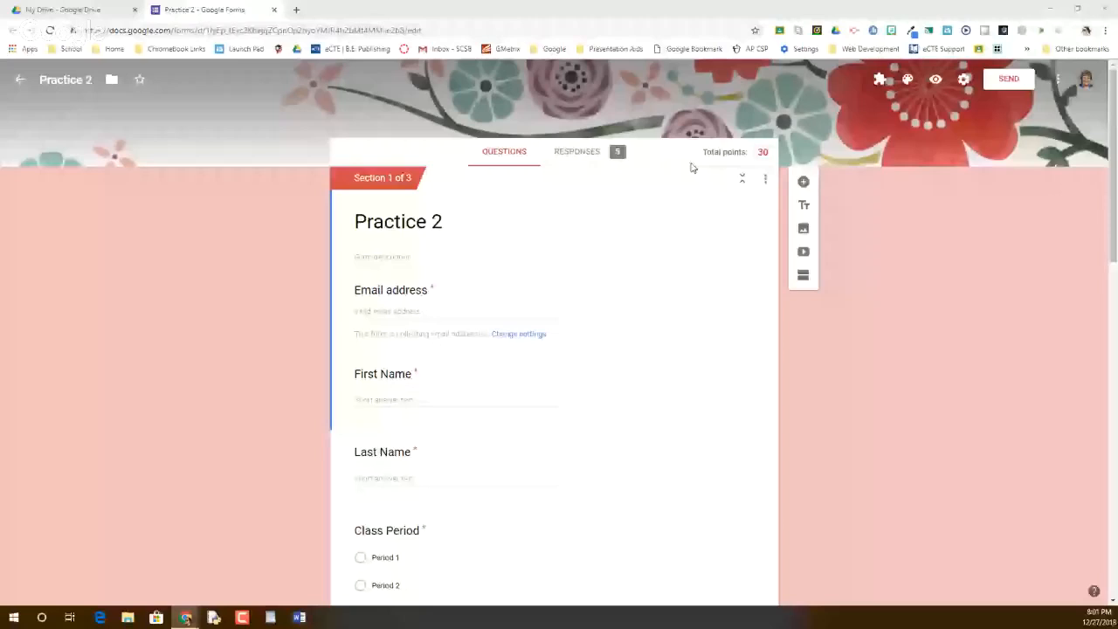
Check the form settings and close them without changes
click(965, 80)
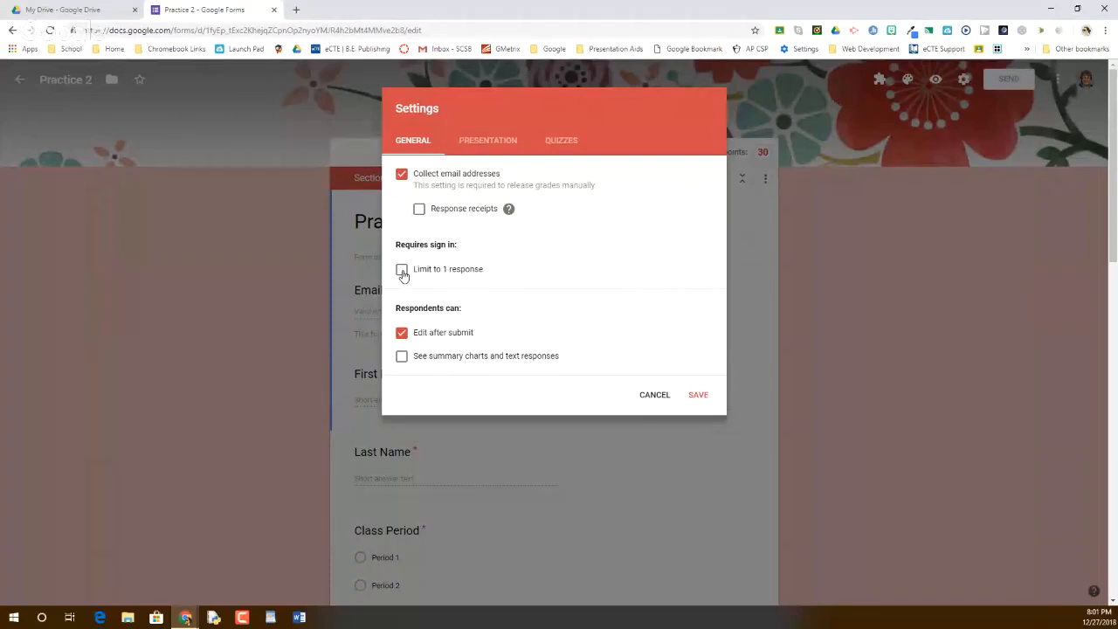
click(661, 395)
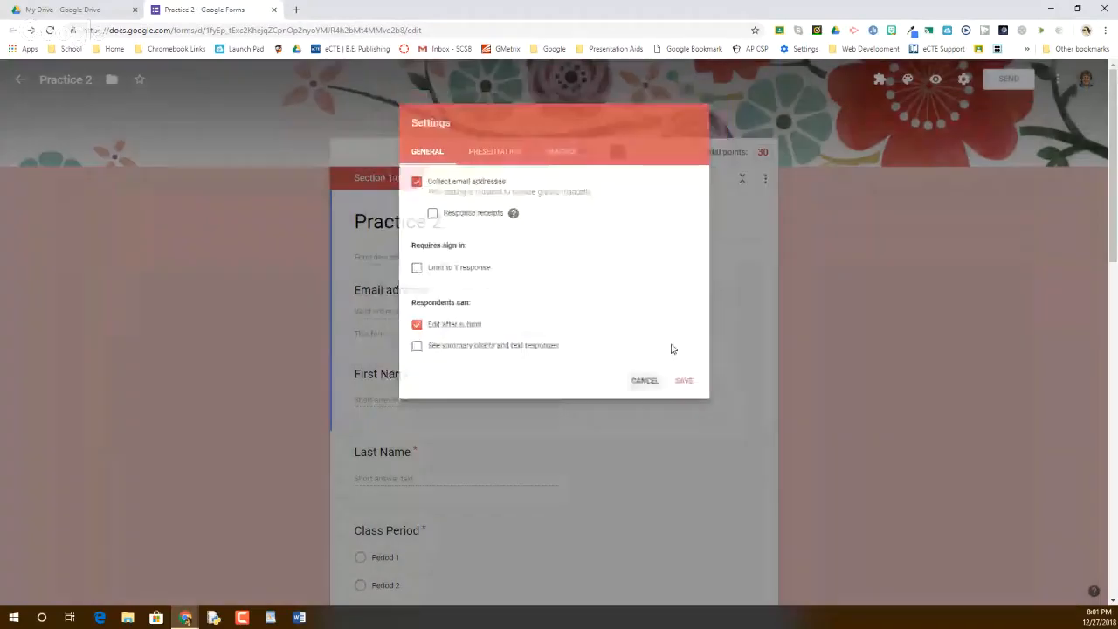
scroll(460, 425, down, 3)
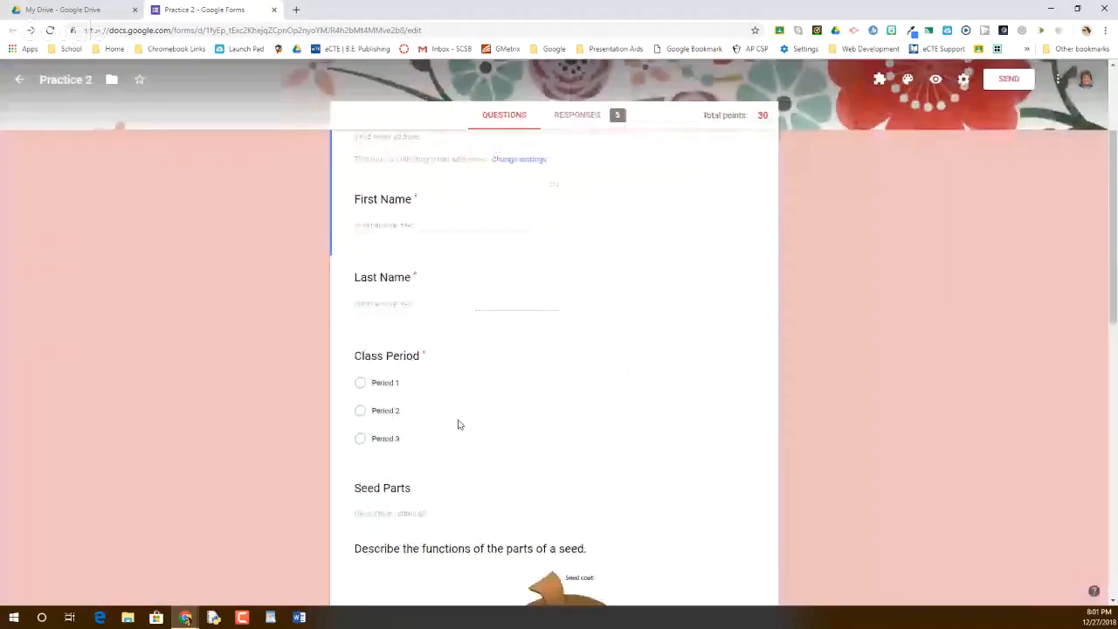
Open the Class Period question's answer key and confirm its 0-point value
click(458, 424)
click(375, 521)
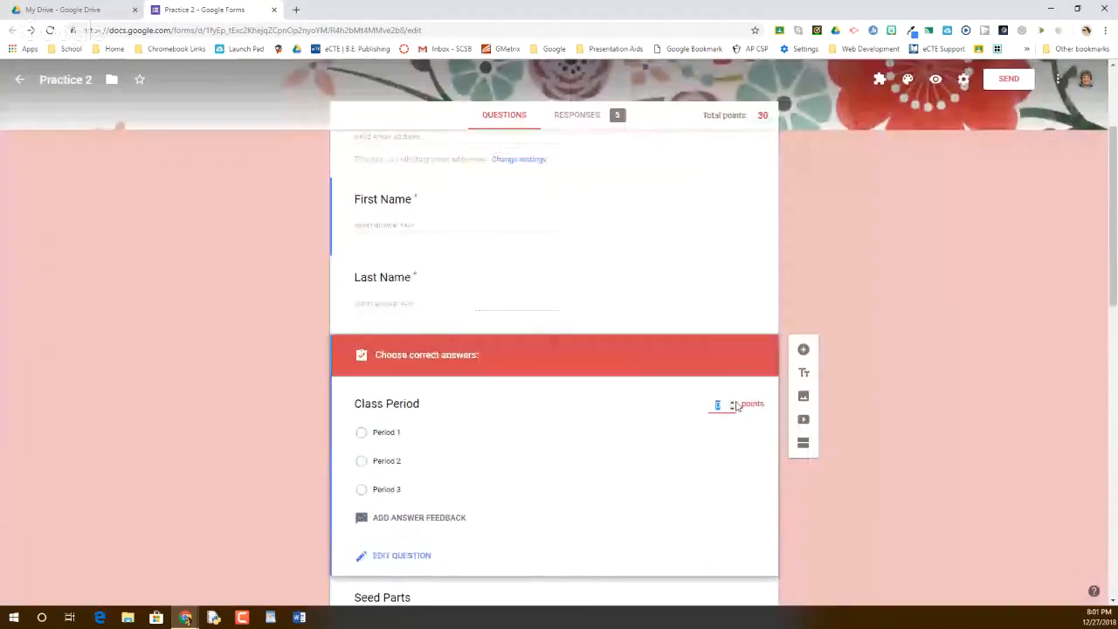
click(732, 402)
click(732, 408)
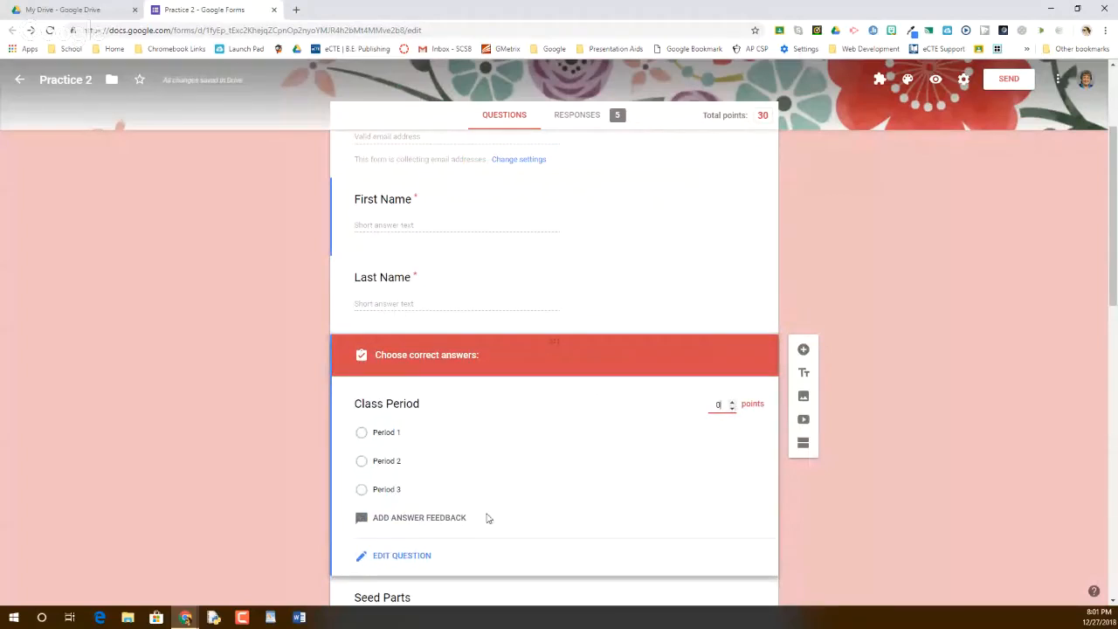
scroll(505, 480, up, 1)
scroll(504, 481, up, 3)
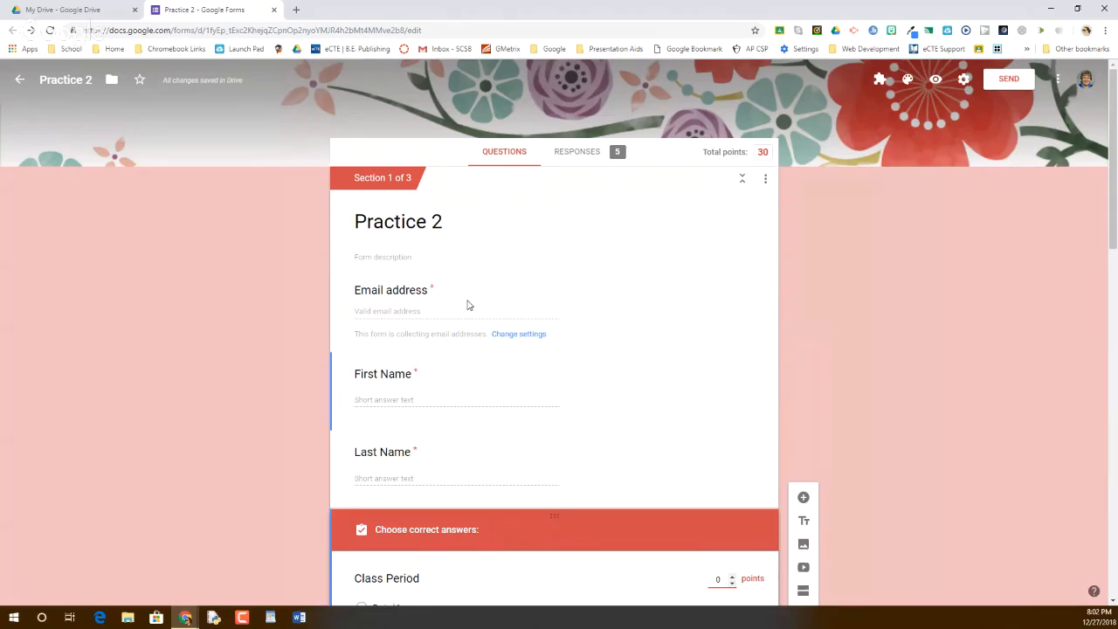
Switch to the Responses view to see the 5-response summary
click(592, 154)
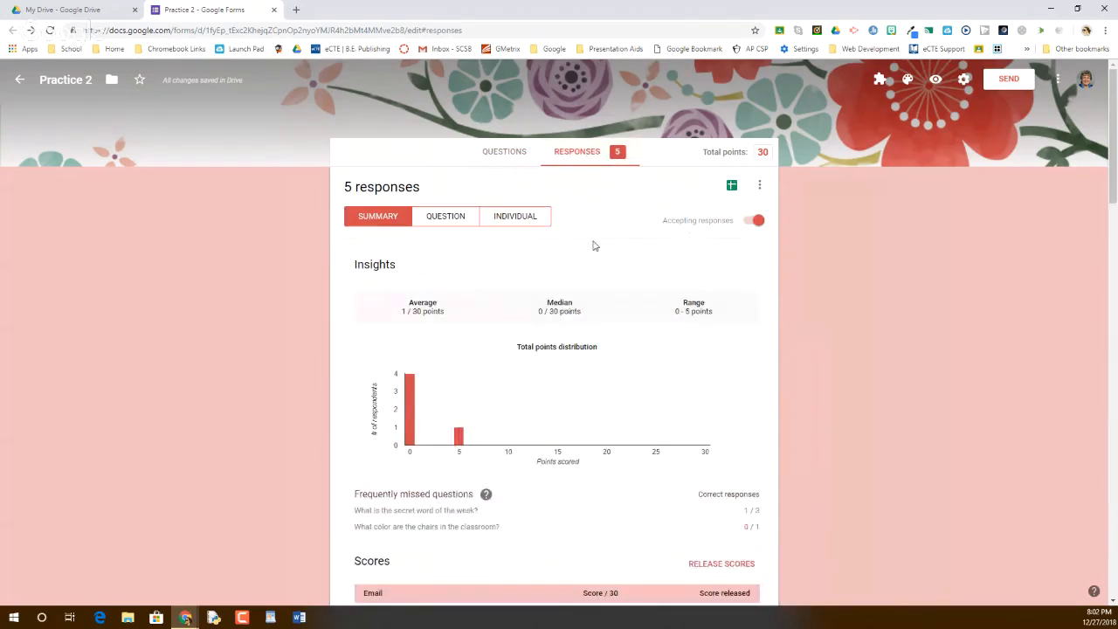
scroll(593, 245, down, 1)
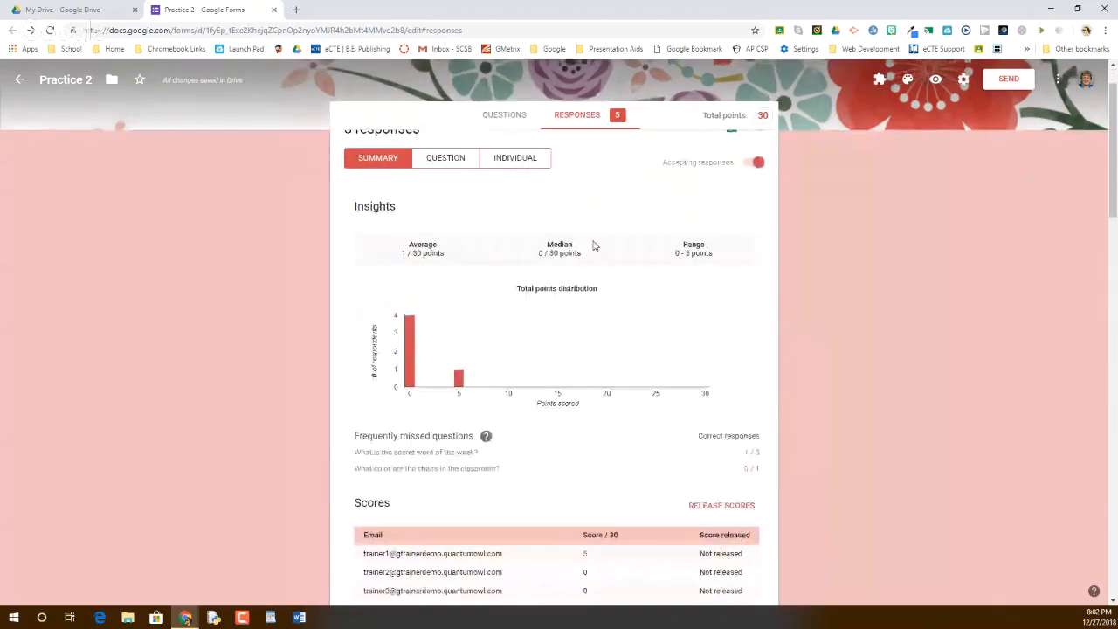
scroll(593, 245, down, 2)
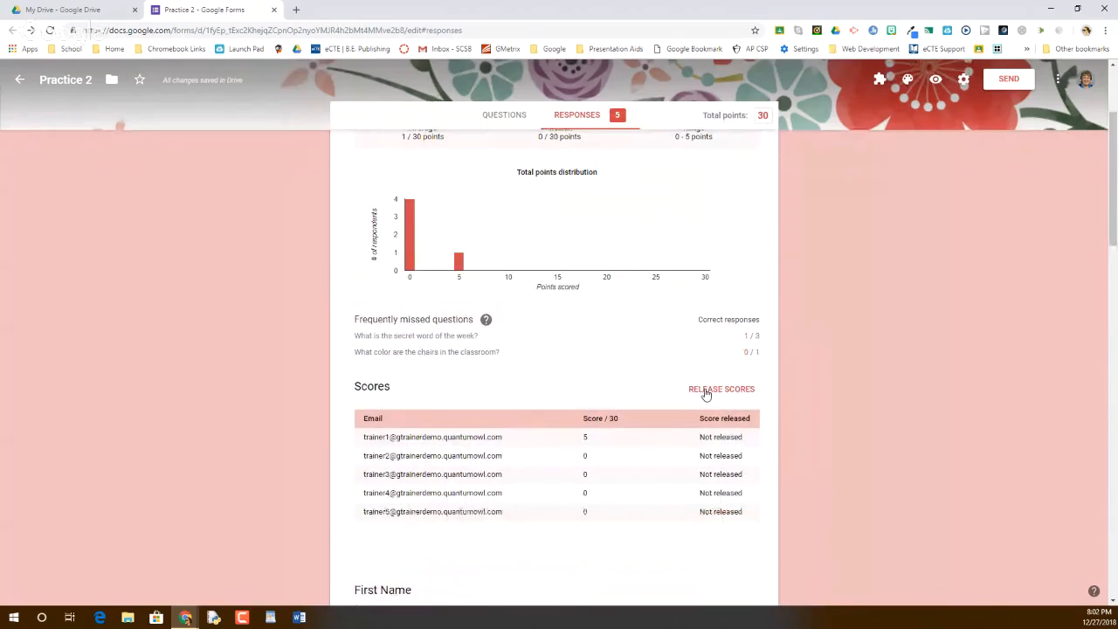
Toggle respondents in Release scores, then cancel without releasing any scores
click(706, 392)
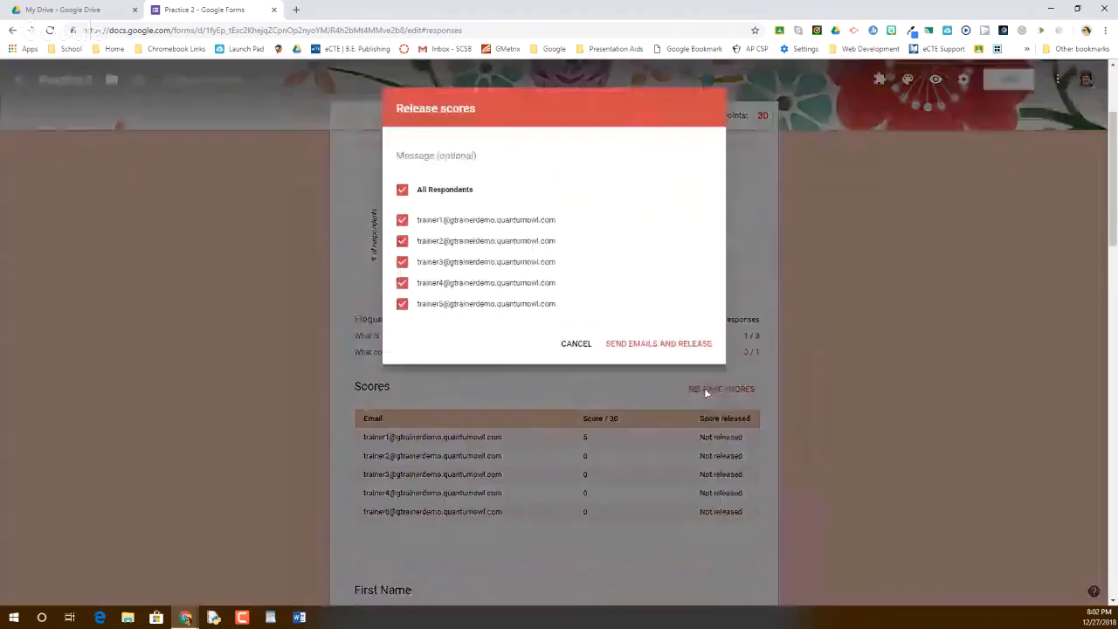
click(404, 192)
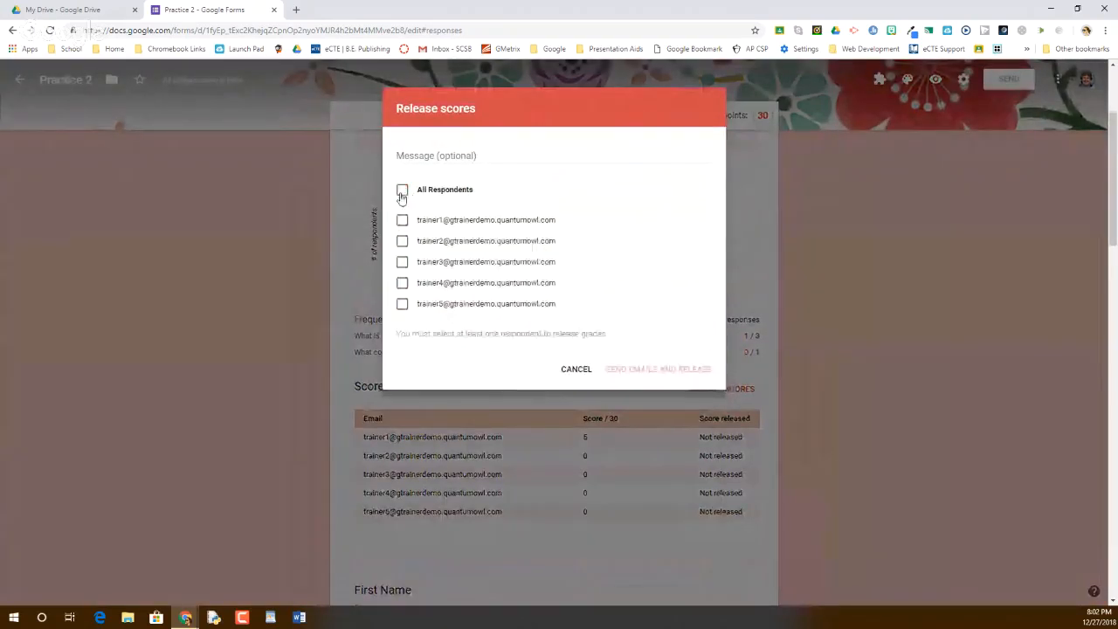
click(402, 220)
click(402, 241)
click(402, 262)
click(402, 304)
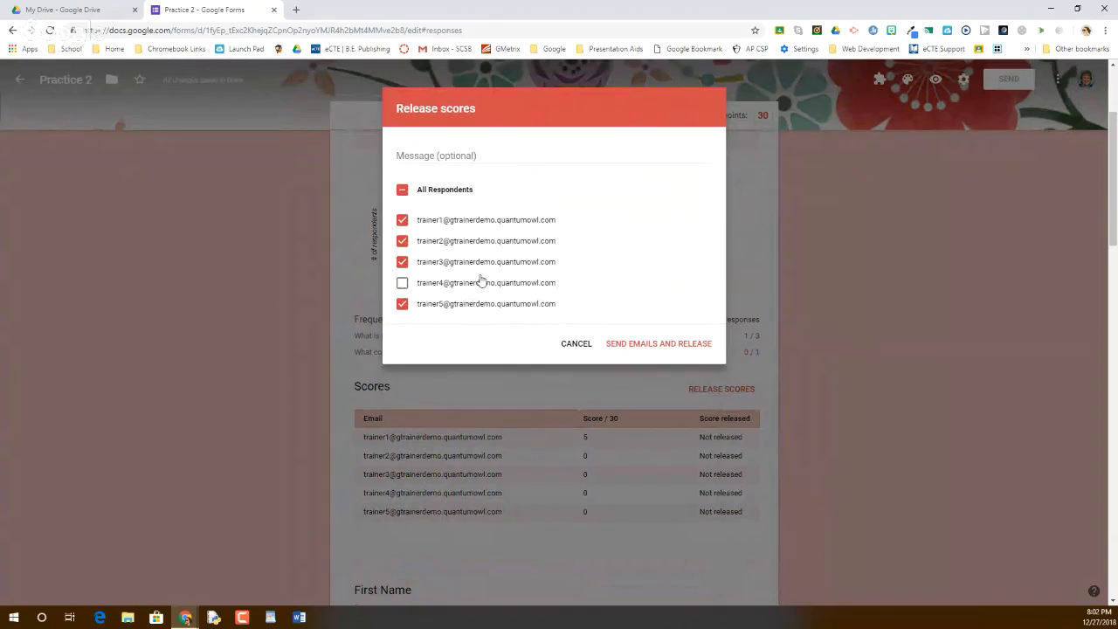
click(402, 192)
click(577, 341)
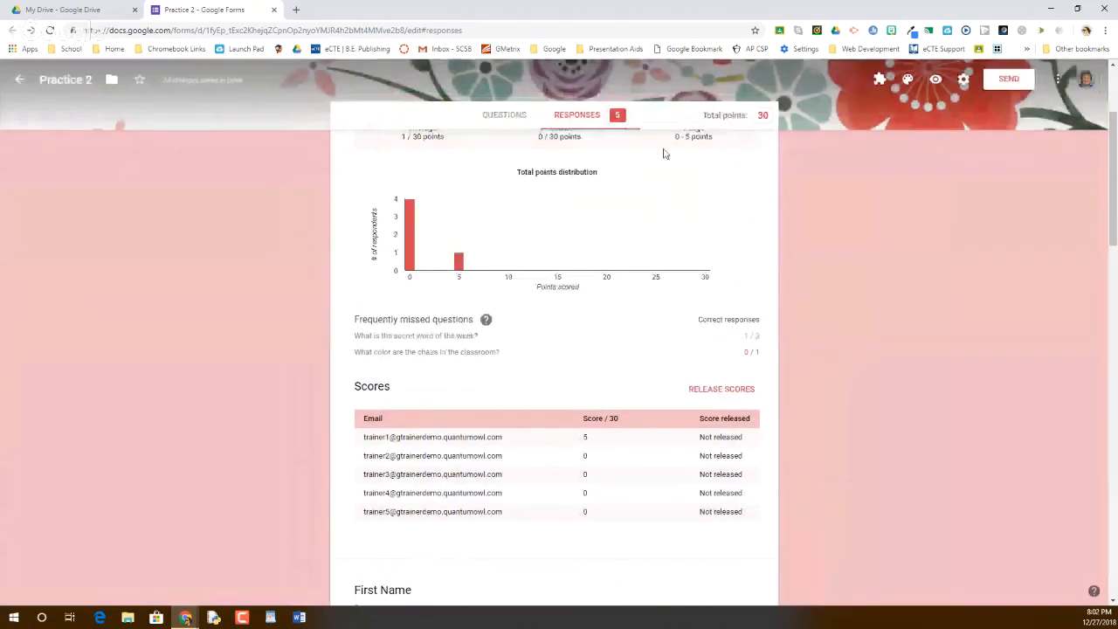
scroll(611, 263, up, 2)
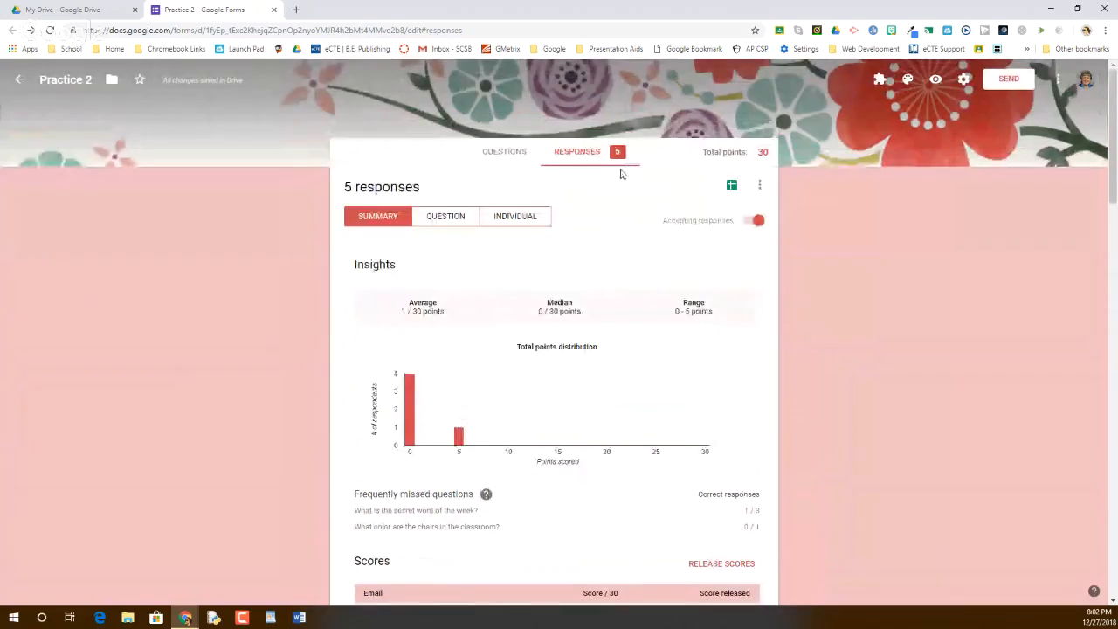
Open the linked Practice 2 (Responses) spreadsheet, then start a blank new browser tab
click(732, 187)
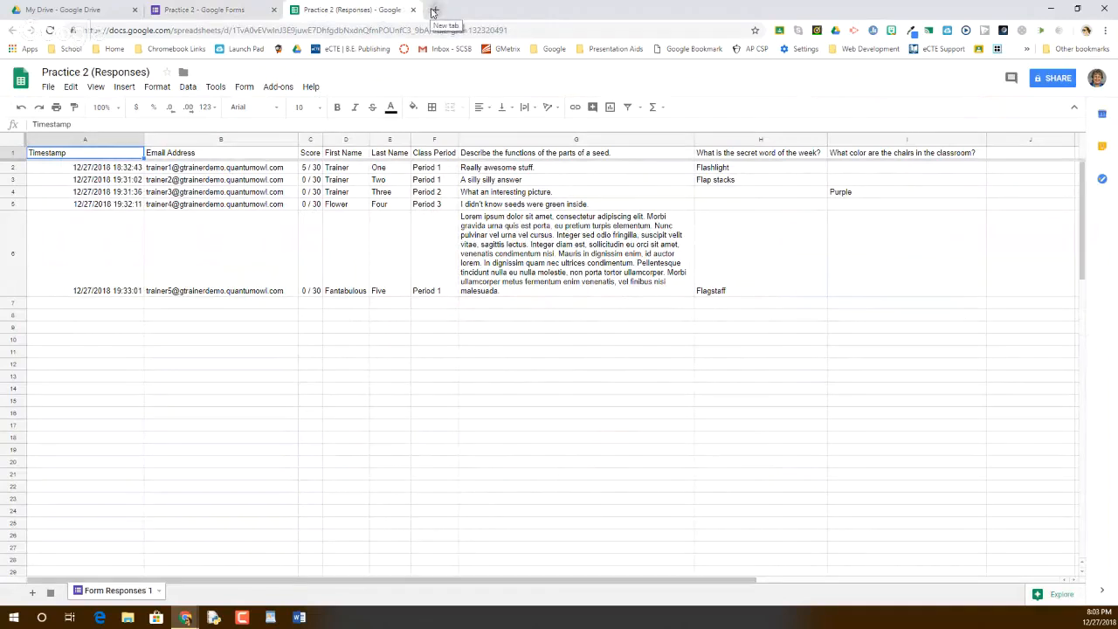
click(434, 10)
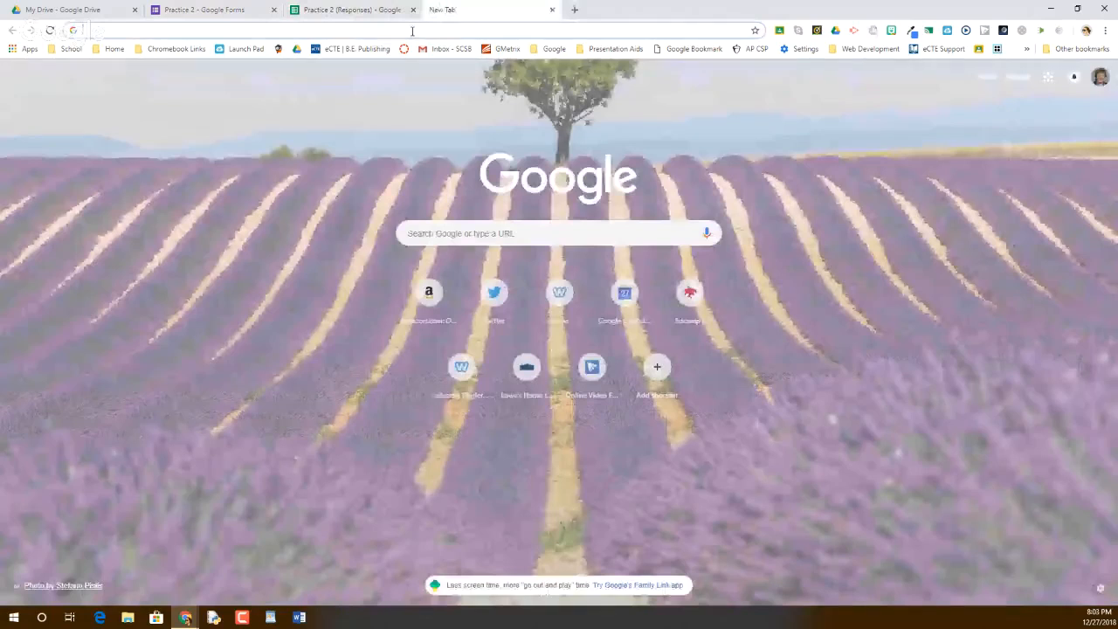
Generate 3 paragraphs of Lorem Ipsum on lipsum.com, then close that tab
text(lore)
click(287, 76)
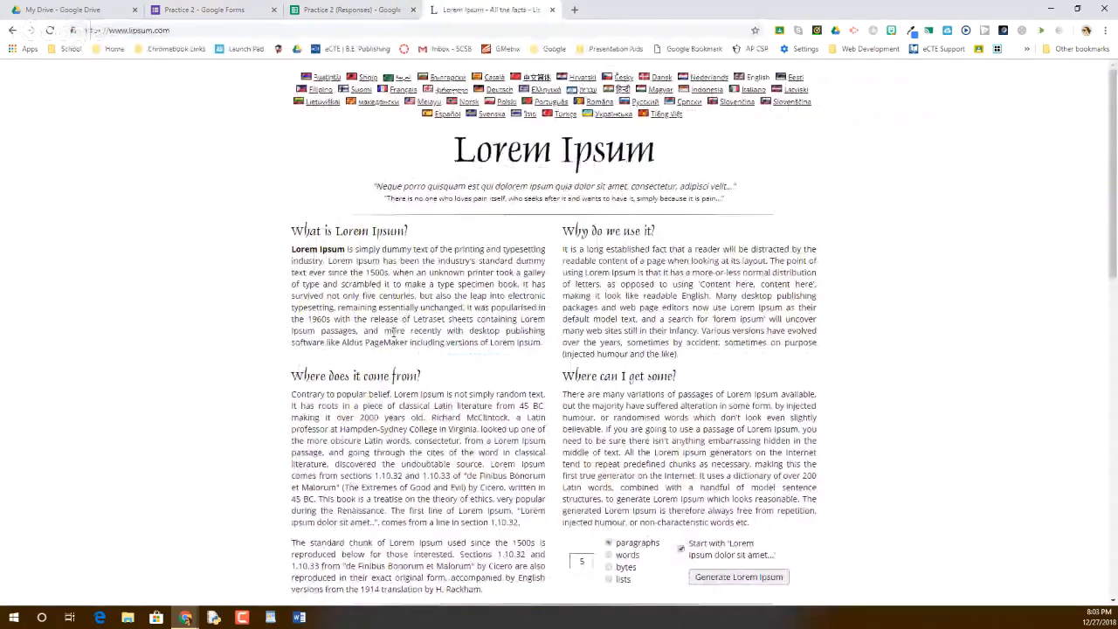
scroll(577, 274, down, 3)
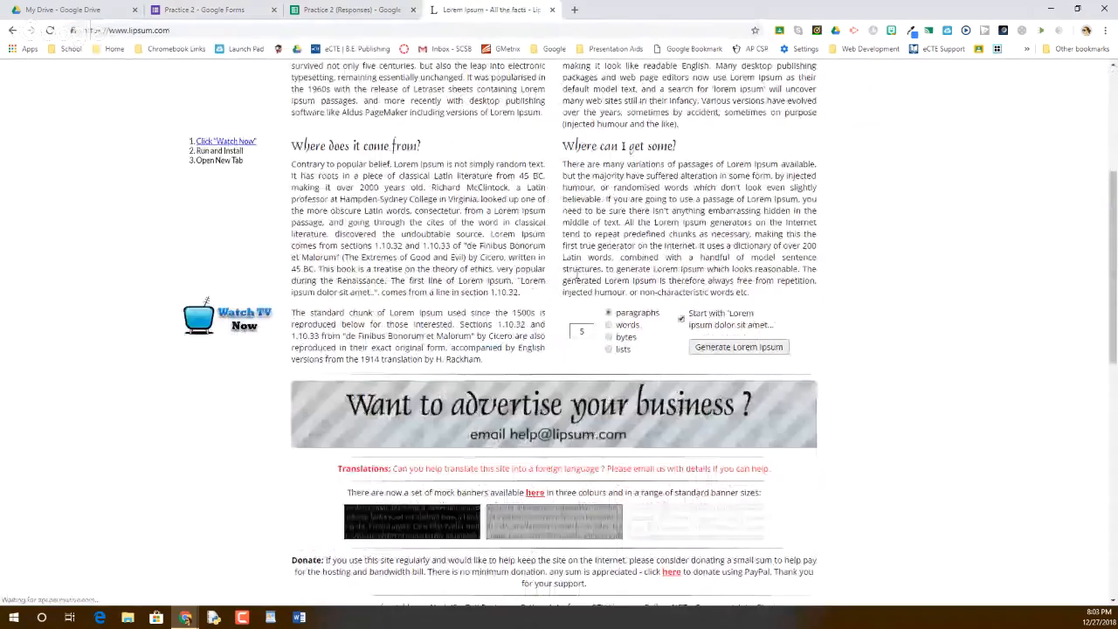
double_click(582, 389)
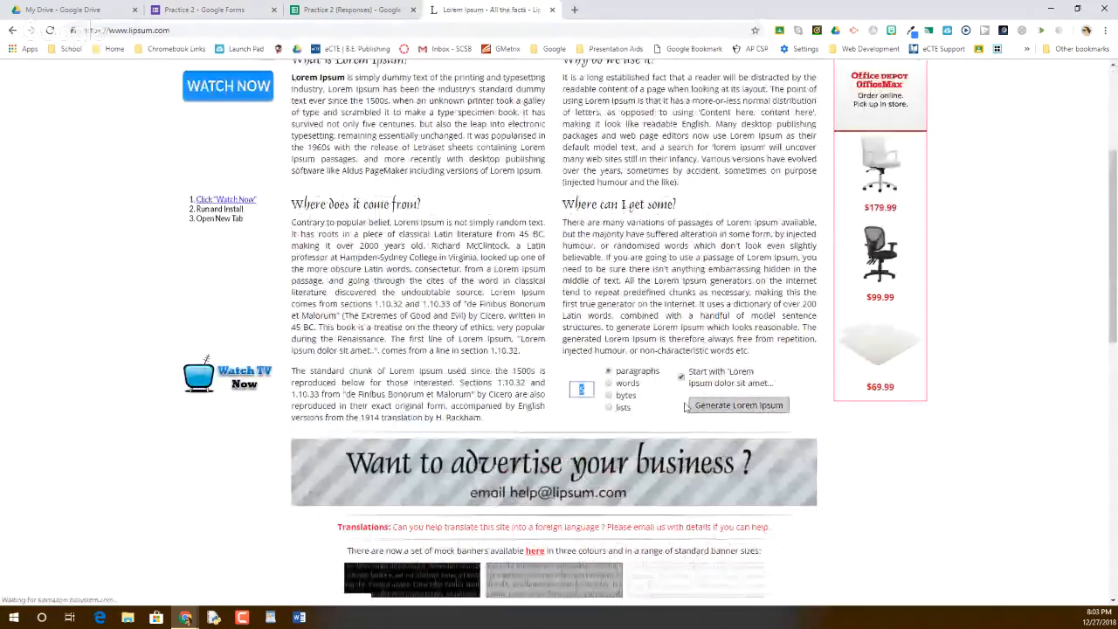
text(3)
click(710, 406)
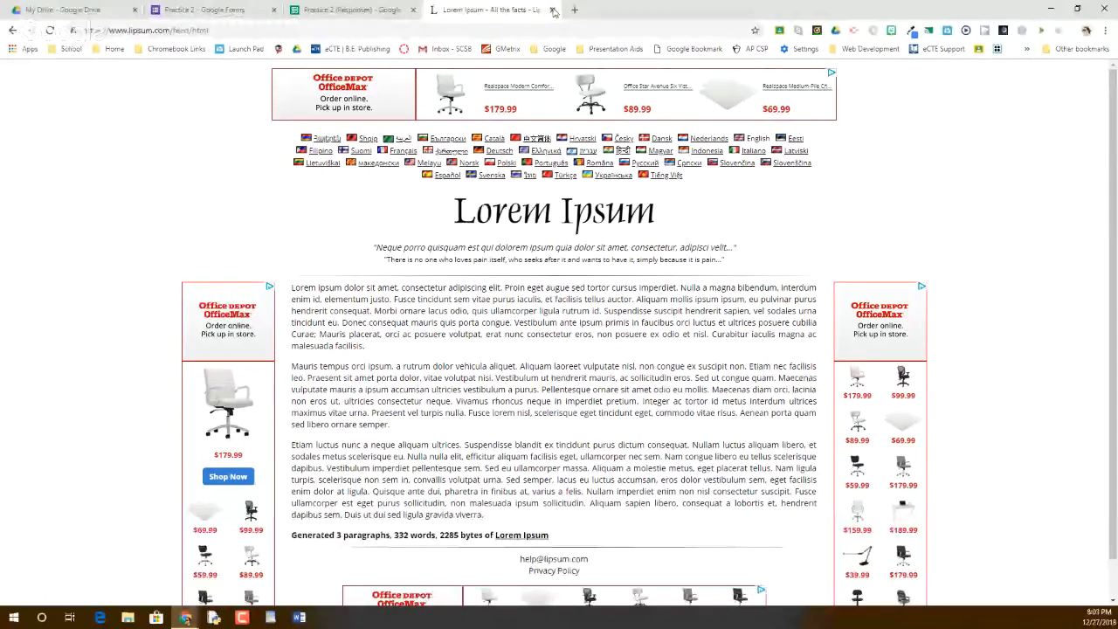
click(552, 9)
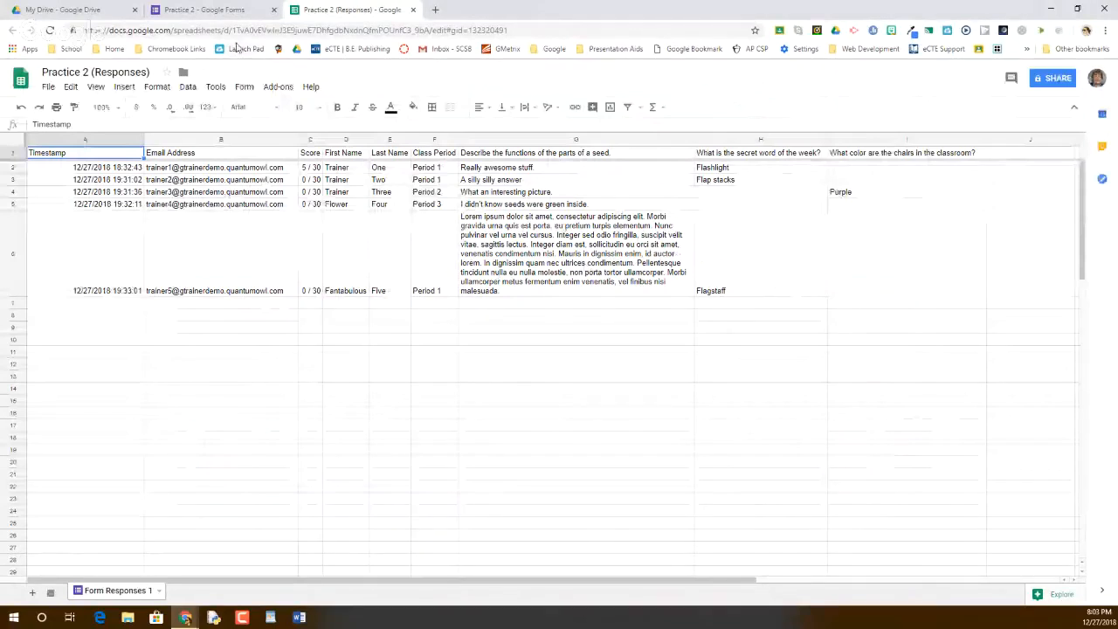
Copy the Class Period pie chart from the Practice 2 response summary
click(205, 11)
scroll(551, 407, down, 5)
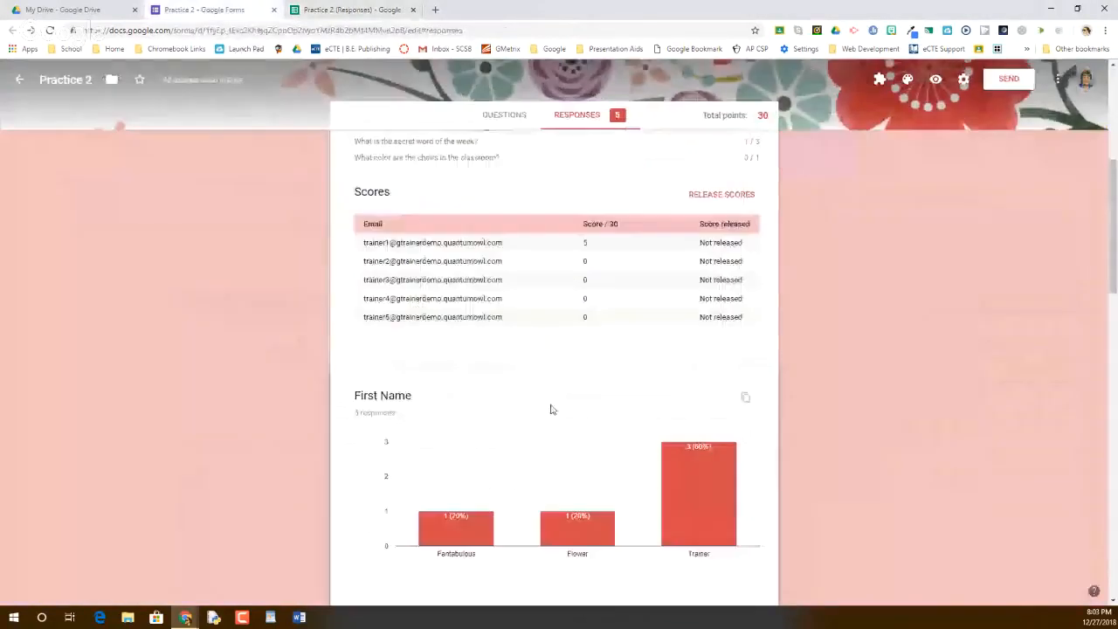
scroll(475, 449, down, 3)
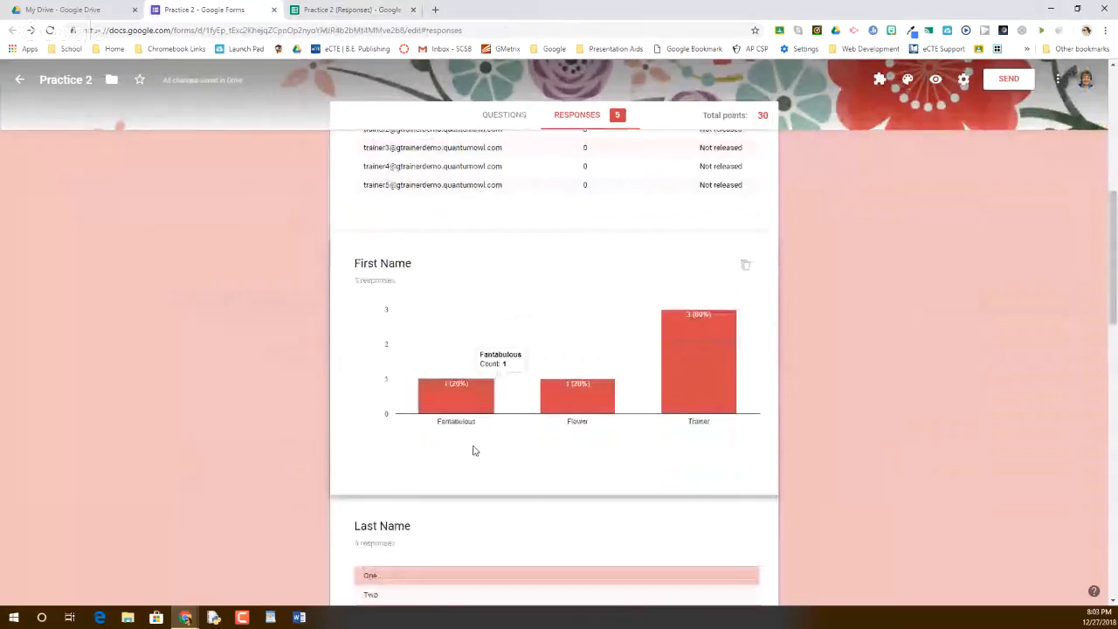
scroll(760, 340, down, 2)
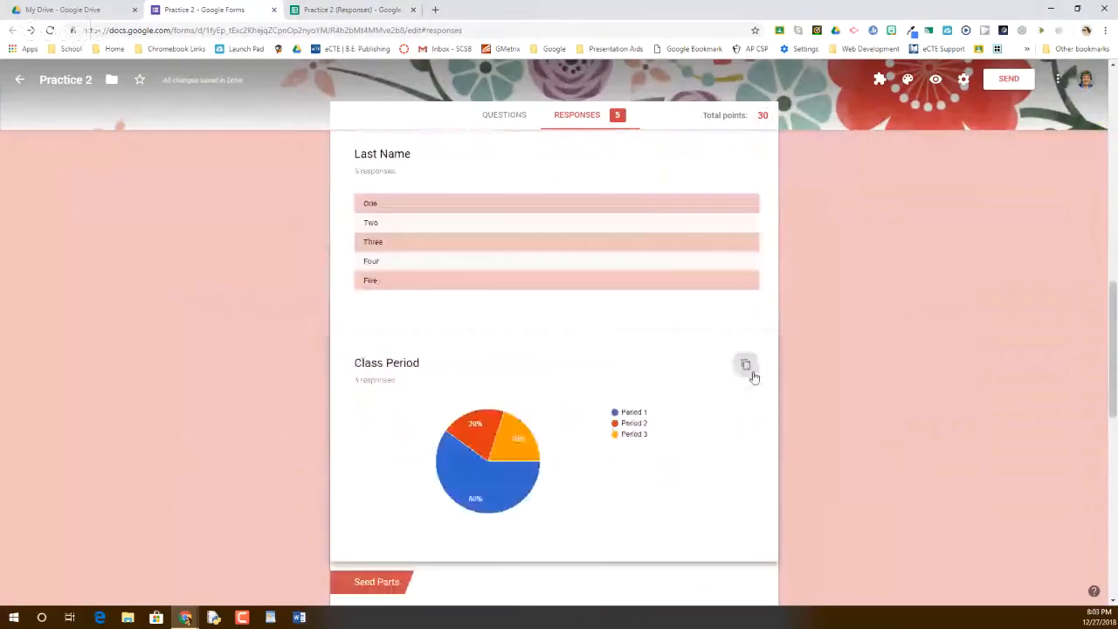
click(749, 365)
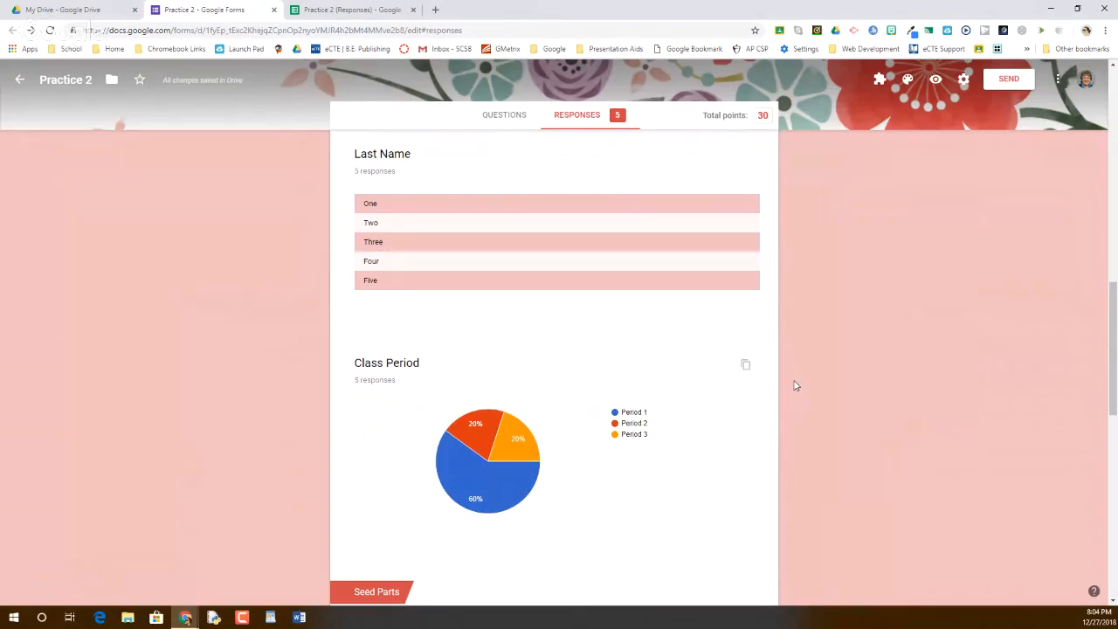
scroll(781, 360, up, 4)
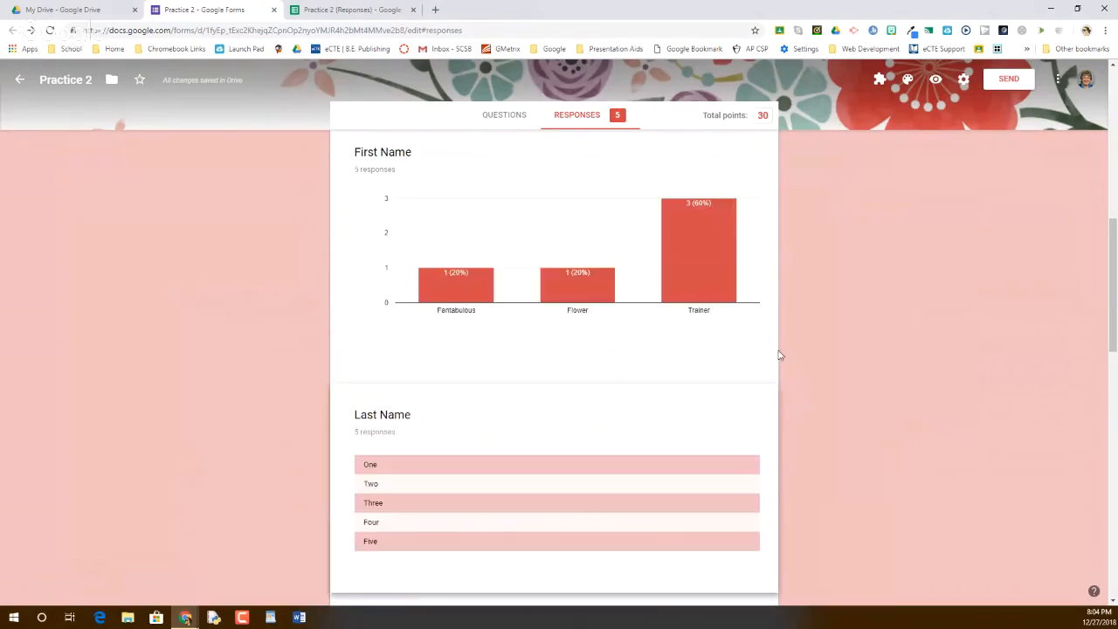
scroll(780, 356, up, 5)
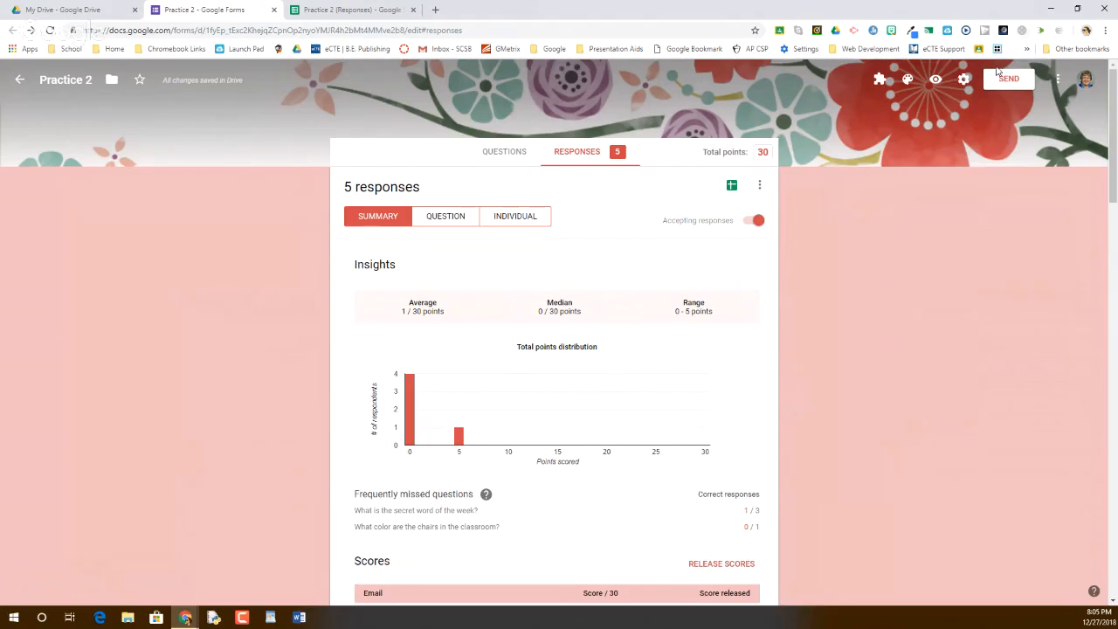
Open the add-ons gallery and search it for formlimiter
click(1058, 82)
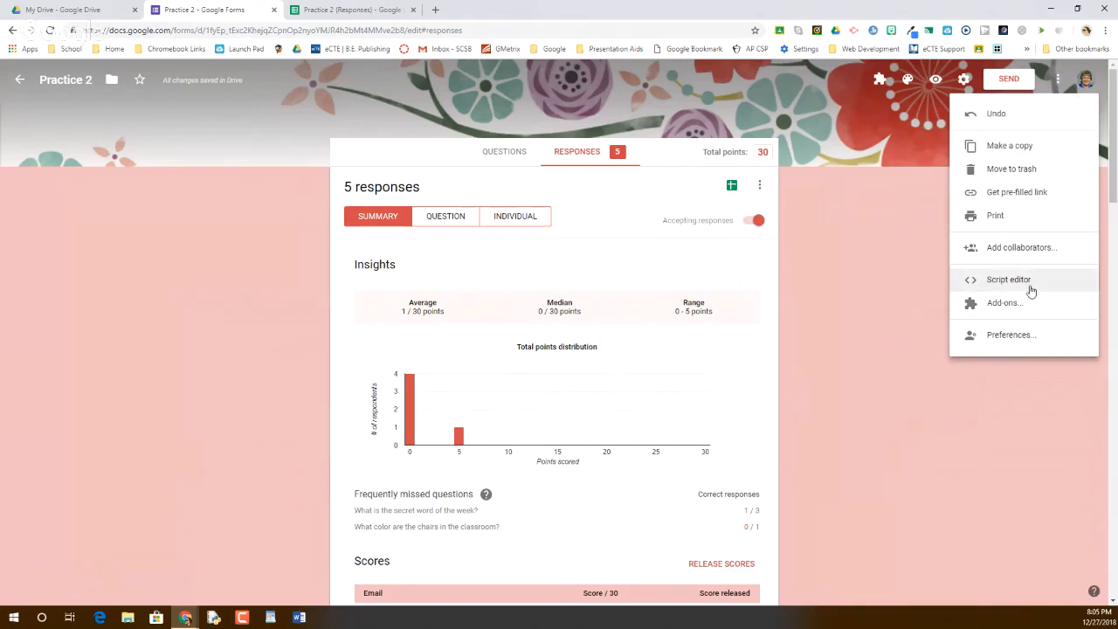
click(1010, 304)
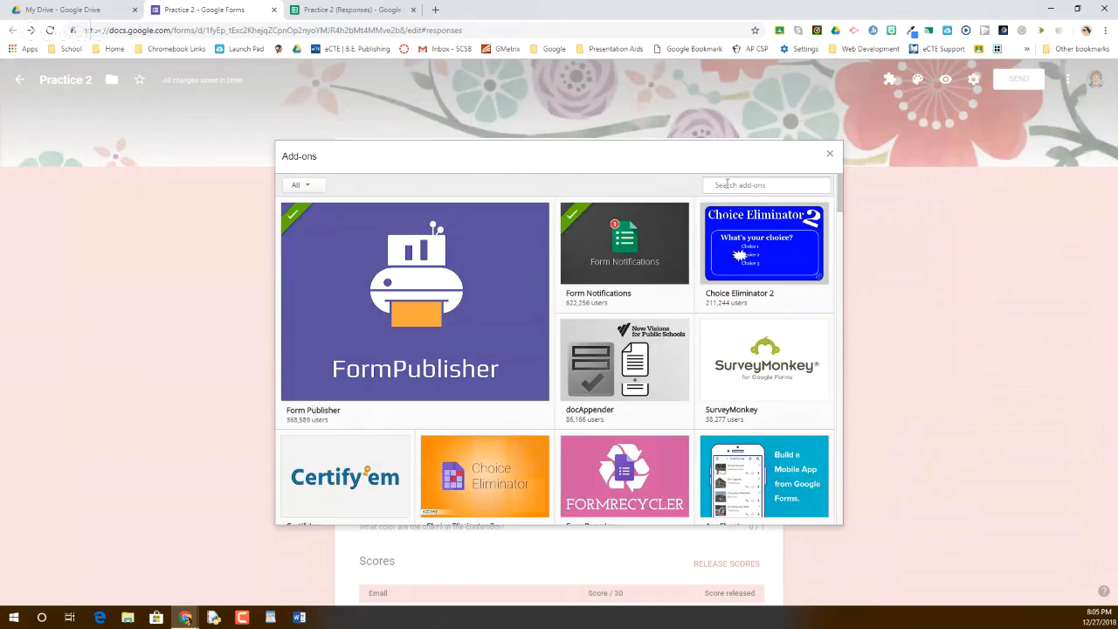
scroll(710, 271, down, 1)
scroll(710, 271, down, 4)
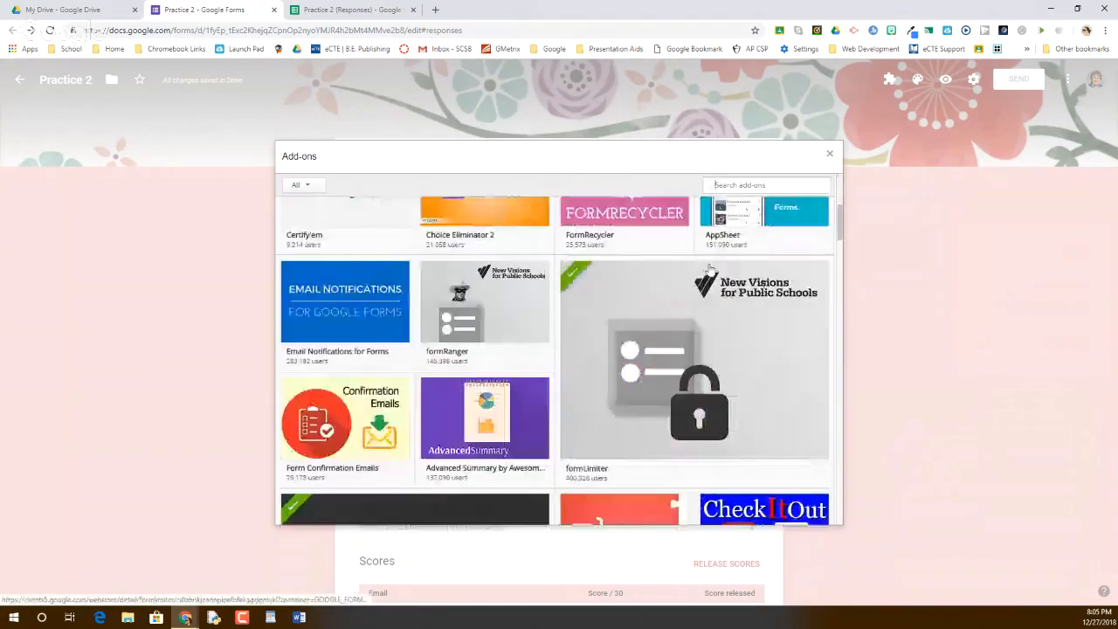
scroll(710, 271, down, 1)
scroll(709, 267, up, 10)
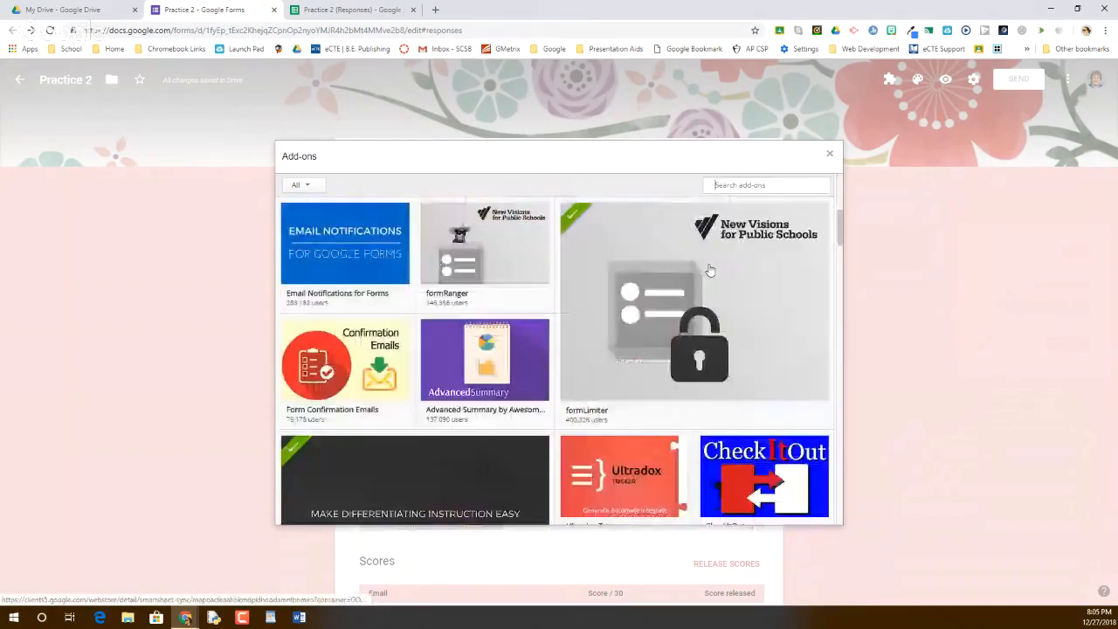
click(753, 185)
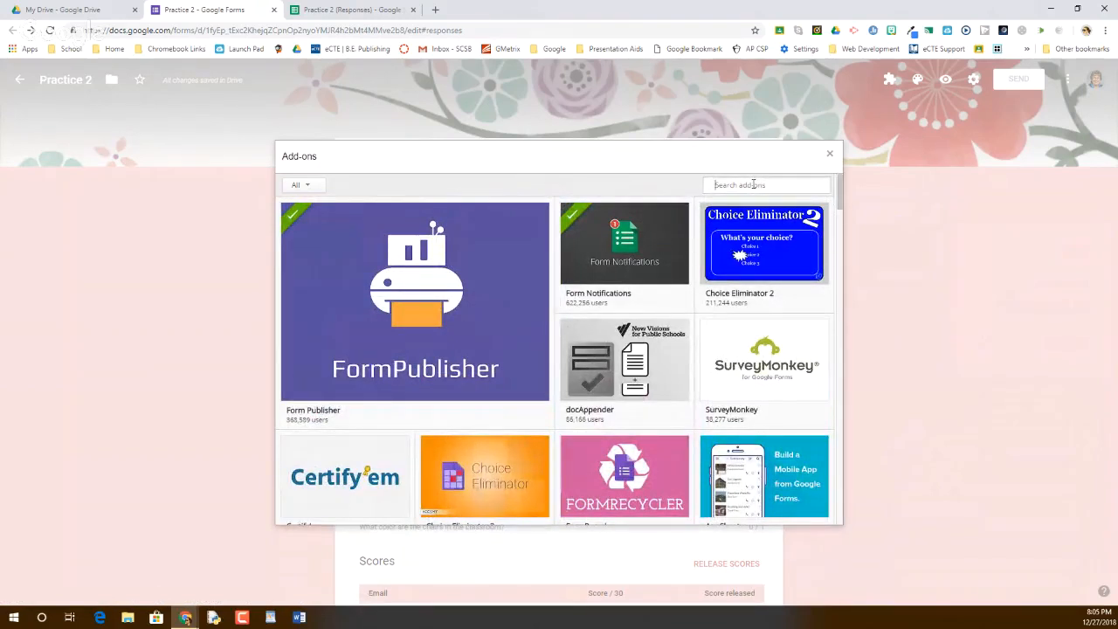
text(formlimiter)
key(Return)
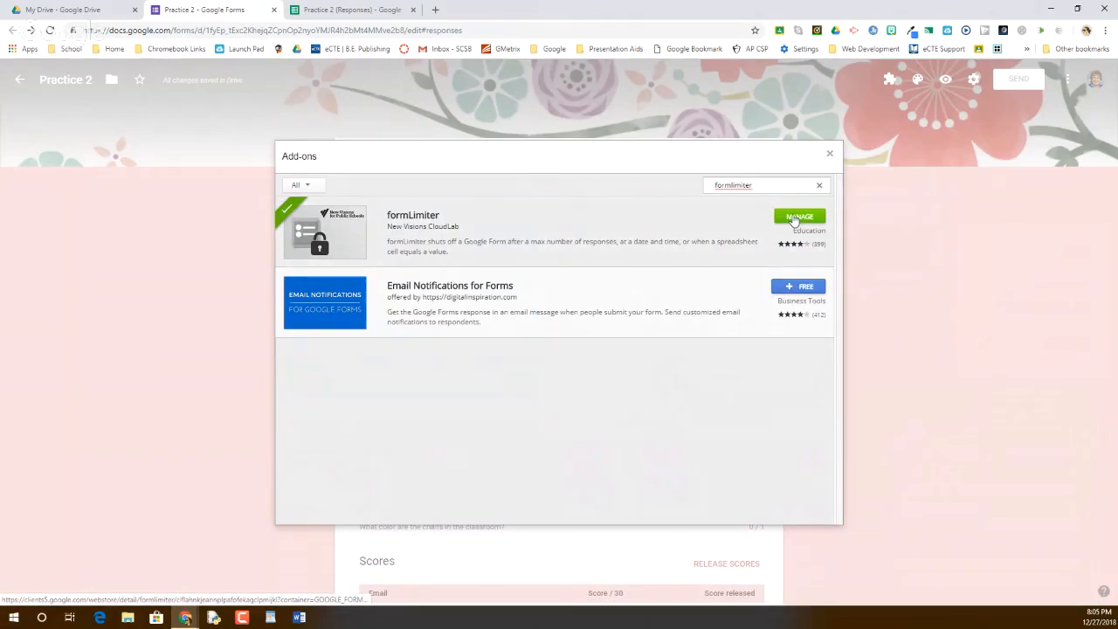
Search the gallery for AutoMastery and FormNotifications to confirm they're installed
drag(769, 183, 714, 180)
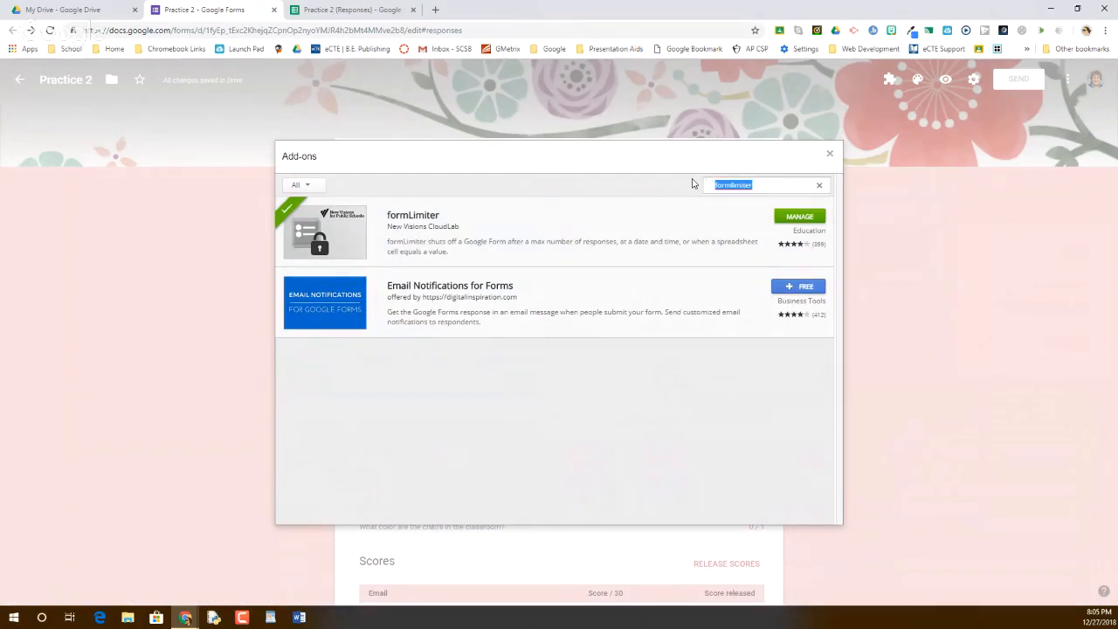
text(AutoMastery)
key(Return)
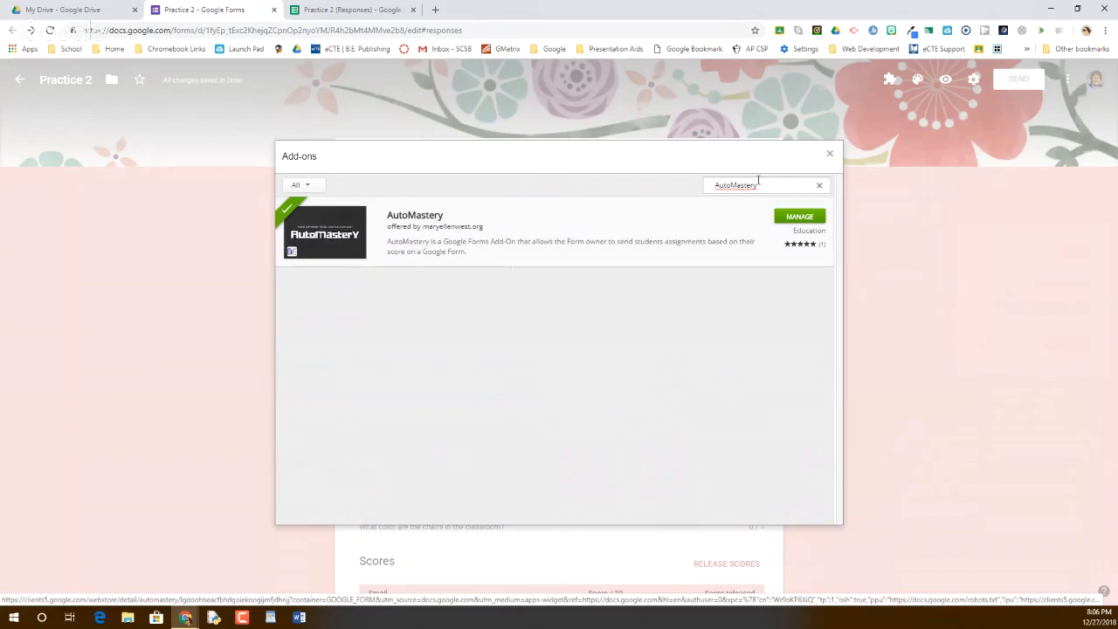
drag(763, 188, 698, 189)
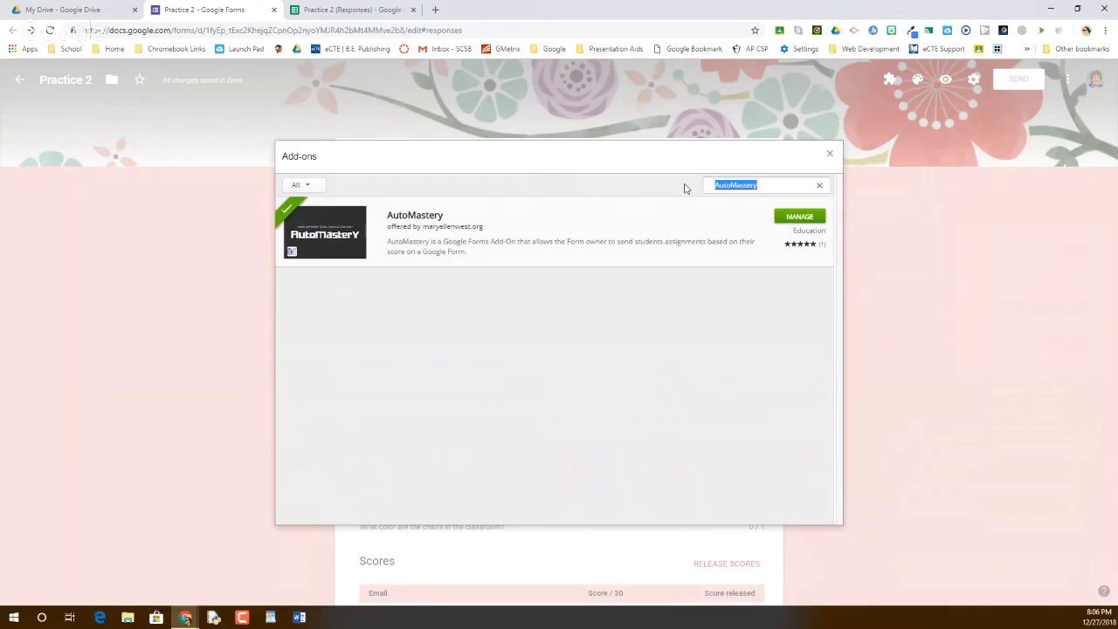
text(FormNotification)
key(Return)
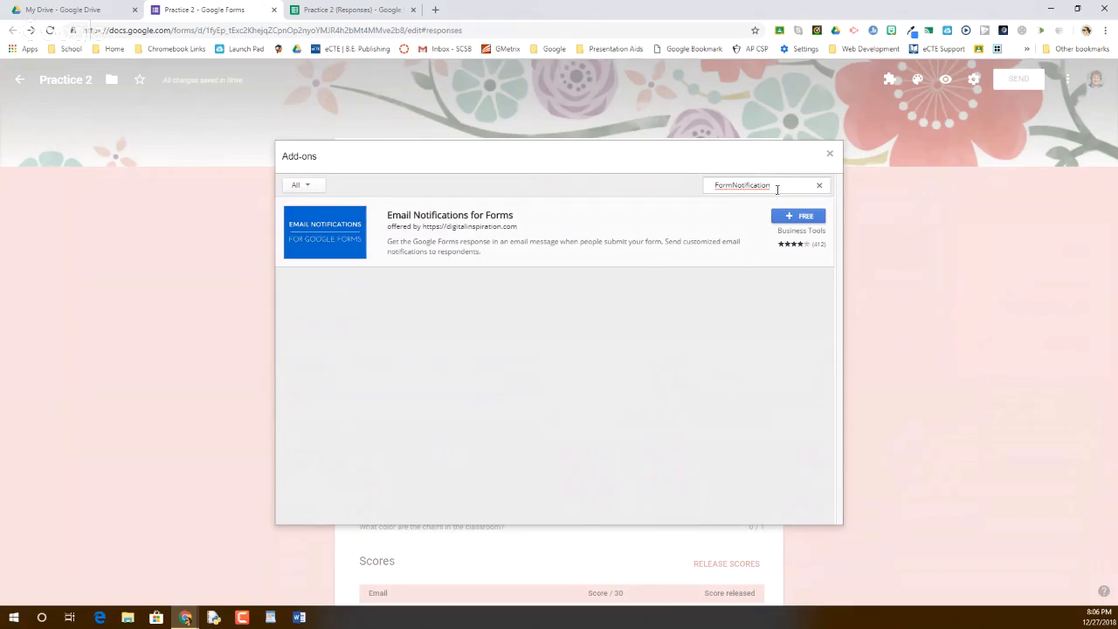
text(s)
key(Return)
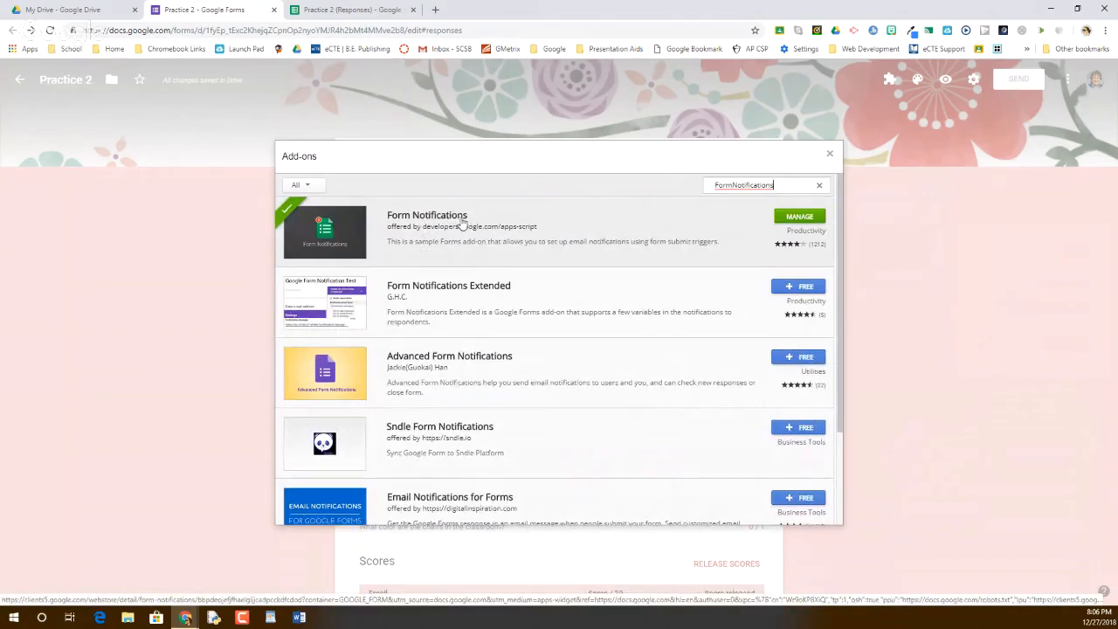
Search for Forms Publisher, then close the add-ons gallery
drag(774, 185, 708, 189)
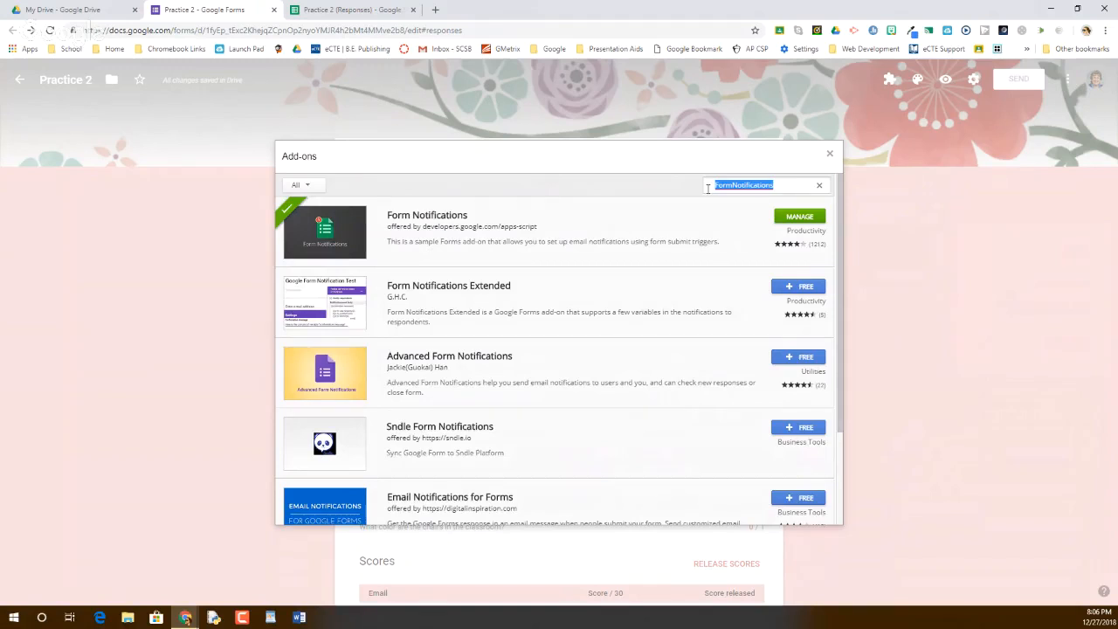
text(Forms Publisher)
key(Return)
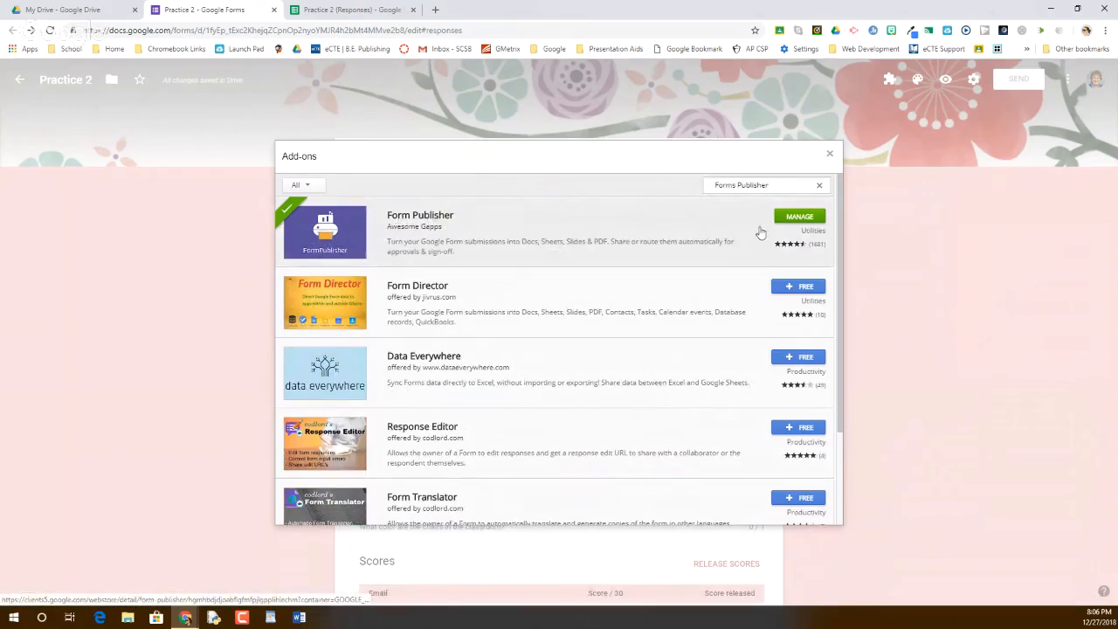
click(830, 155)
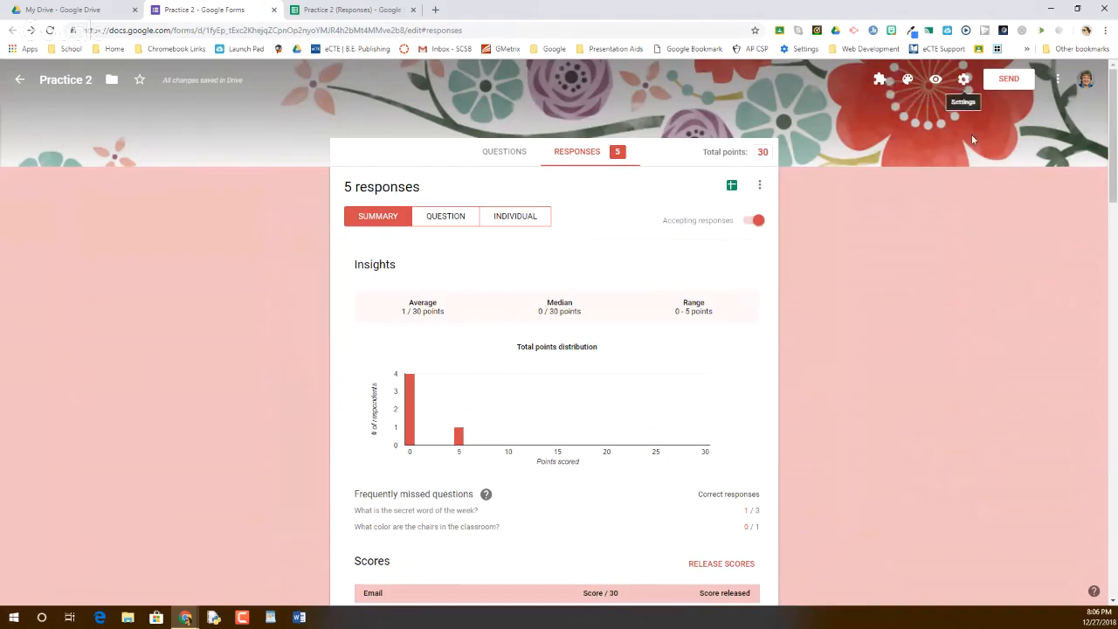
Choose formLimiter from the puzzle-piece add-ons list
click(879, 82)
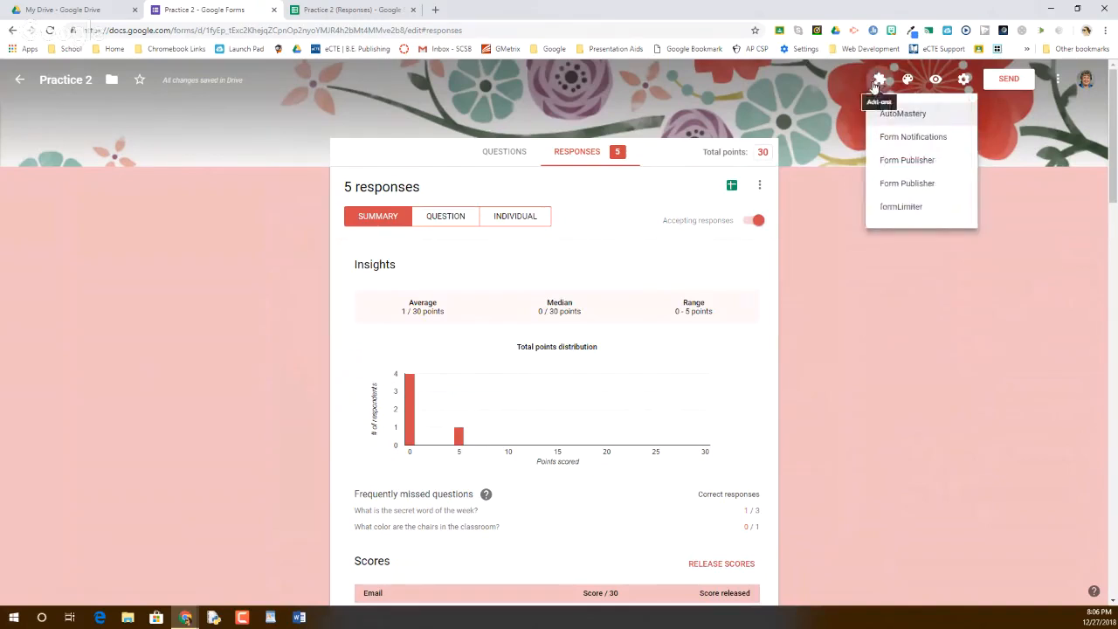
click(901, 210)
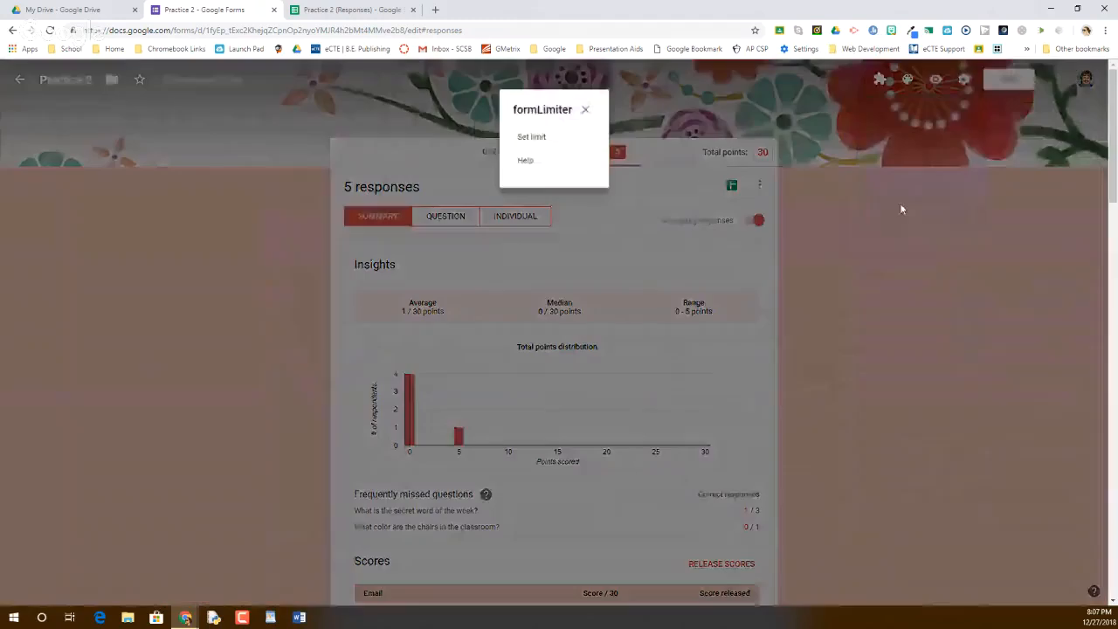
Open formLimiter's limit settings and set the Limit Type to 'date and time'
click(535, 139)
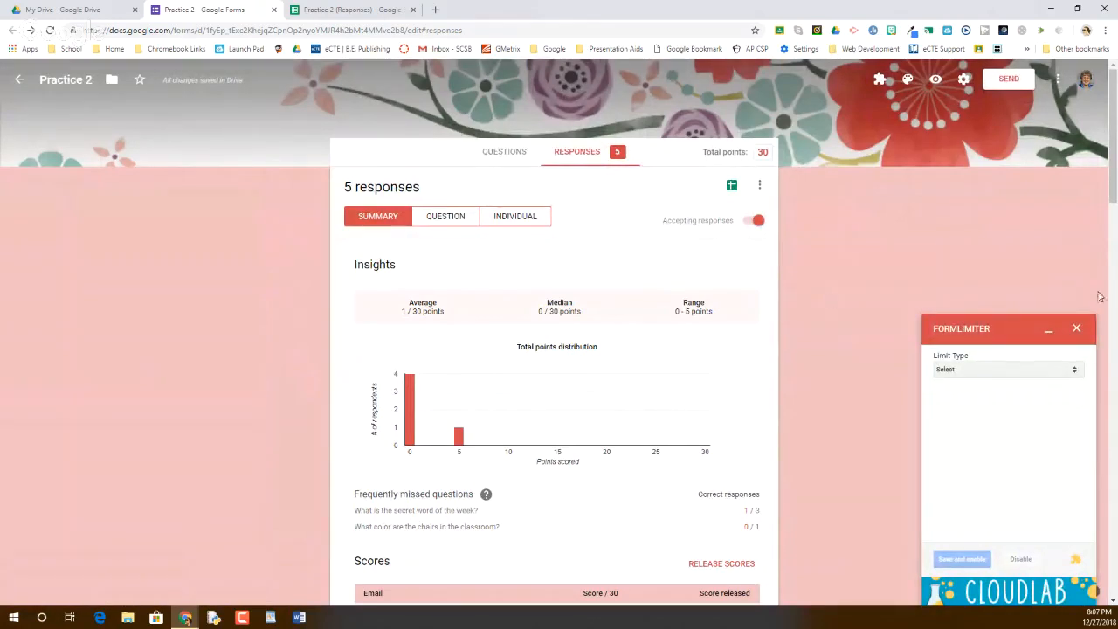
click(1017, 375)
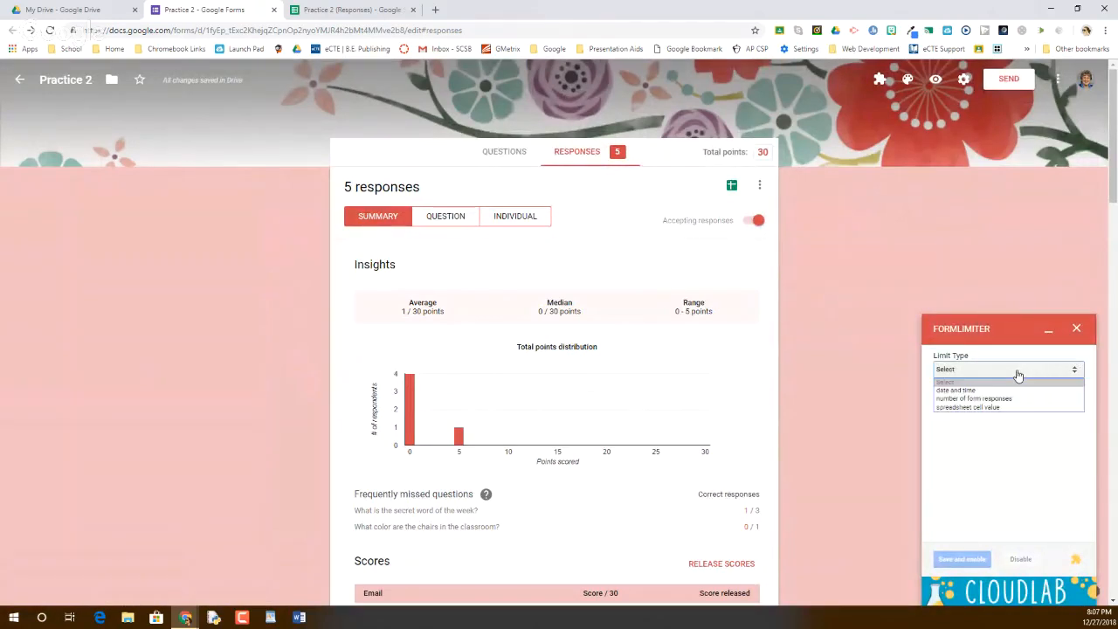
click(970, 392)
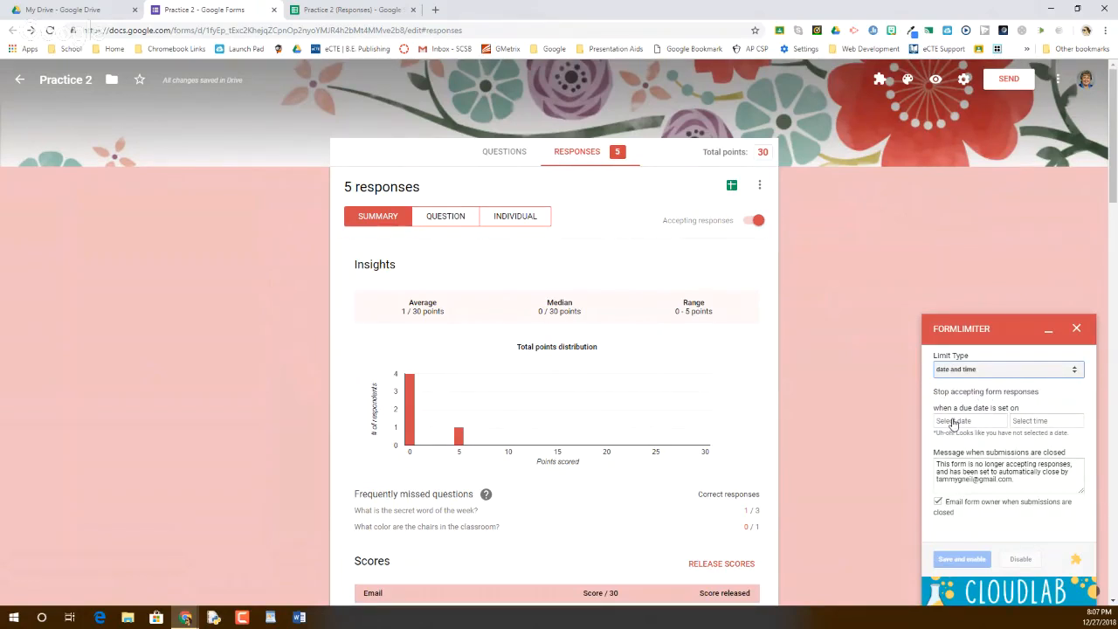
Set the cutoff to 12/28/2018 at 3:30 PM, then save and enable it
click(953, 422)
click(1054, 539)
click(1036, 423)
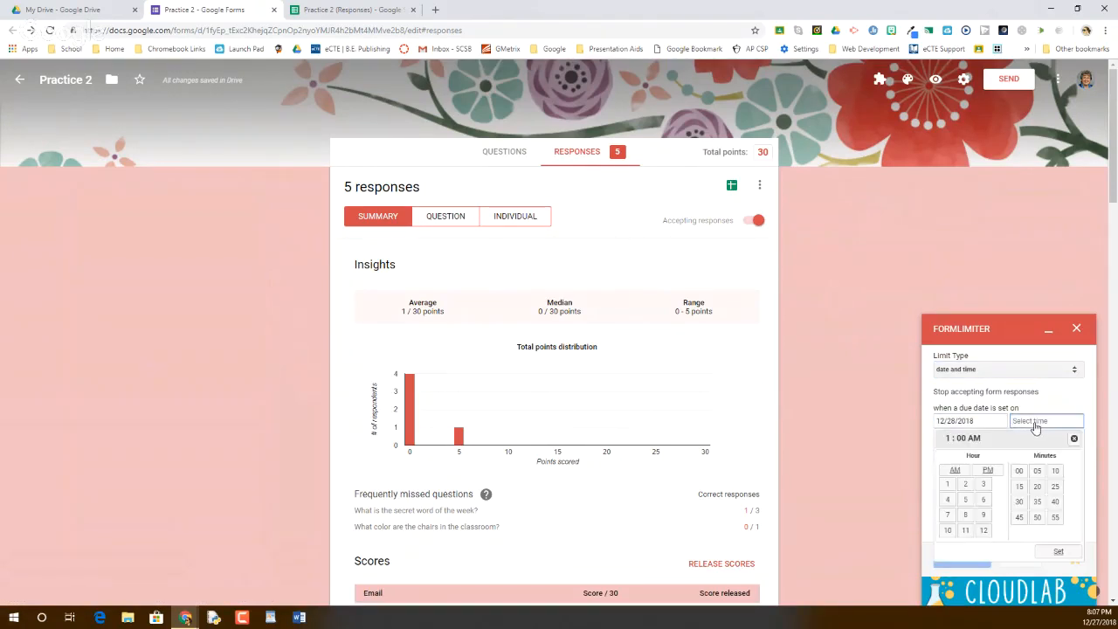
click(984, 484)
click(988, 471)
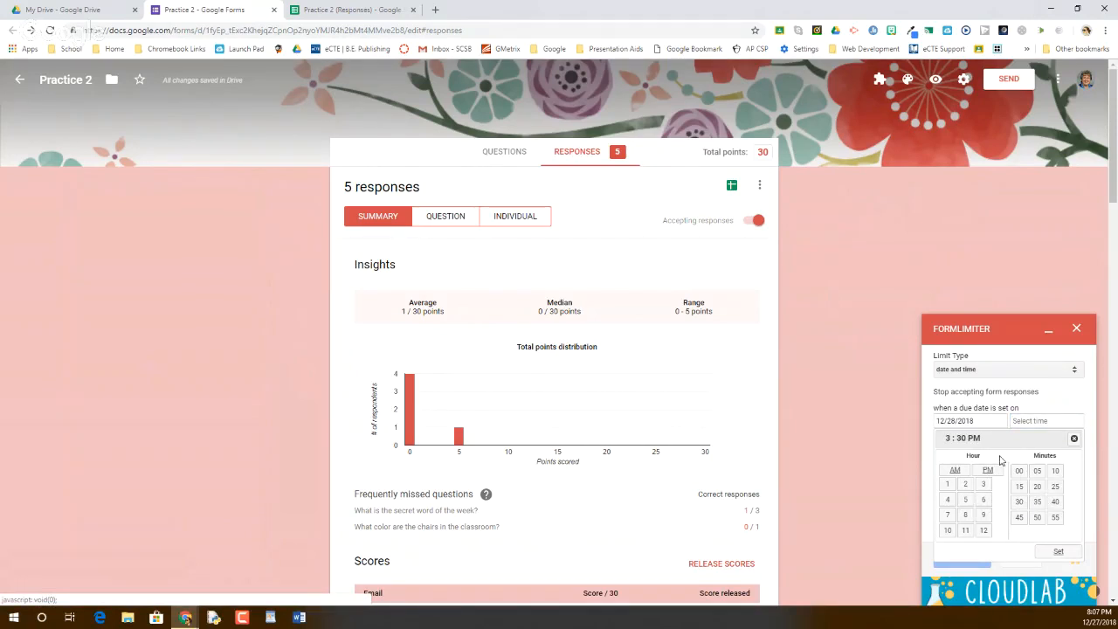
click(1061, 553)
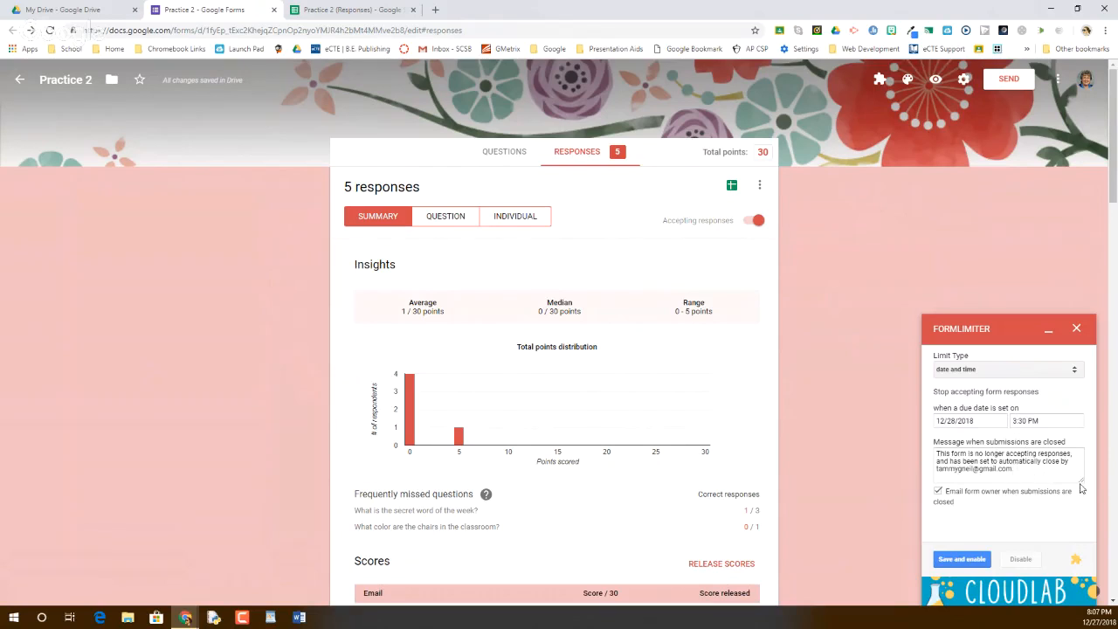
mouse_move(1082, 489)
mouse_down()
mouse_move(1084, 532)
mouse_move(1082, 481)
mouse_up()
click(975, 561)
click(975, 560)
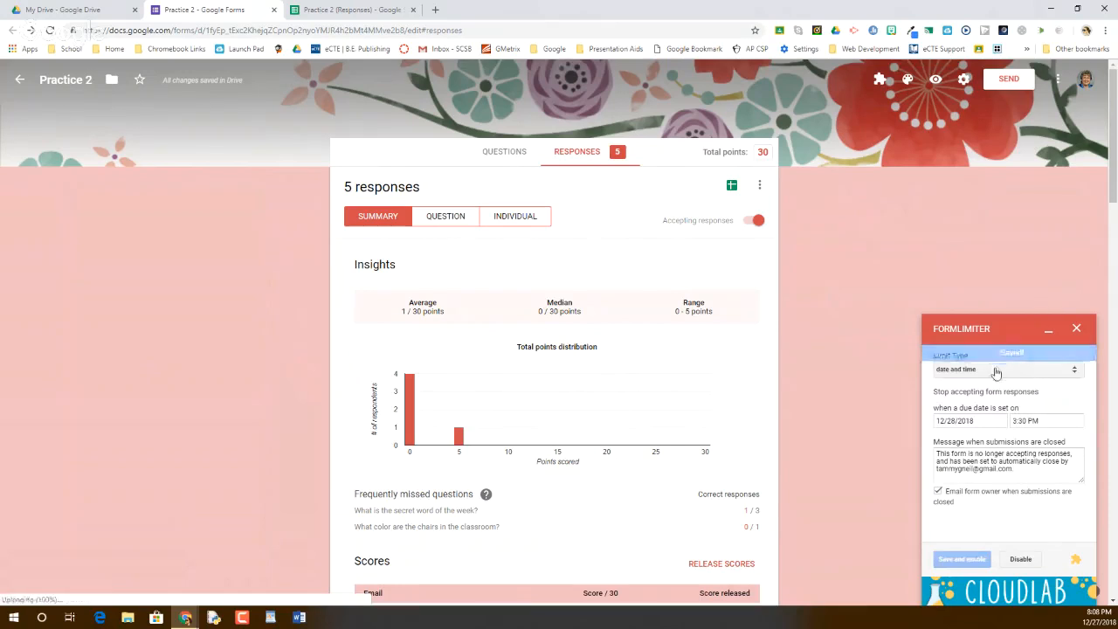
Change the limit type to number of form responses with a maximum of 25
click(990, 370)
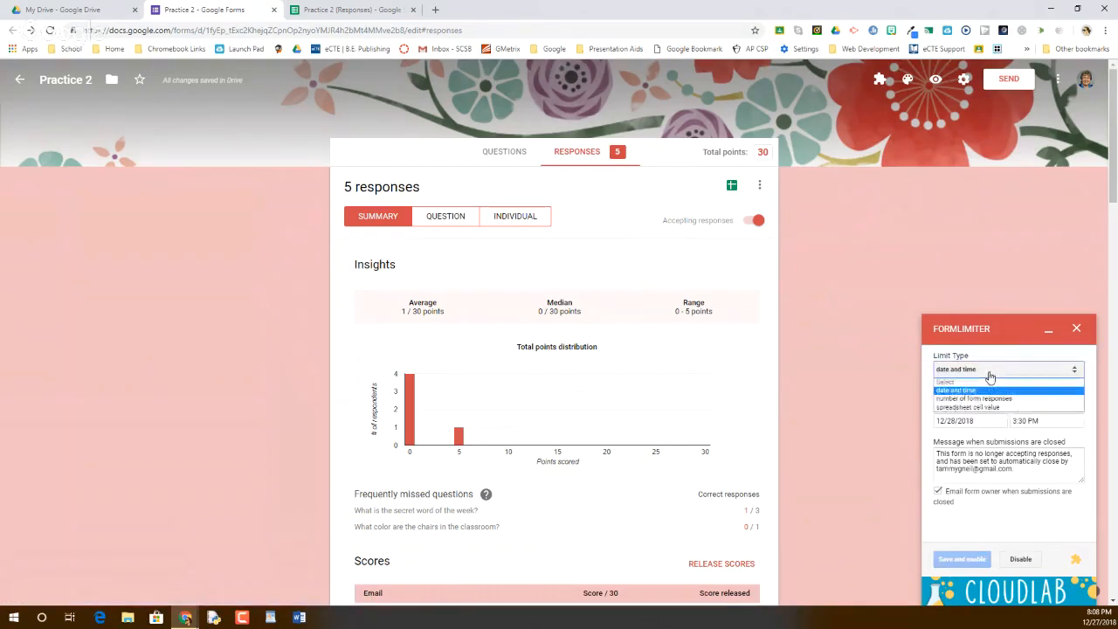
click(983, 399)
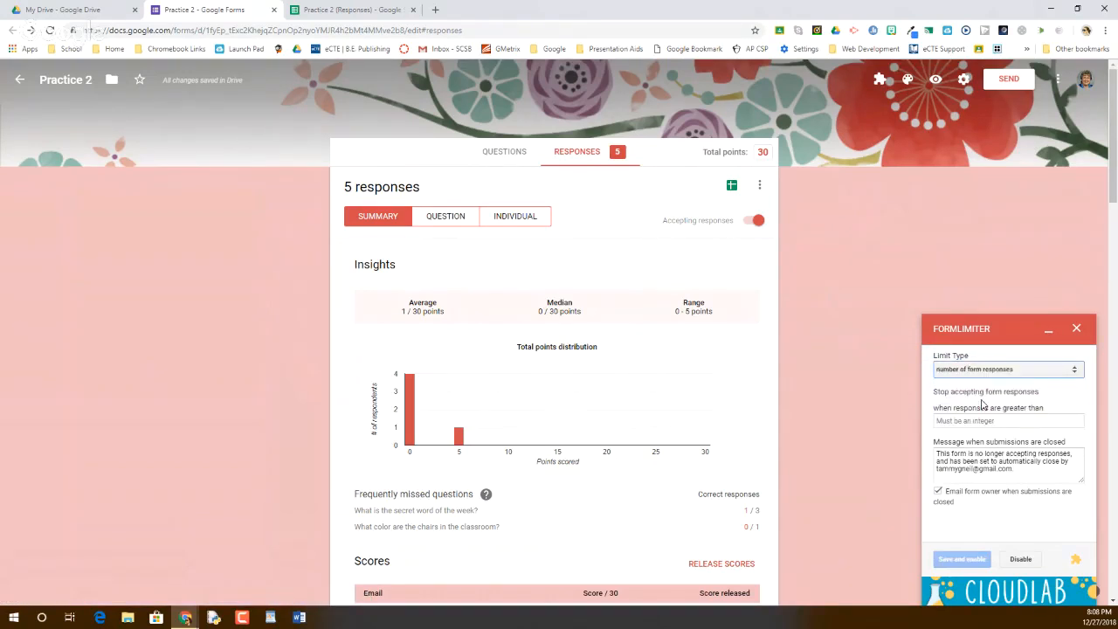
click(985, 420)
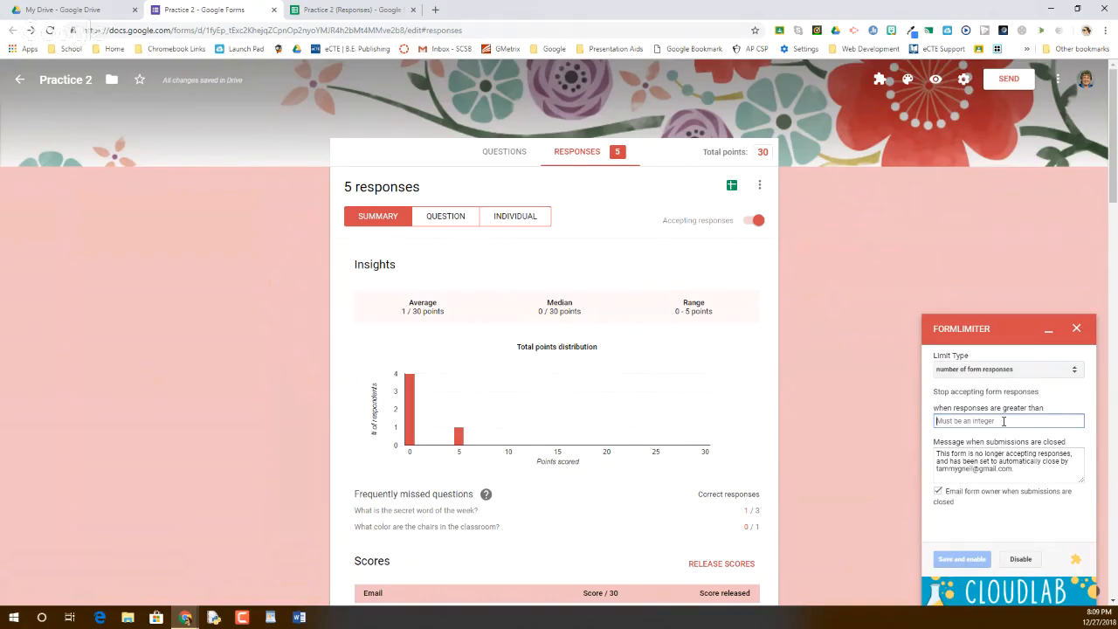
text(25)
Switch the limit type to 'spreadsheet cell value', then go to the responses spreadsheet
click(974, 377)
click(968, 411)
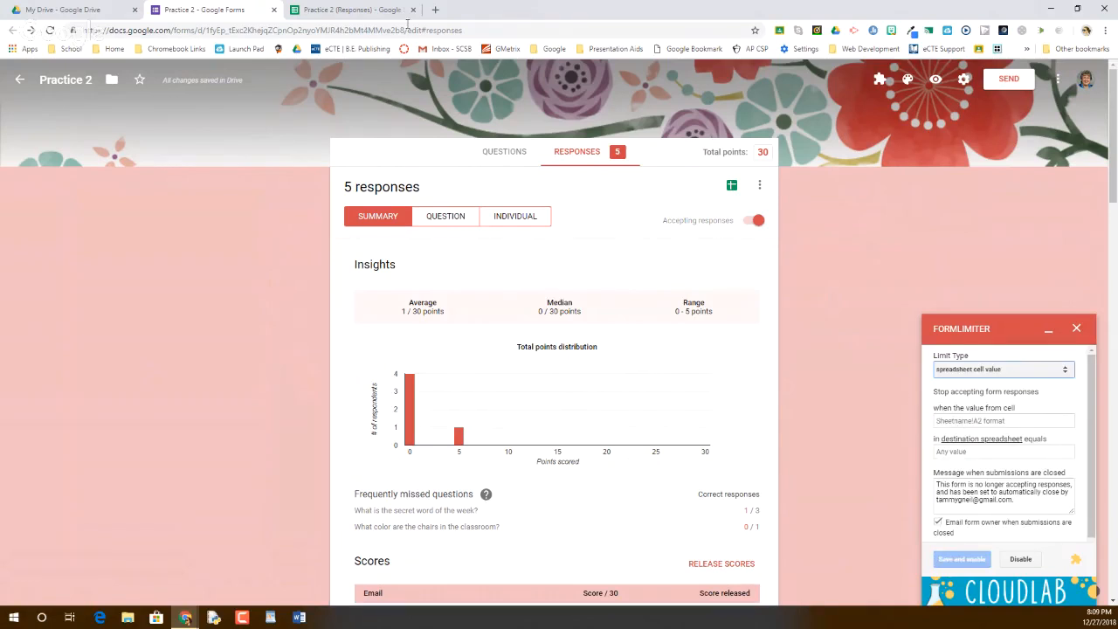
click(345, 8)
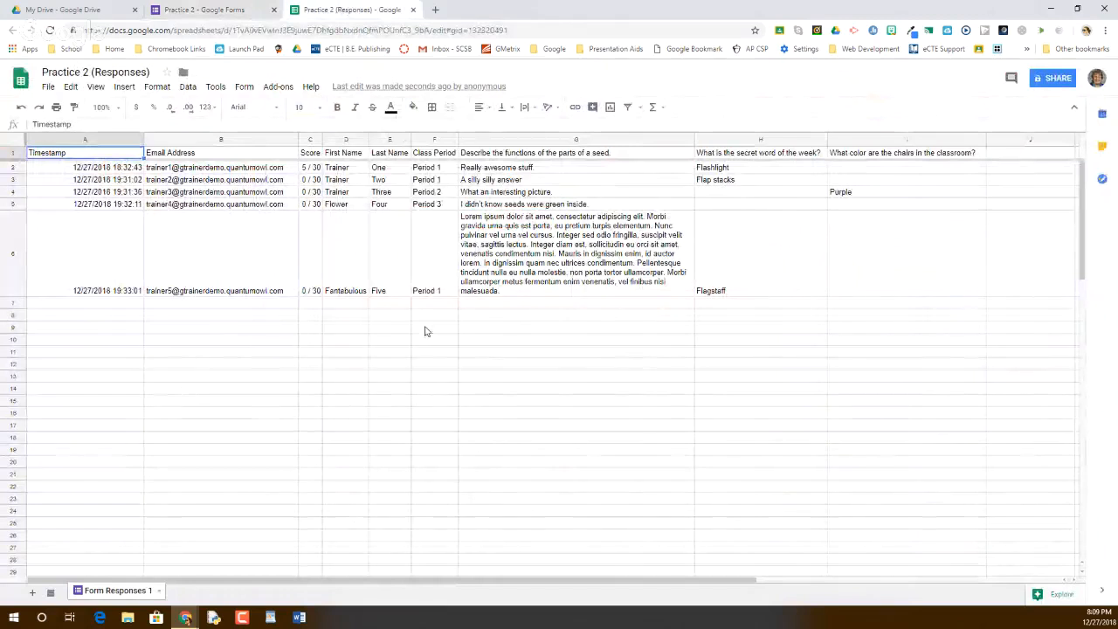
Review the five response rows in the sheet, then go back to the Practice 2 form
click(178, 393)
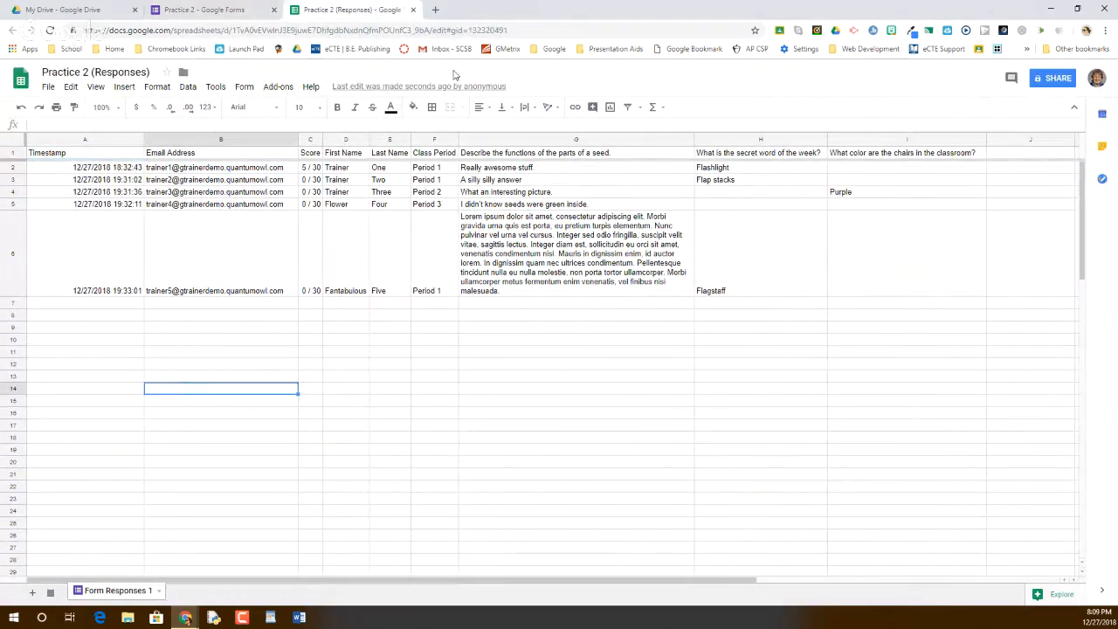
click(210, 10)
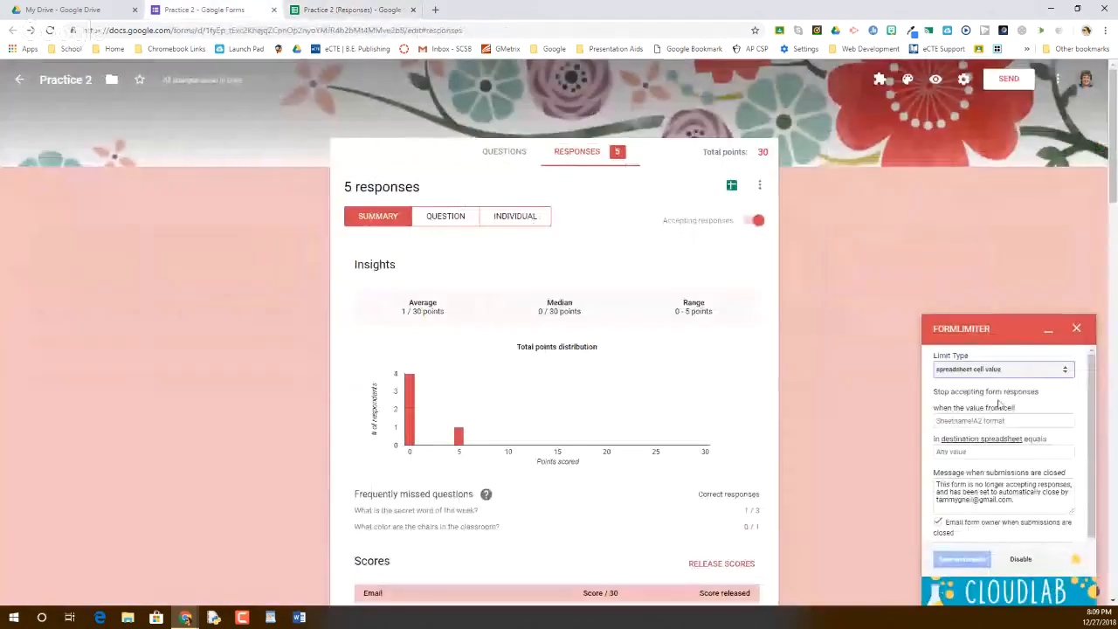
Review formLimiter's sheet, value-to-match and limit type options, then close the formLimiter panel
click(976, 419)
click(957, 453)
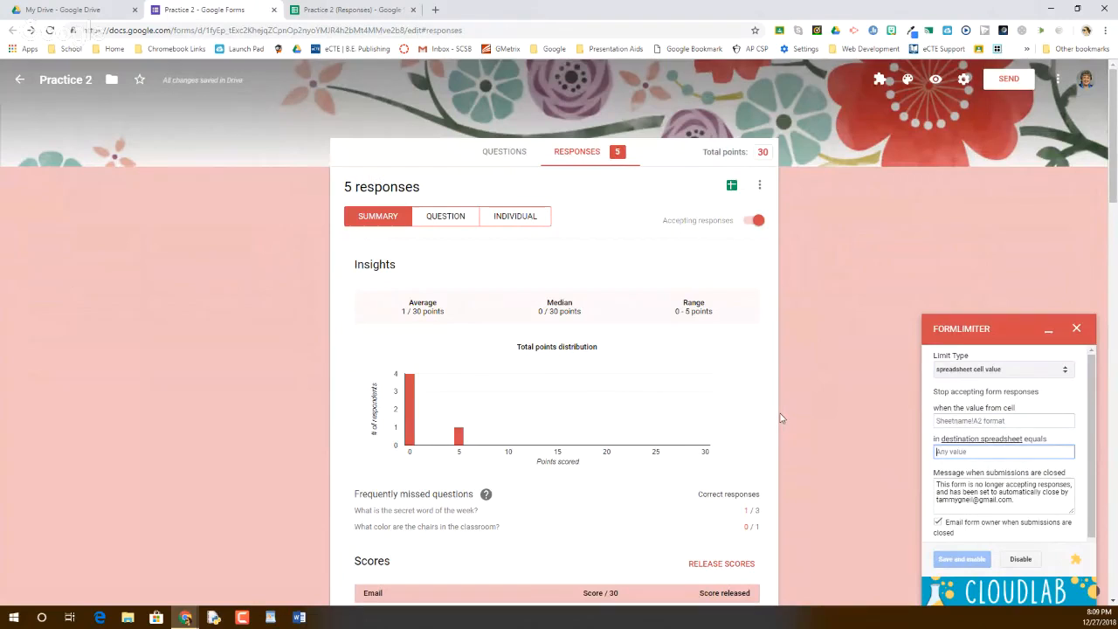
click(980, 371)
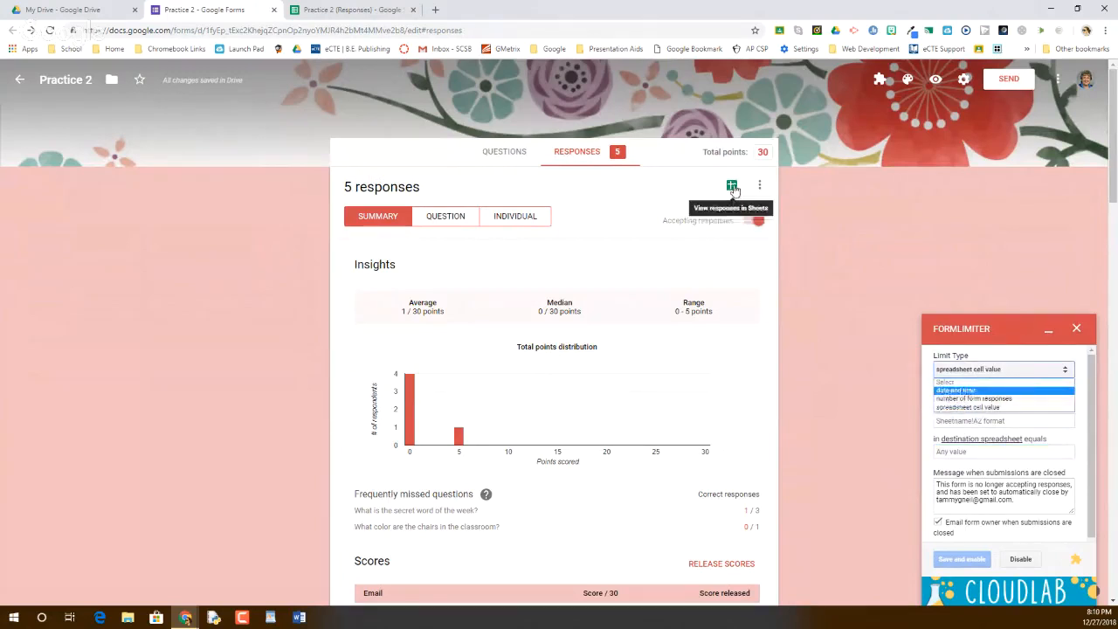
click(312, 9)
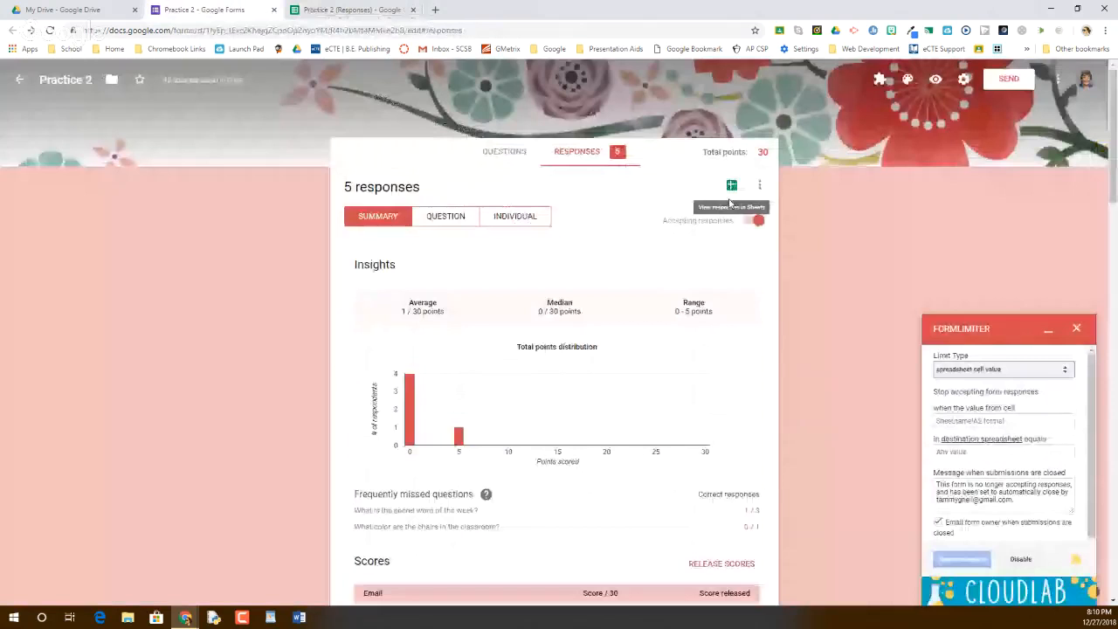
click(996, 369)
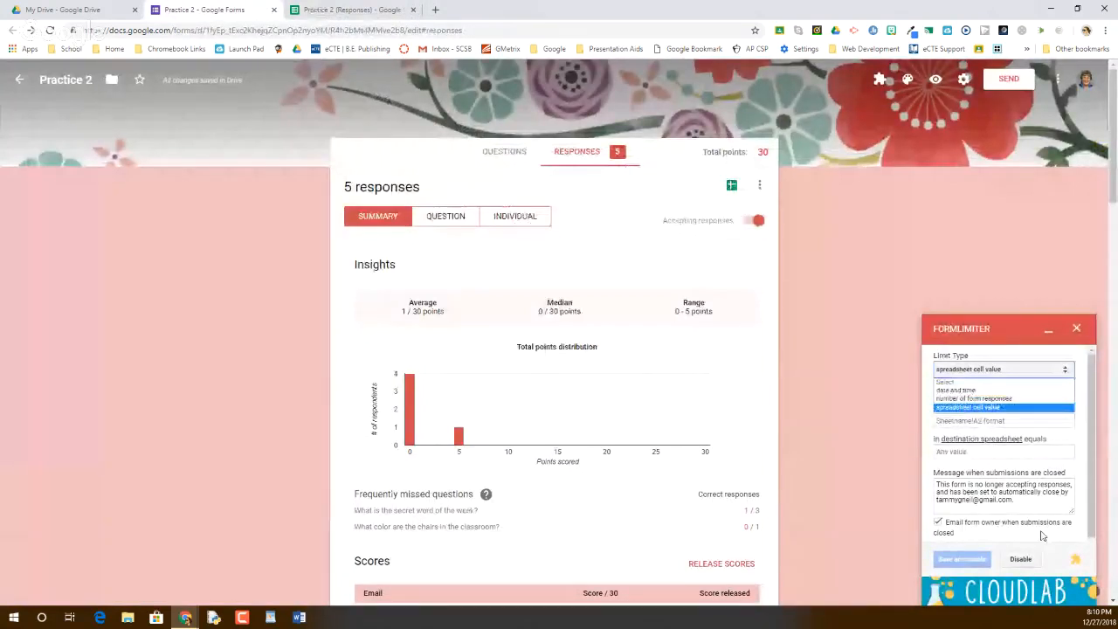
click(1077, 330)
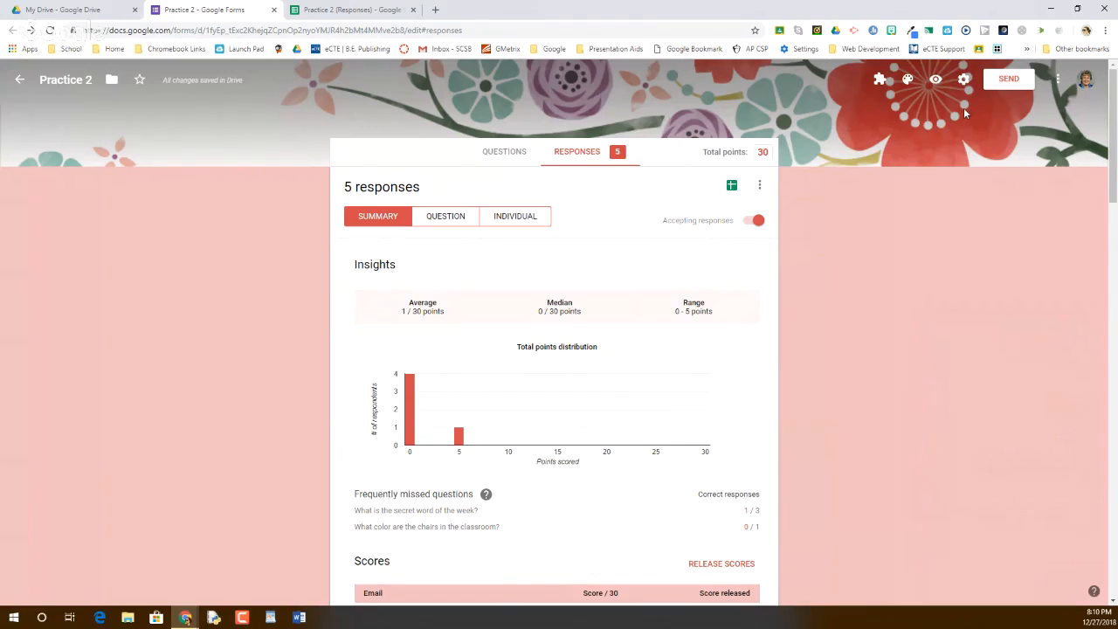
click(878, 81)
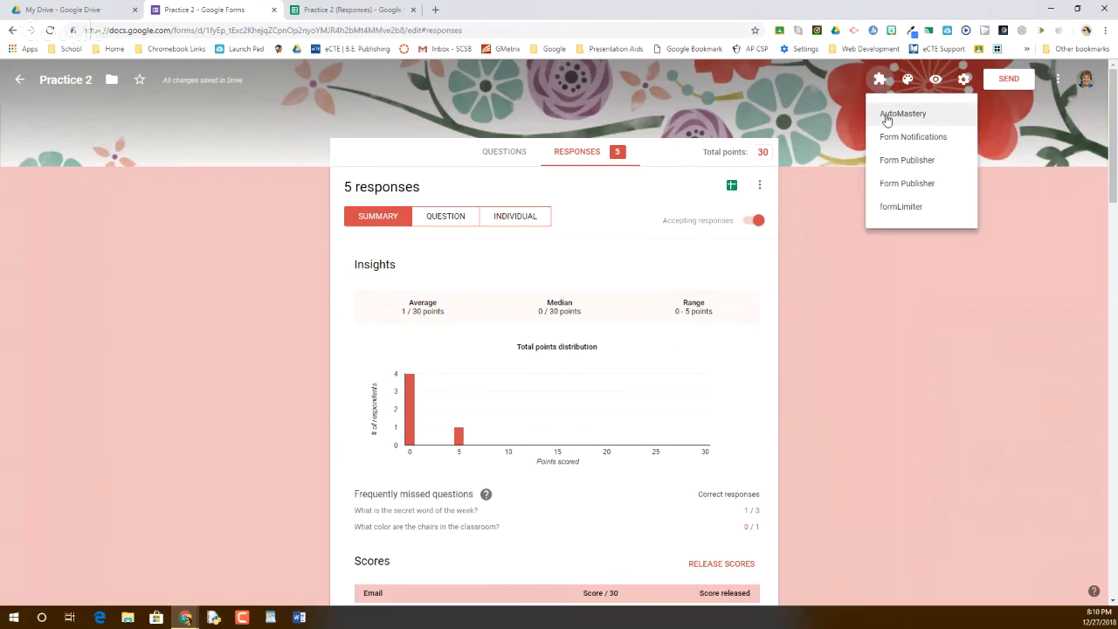
Open AutoMastery's configuration, showing mastery and beginner scores of 5 and three assignment links
click(887, 120)
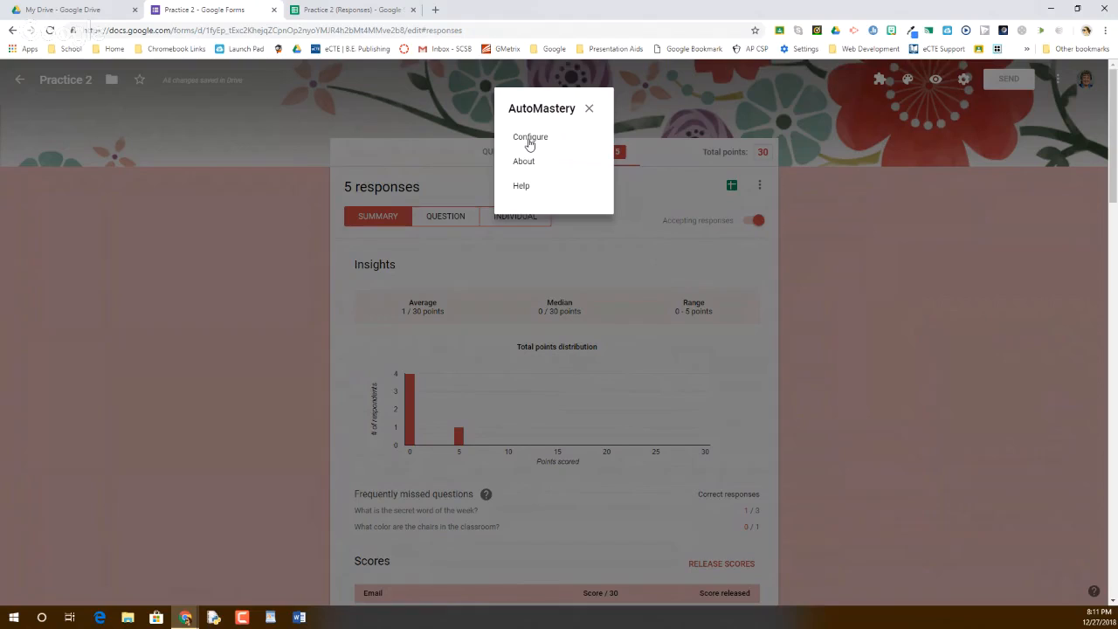
click(528, 140)
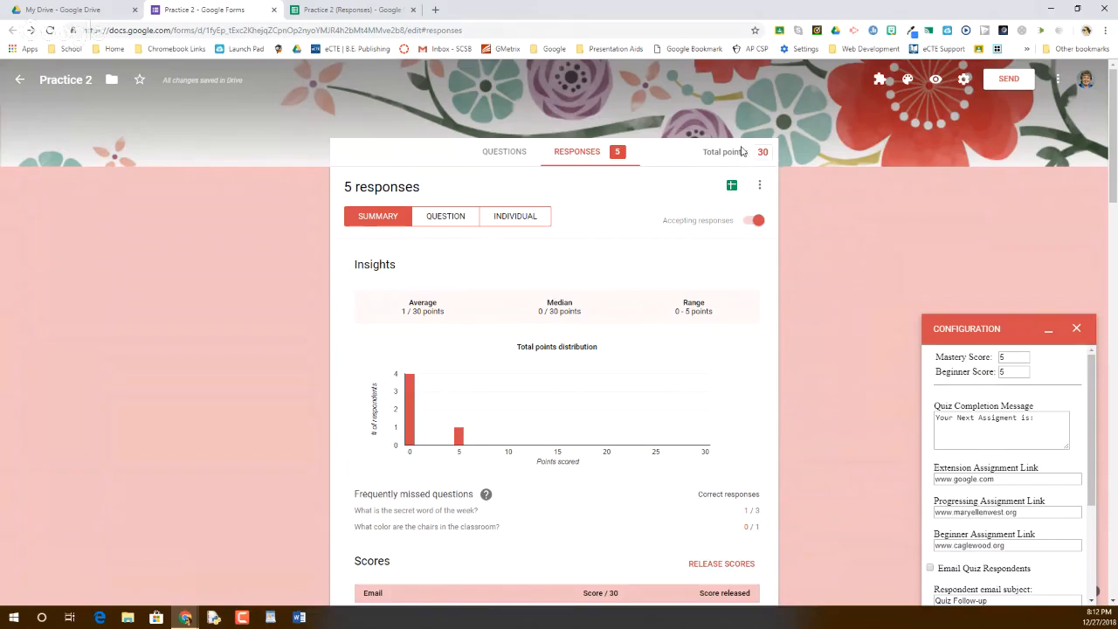
Change AutoMastery's Mastery Score from 5 to 25 and its Beginner Score to 15
drag(1011, 358, 1001, 358)
text(25)
key(Tab)
text(15)
Switch the Practice 2 responses to the Individual view, showing response 1 of 5
click(1036, 421)
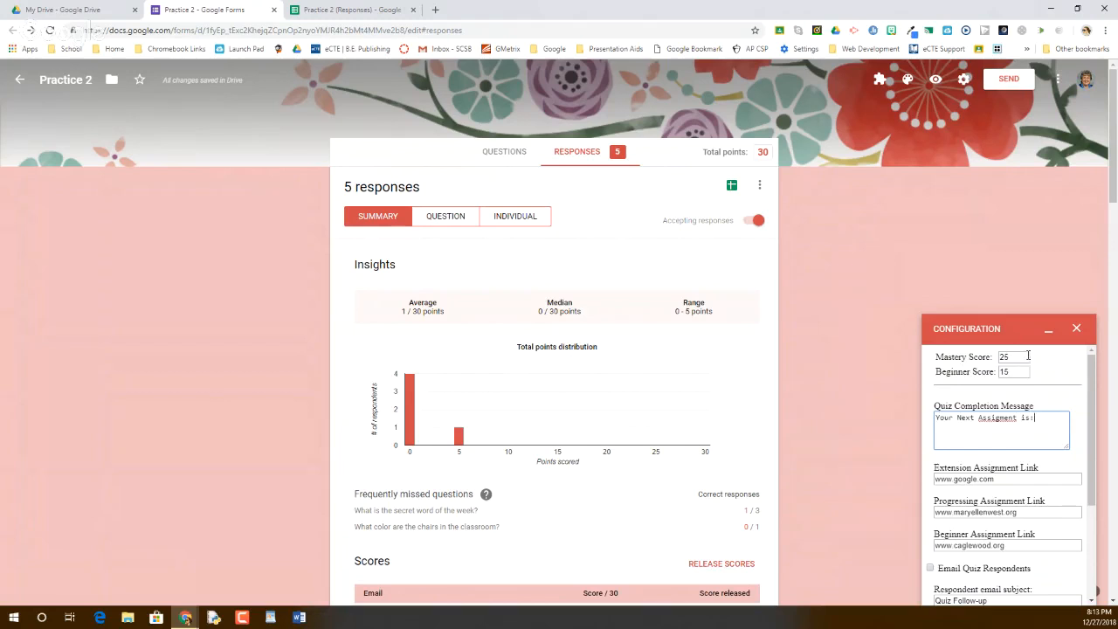
click(505, 226)
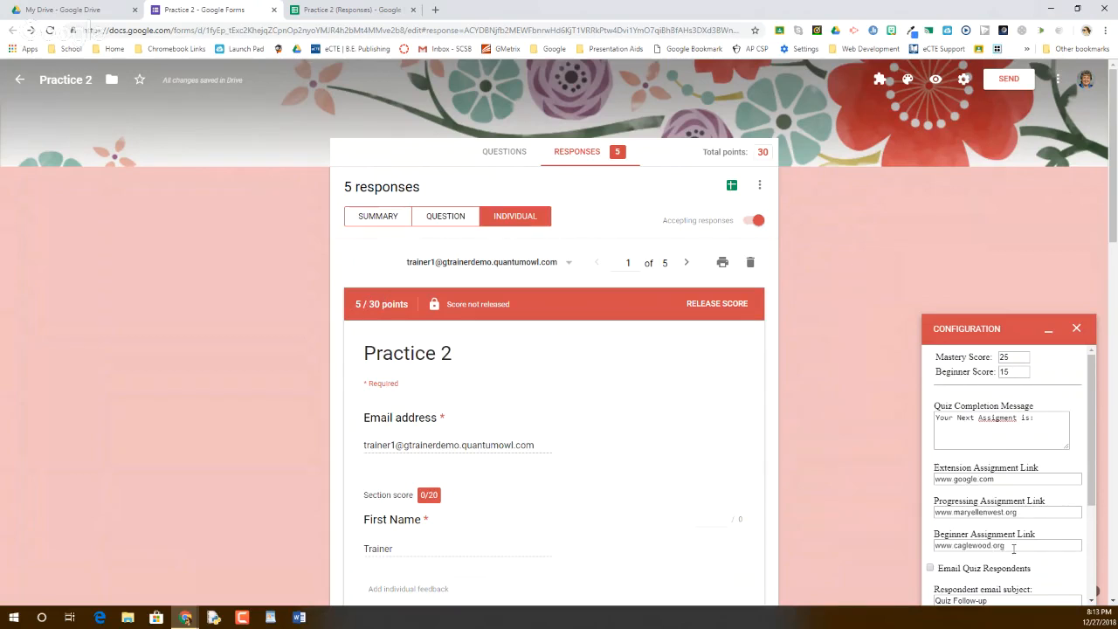
Review the quiz completion message and the extension, progressing and beginner assignment links
drag(1013, 549, 933, 552)
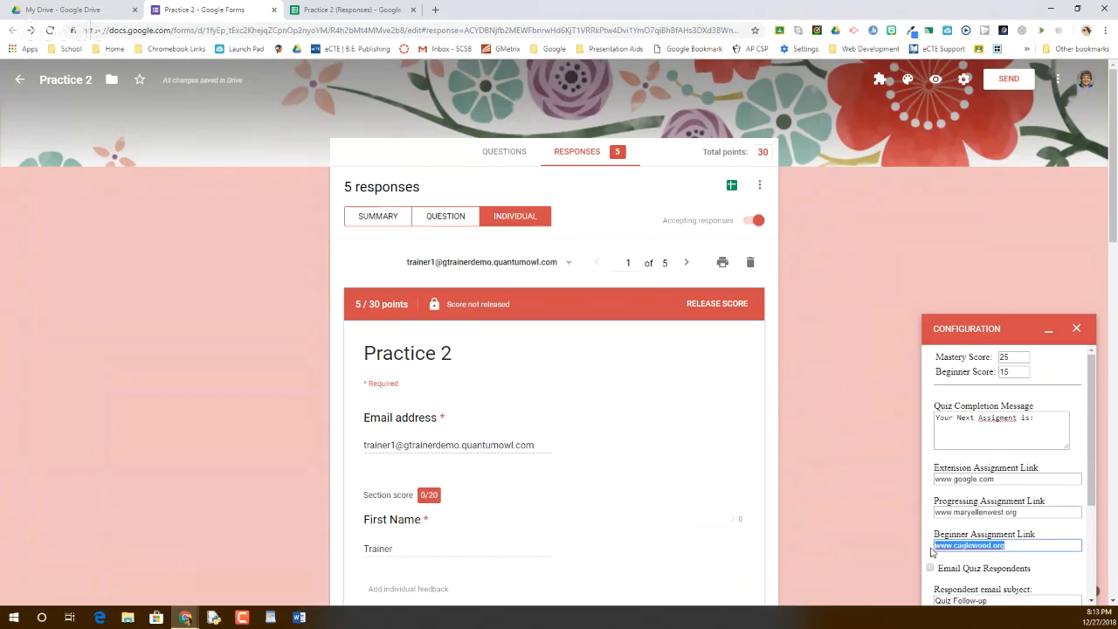
click(1022, 428)
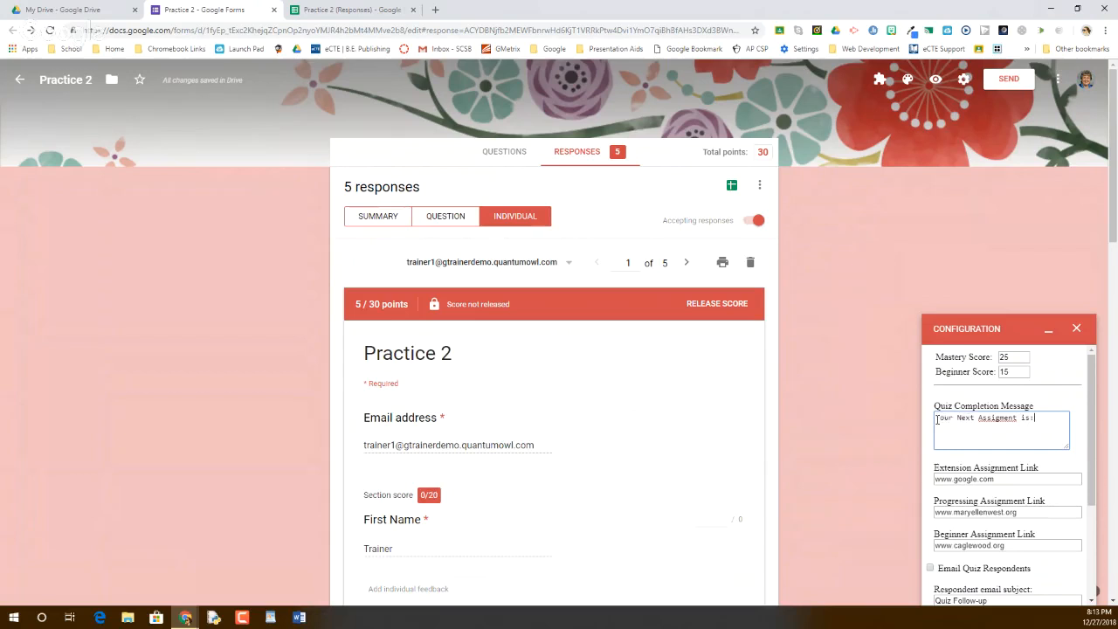
drag(936, 418, 1037, 421)
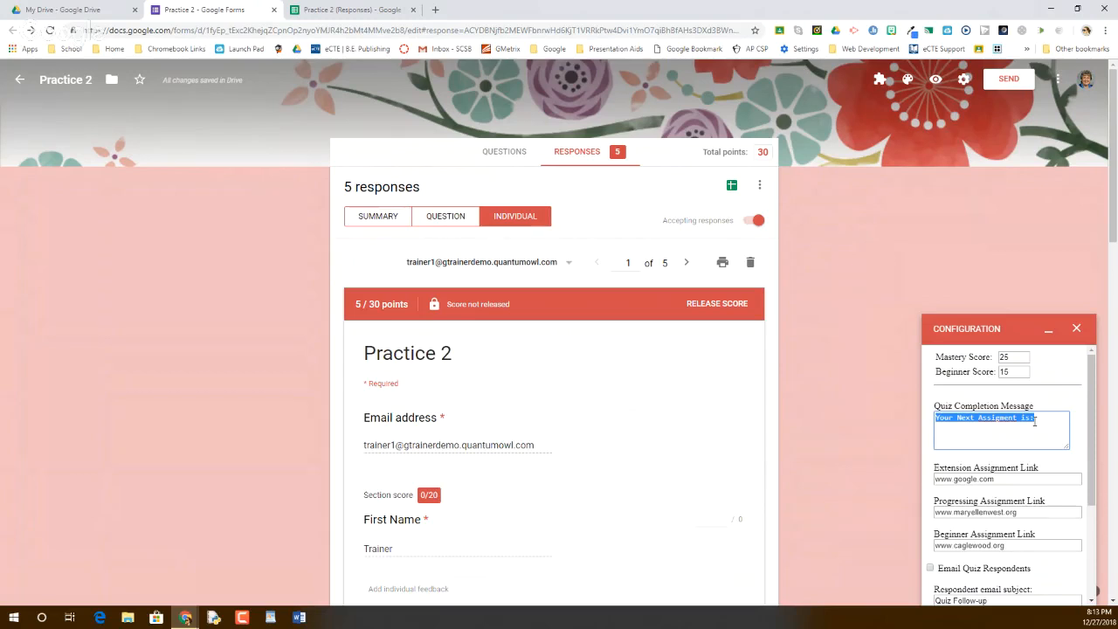
click(1010, 478)
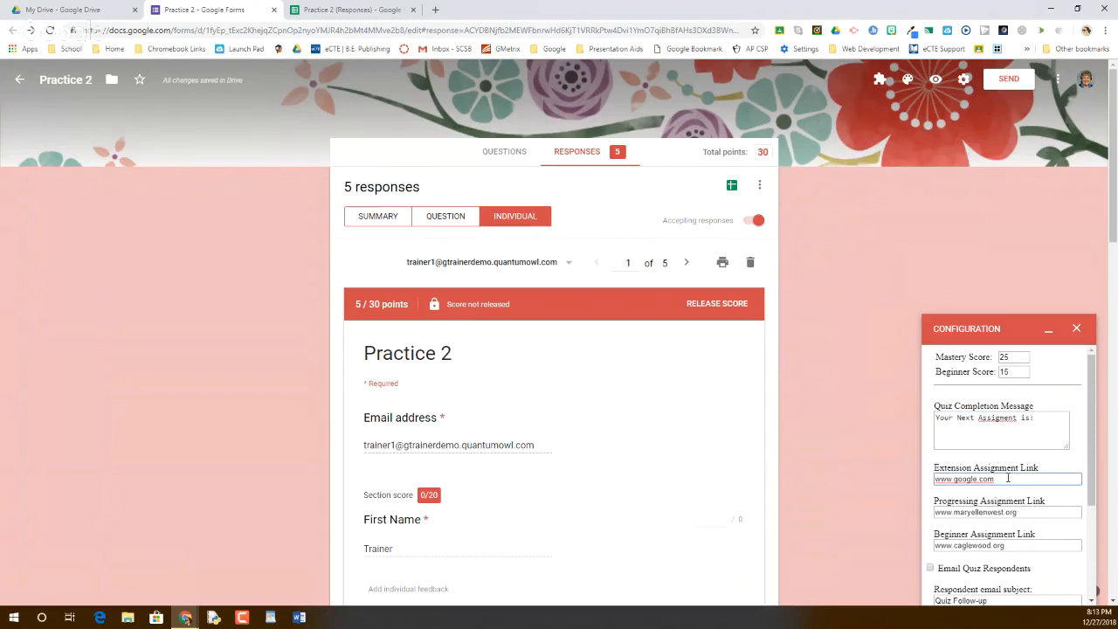
scroll(1008, 478, down, 1)
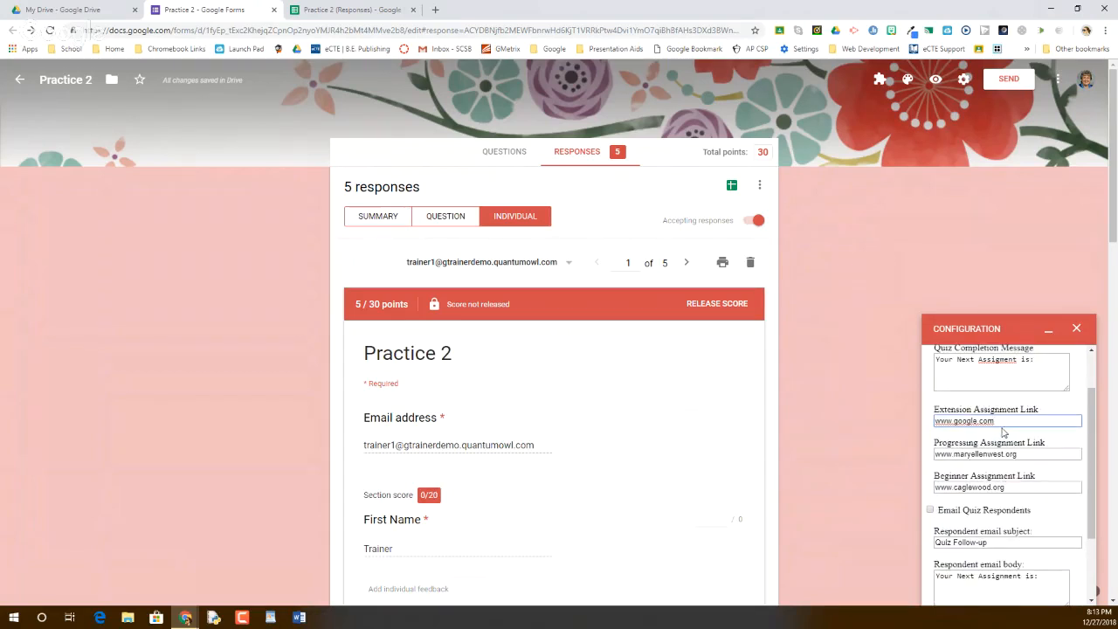
scroll(1003, 431, up, 1)
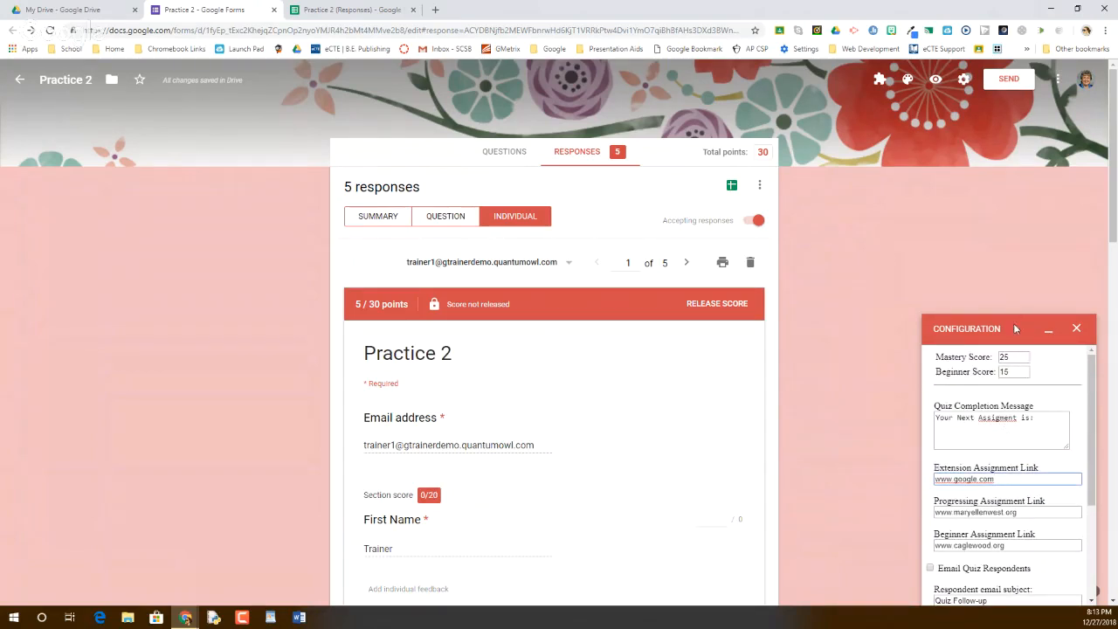
scroll(1013, 385, down, 2)
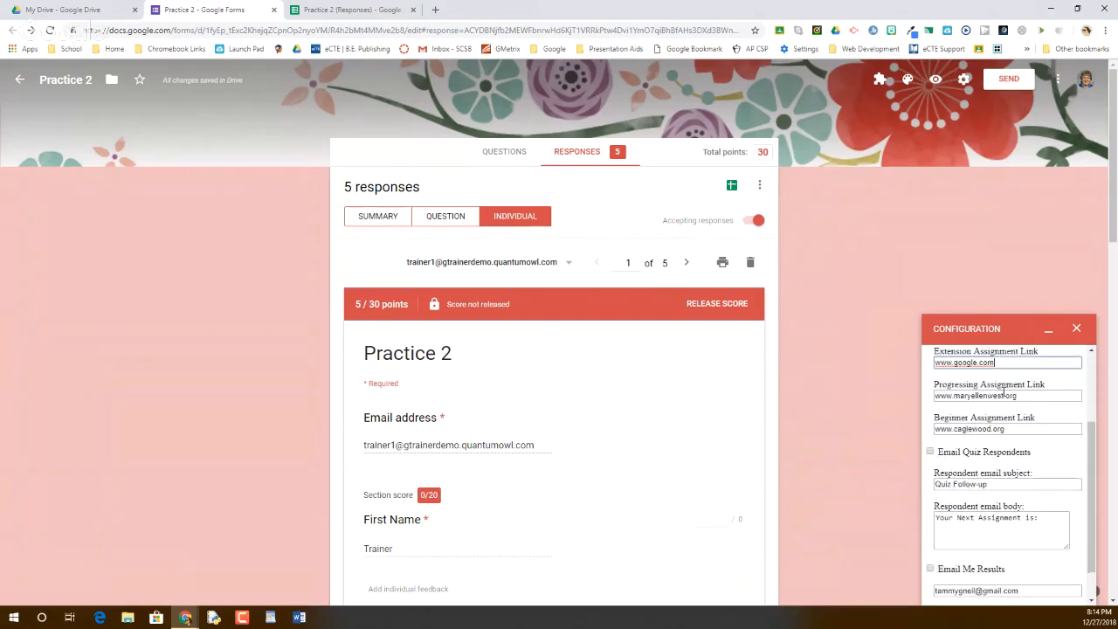
scroll(996, 385, up, 1)
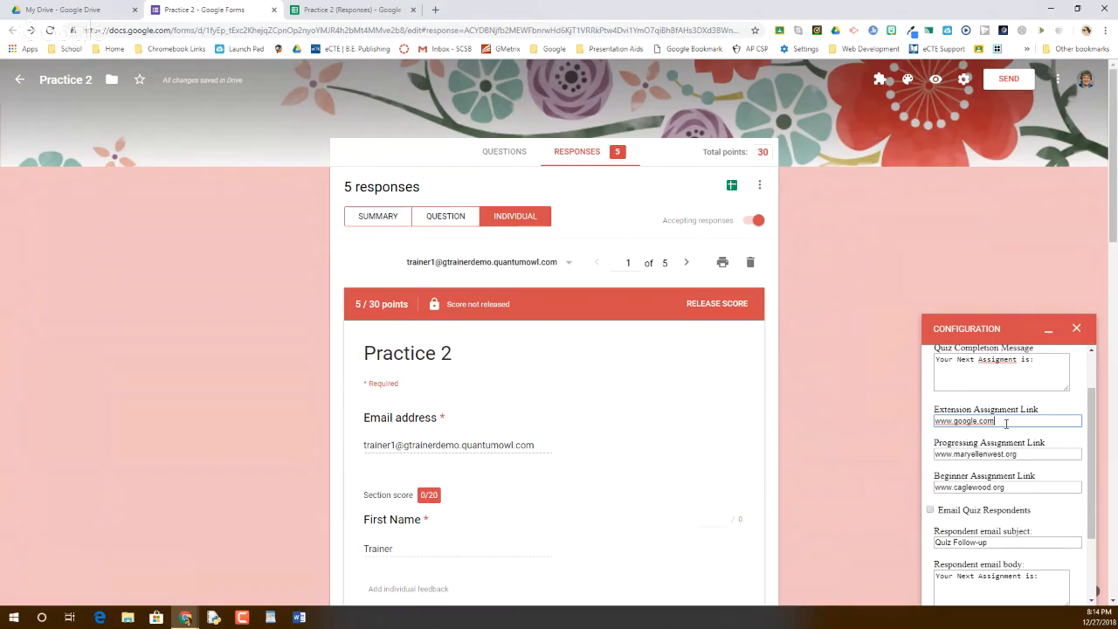
drag(999, 420, 935, 429)
drag(1027, 456, 935, 460)
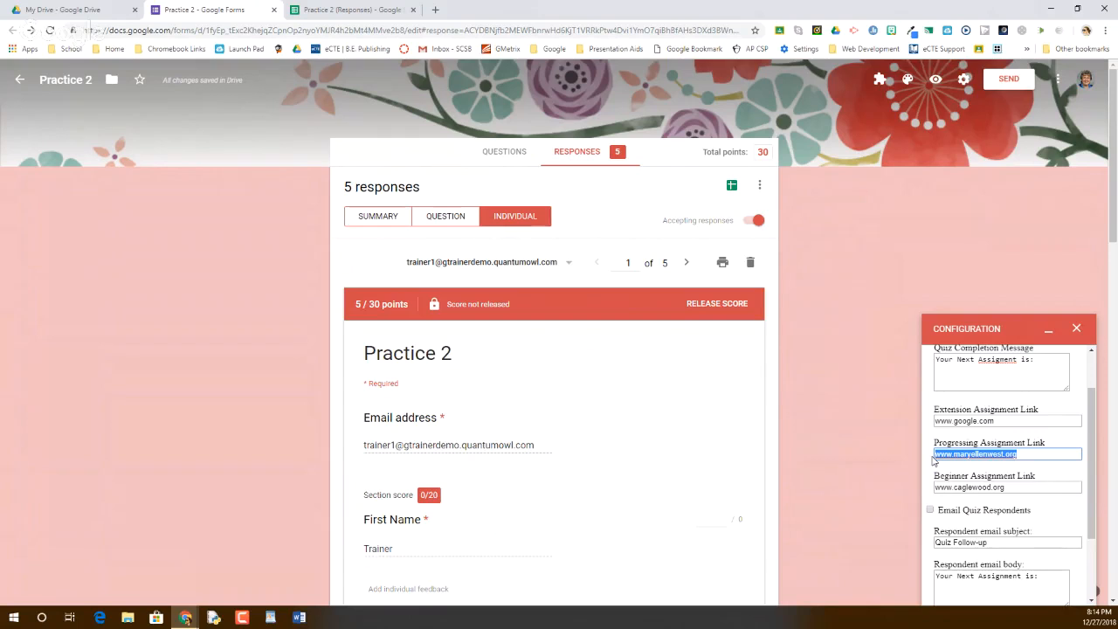
drag(1011, 486, 935, 492)
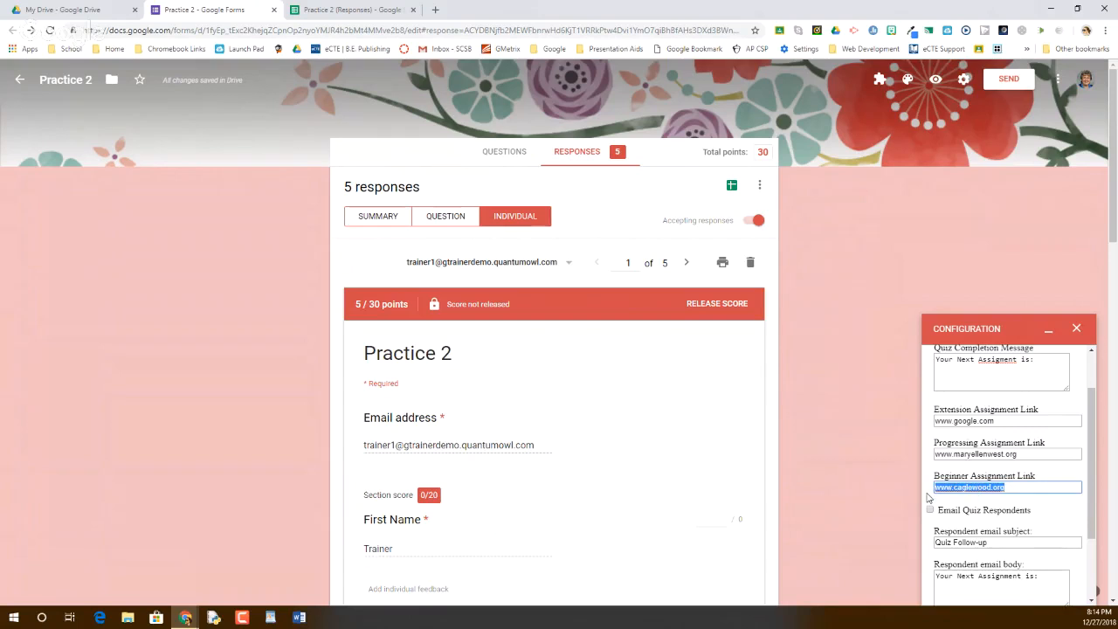
Turn on Email Quiz Respondents and Email Me Results, then save the AutoMastery configuration
click(931, 512)
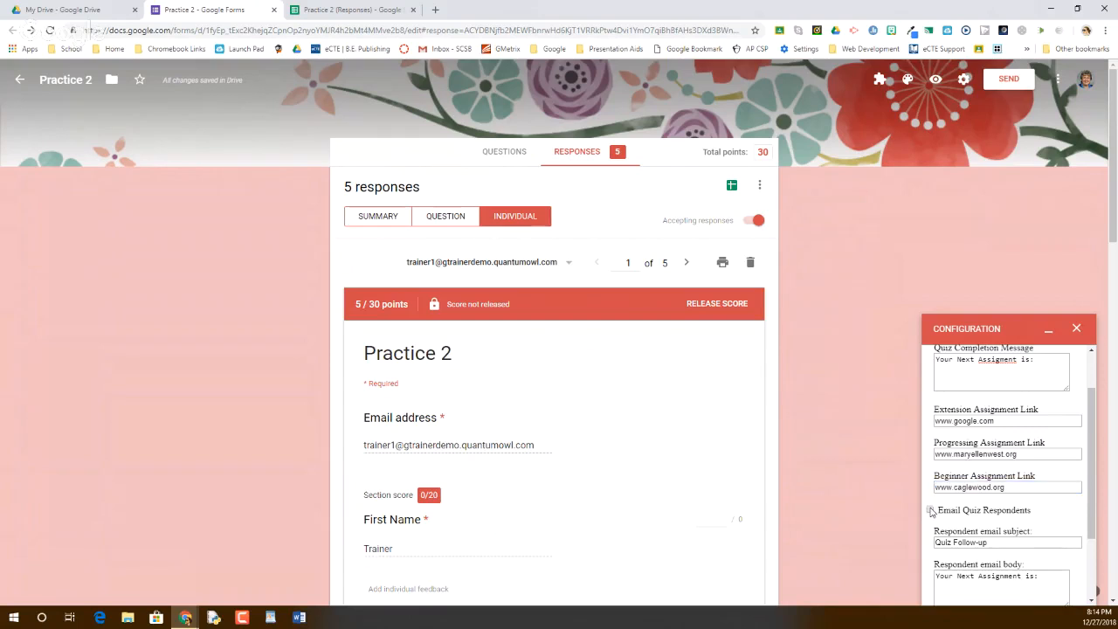
scroll(970, 524, down, 2)
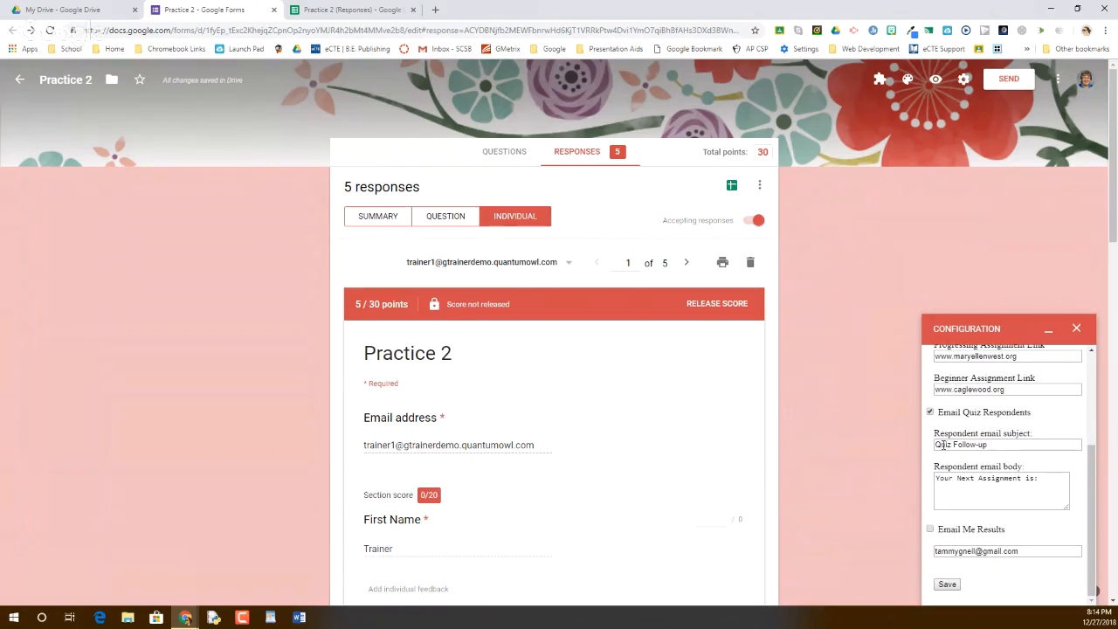
click(931, 529)
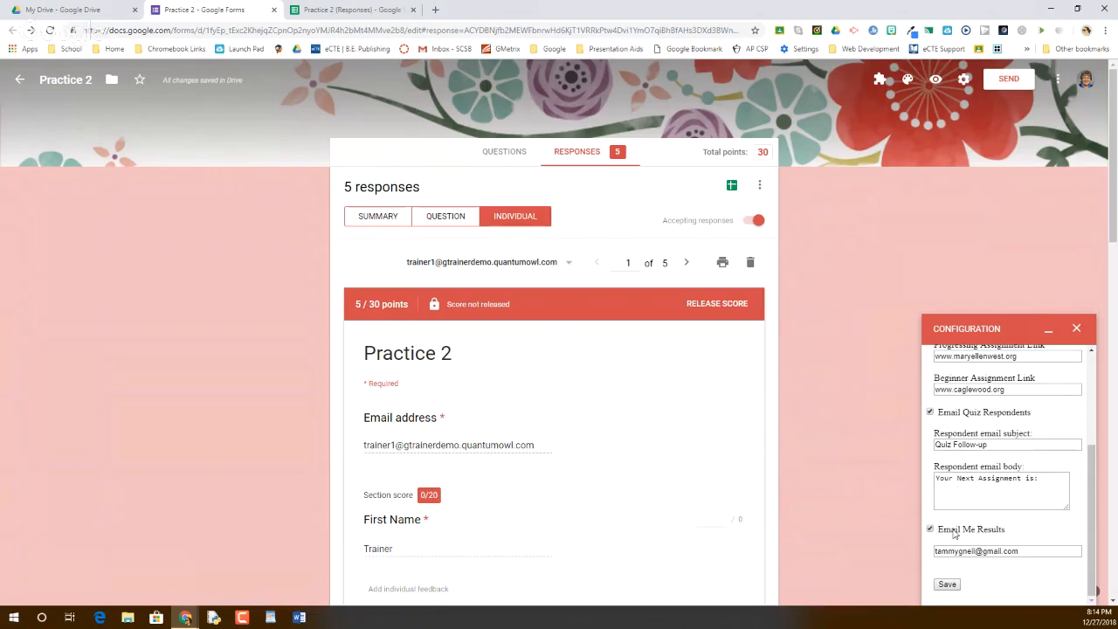
scroll(956, 581, down, 1)
click(949, 584)
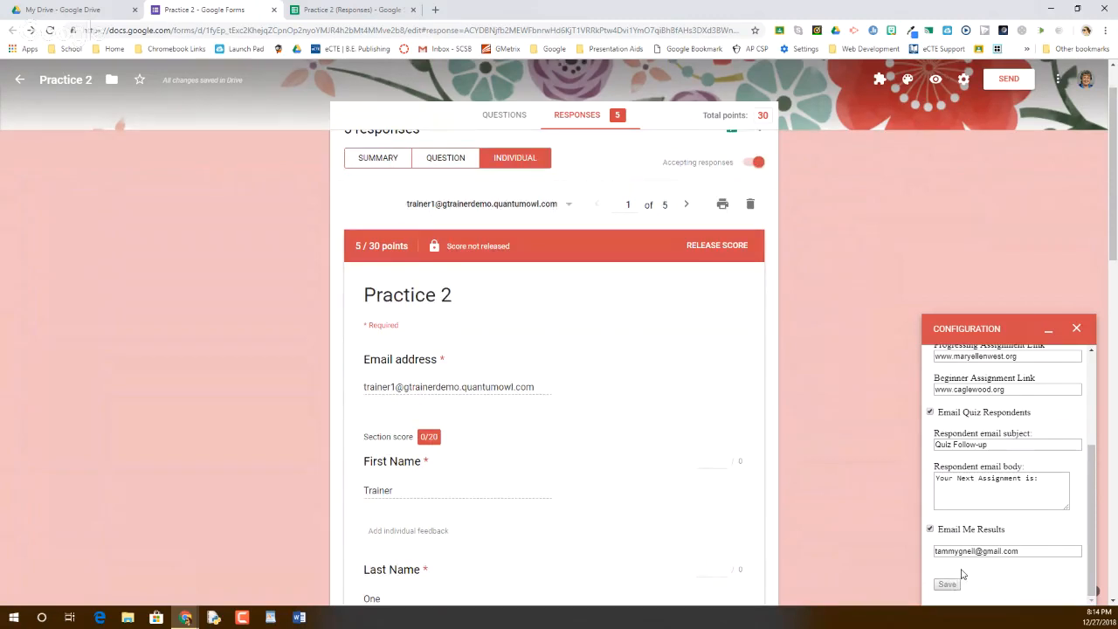
scroll(961, 572, down, 1)
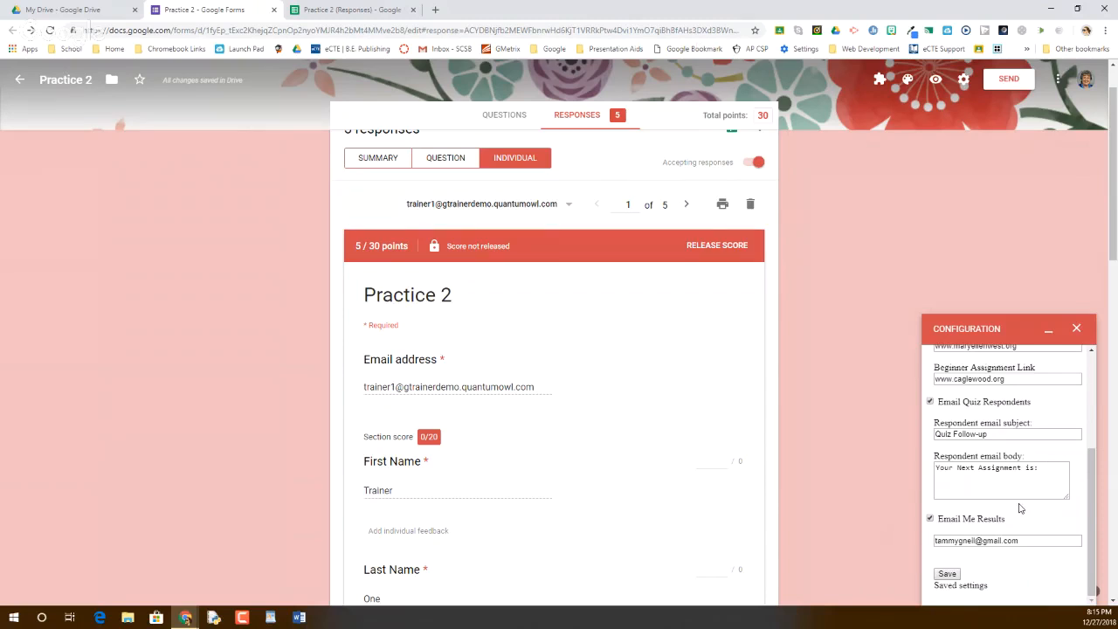
Scroll through AutoMastery's saved configuration to check the email and assignment link settings
scroll(1018, 508, up, 2)
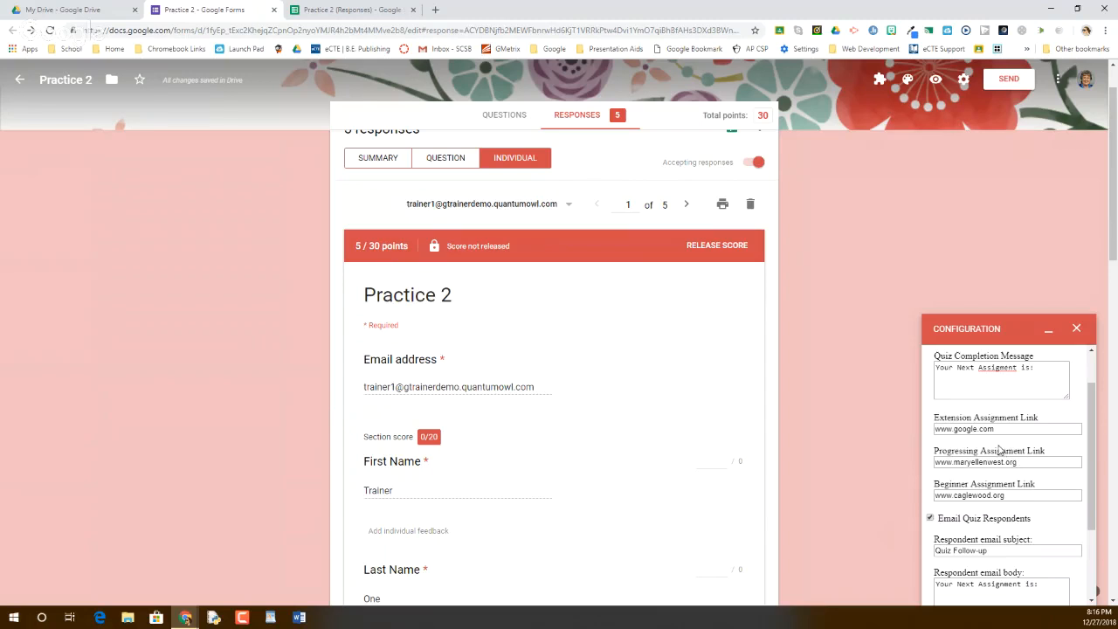
scroll(1002, 449, down, 3)
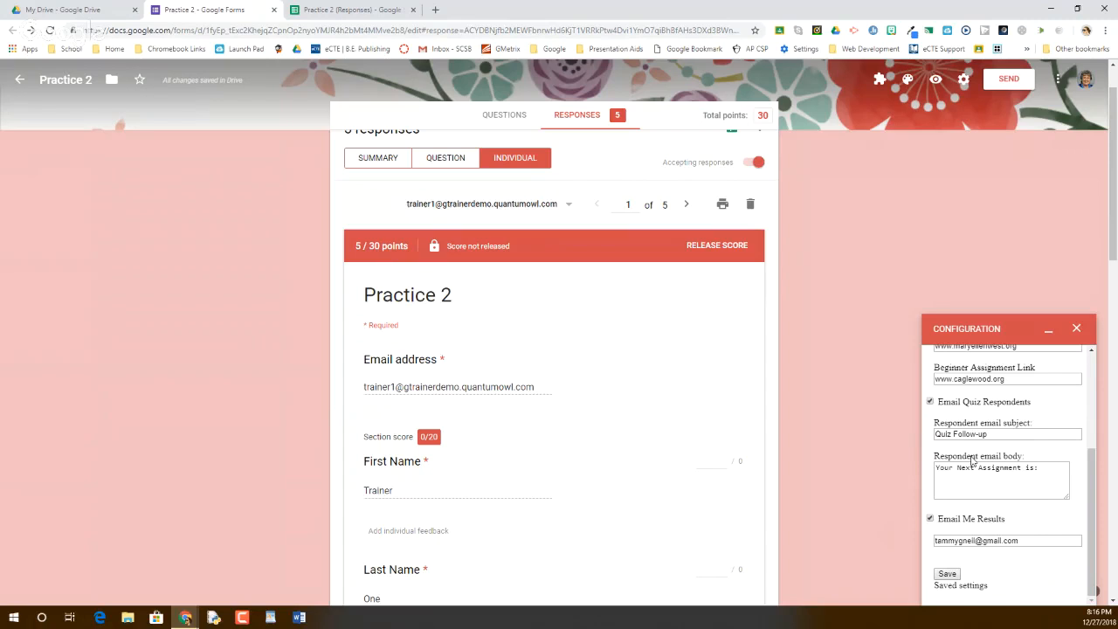
Close AutoMastery's panel and bring up the Form Notifications configuration for Practice 2
click(1076, 328)
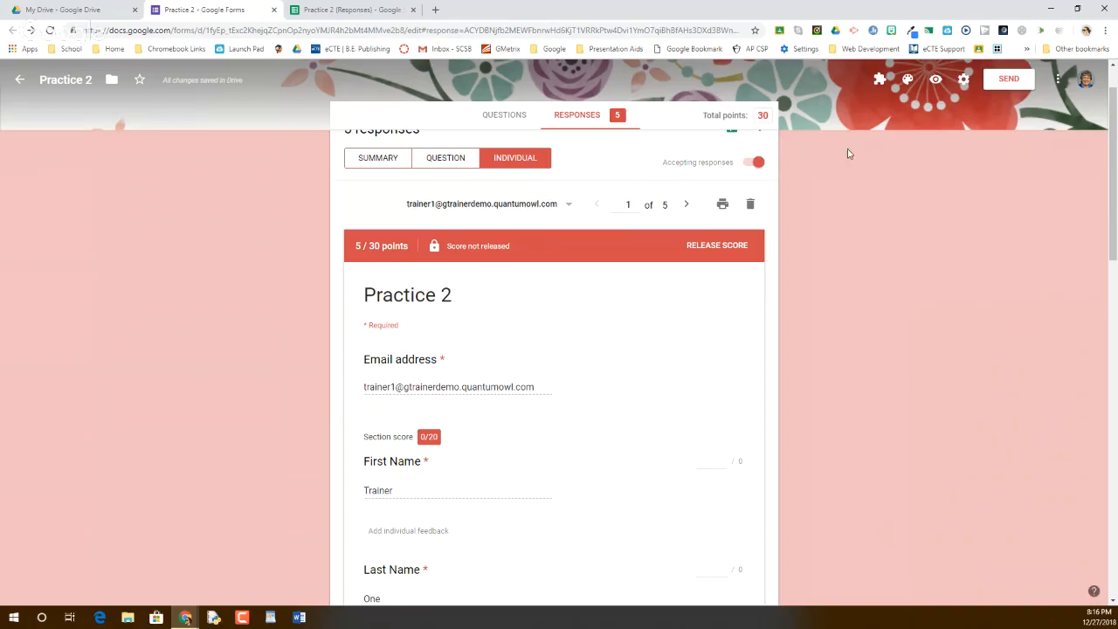
click(879, 83)
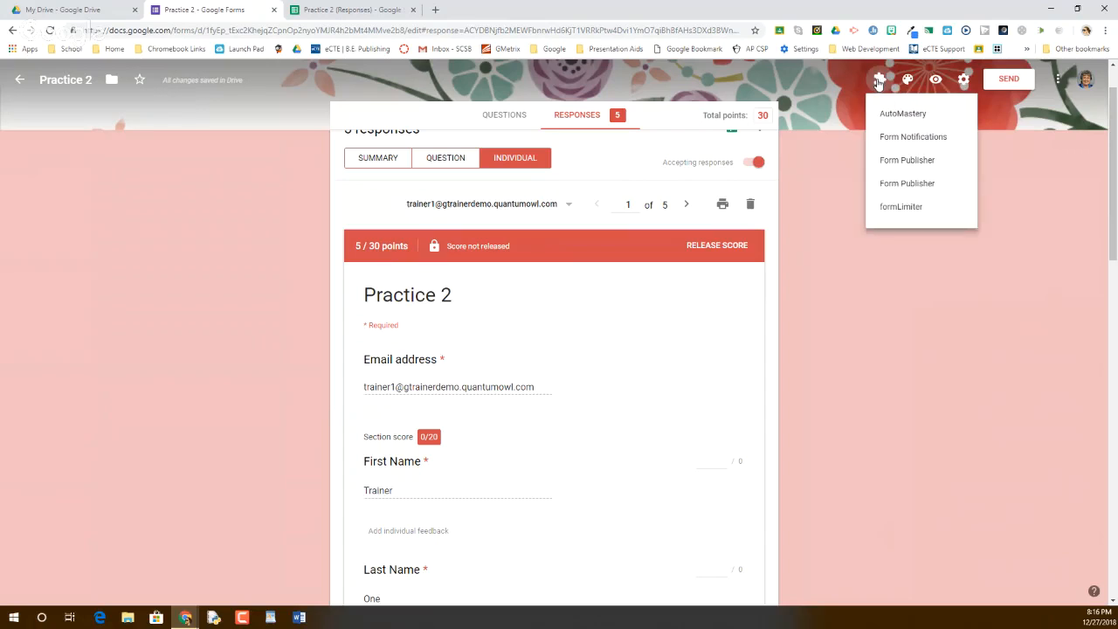
click(895, 140)
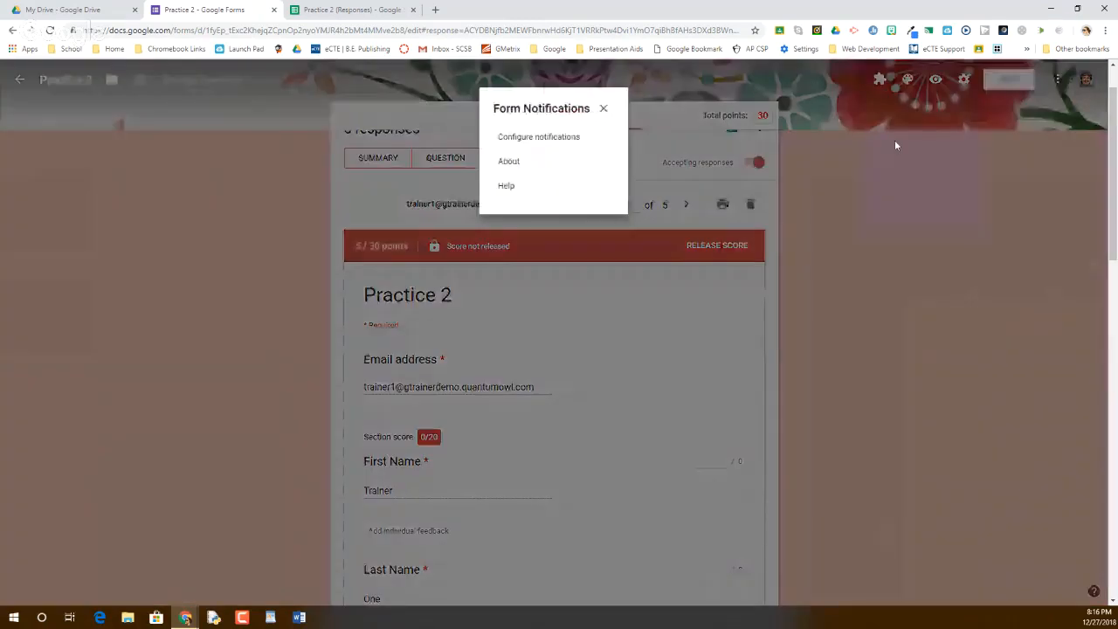
click(536, 140)
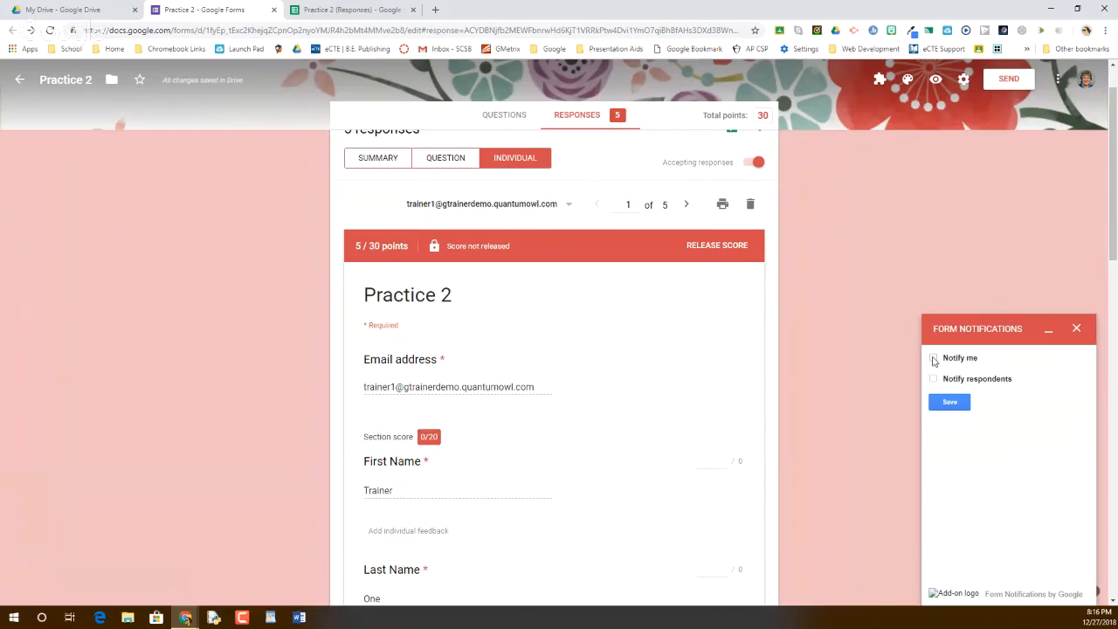
Check Notify me and review the notification email address, alerting after every 10 responses
click(933, 359)
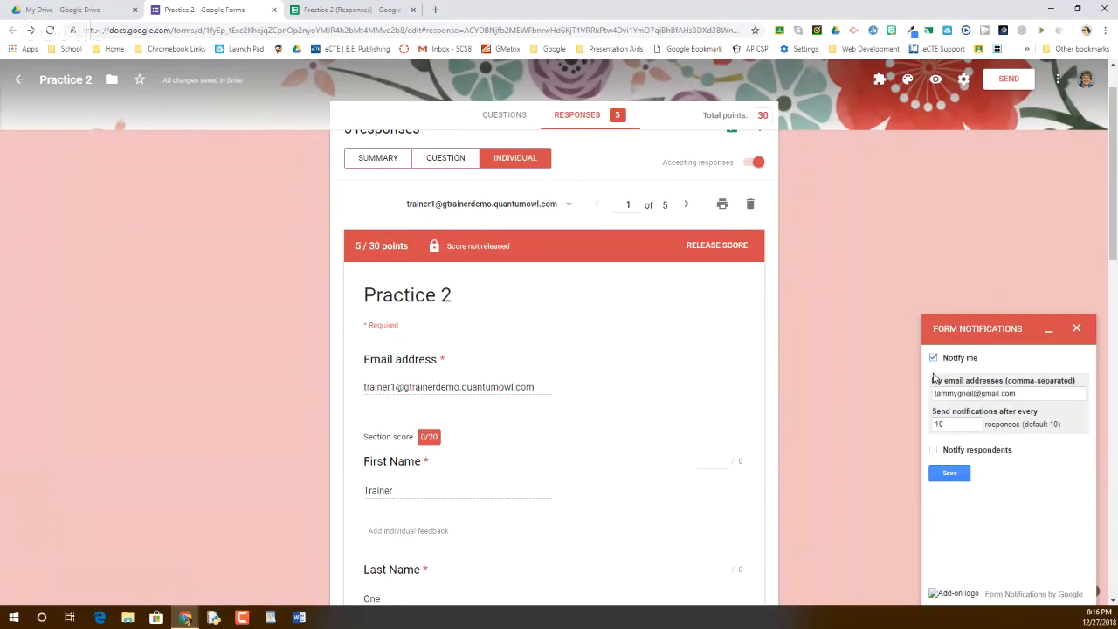
click(1022, 393)
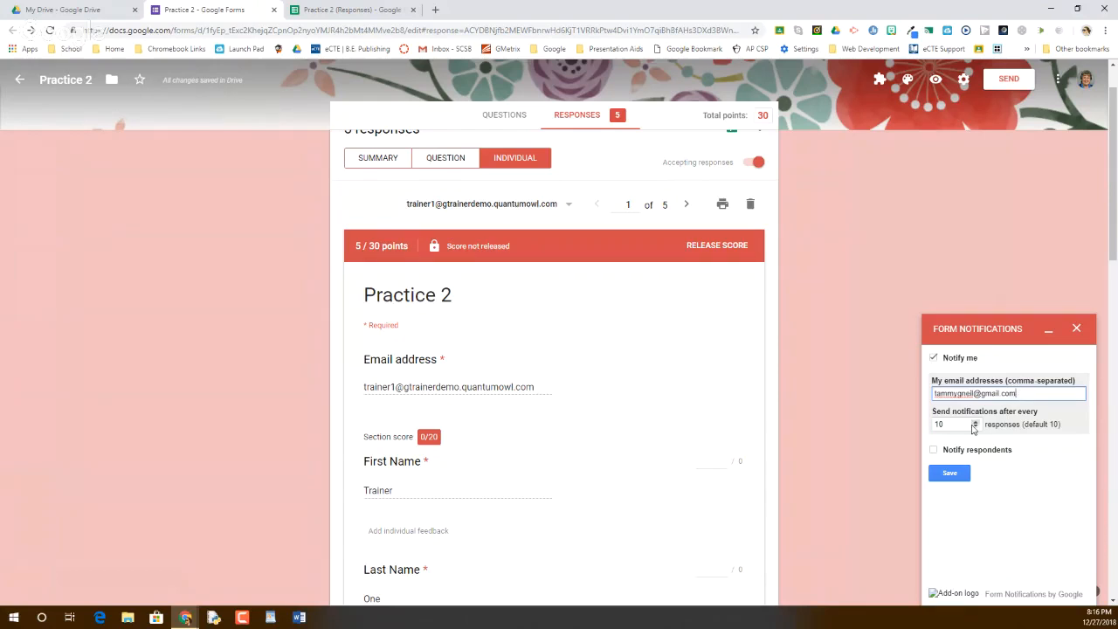
Turn on Notify respondents, keeping the 'Thank you for filling out our form!' subject and body unchanged
click(933, 450)
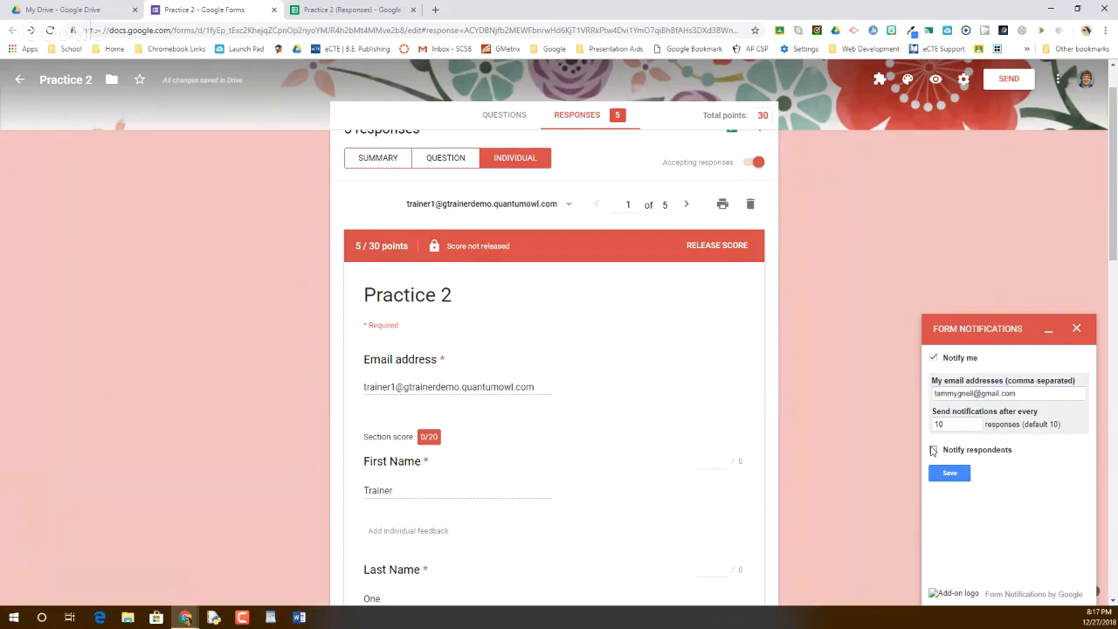
scroll(955, 470, down, 1)
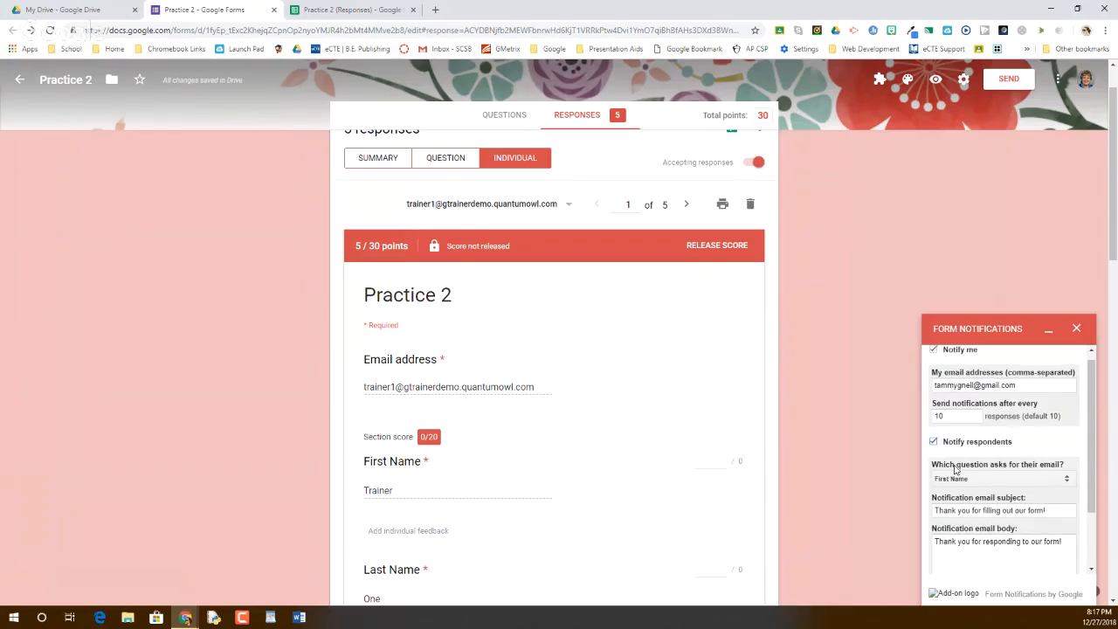
scroll(955, 469, down, 1)
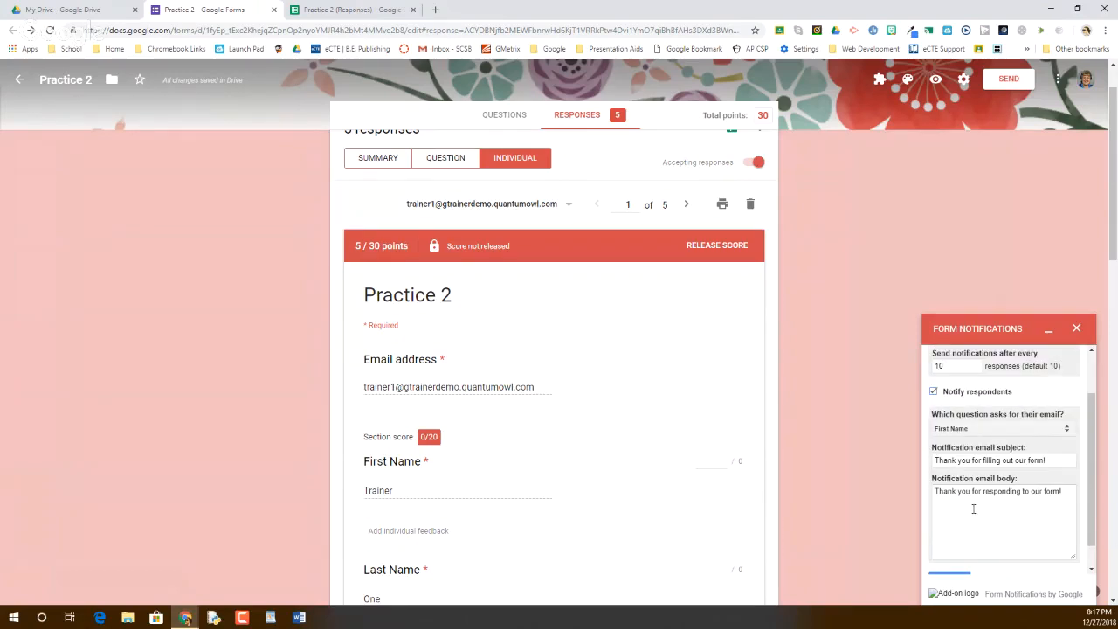
scroll(973, 509, down, 1)
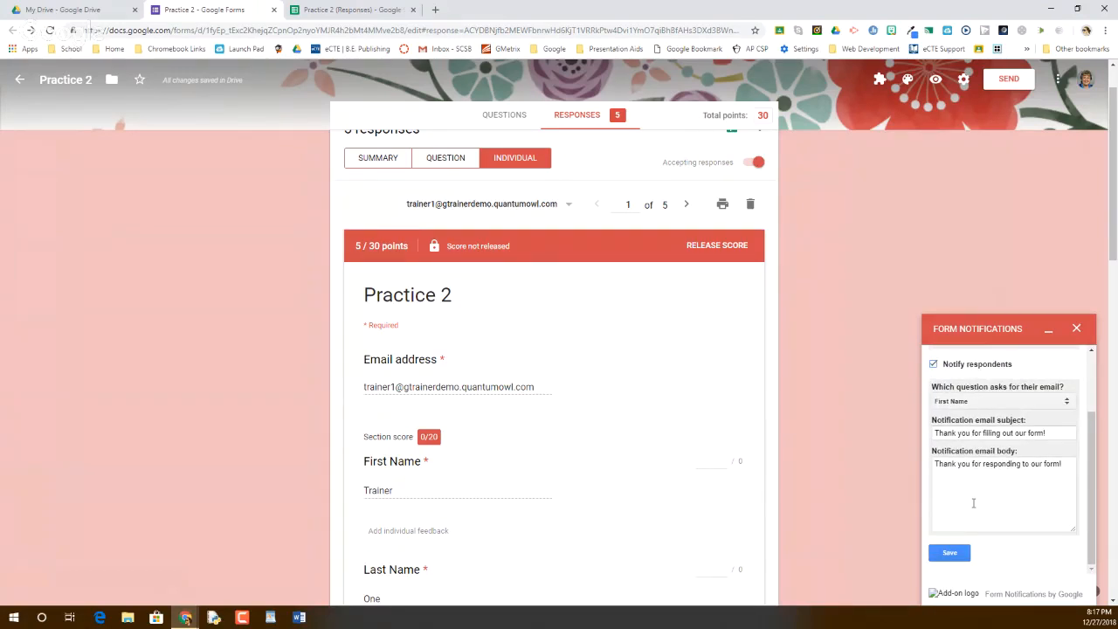
scroll(974, 503, up, 1)
scroll(961, 487, down, 1)
click(941, 473)
drag(940, 473, 1074, 509)
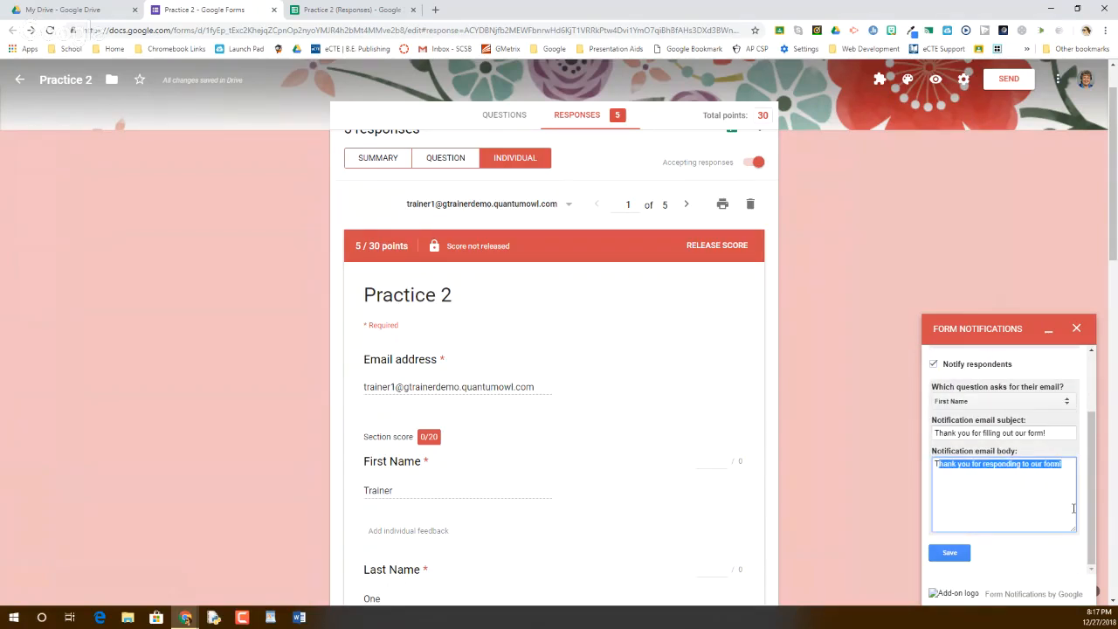
click(1064, 506)
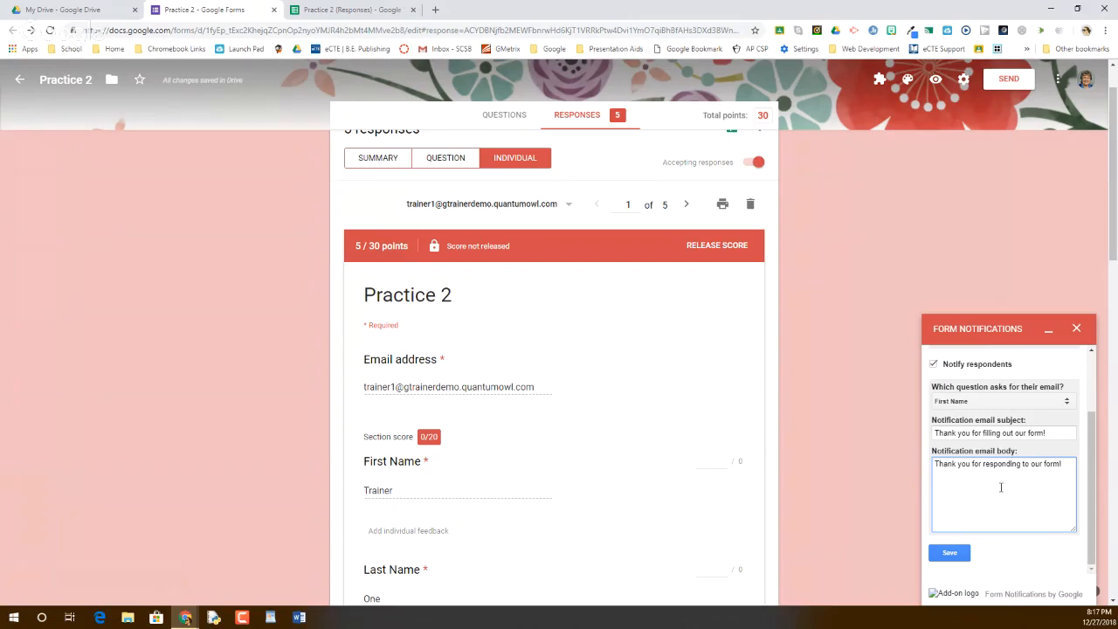
Save the Form Notifications settings
scroll(1001, 484, up, 3)
scroll(1001, 481, down, 3)
scroll(976, 477, up, 2)
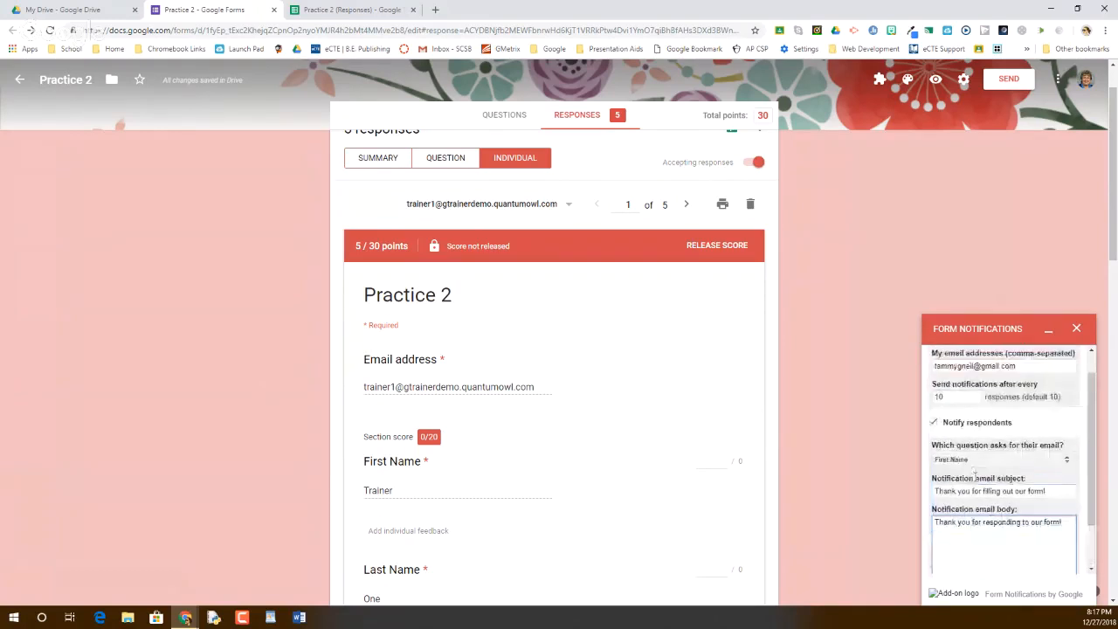
scroll(975, 472, up, 1)
scroll(934, 455, down, 2)
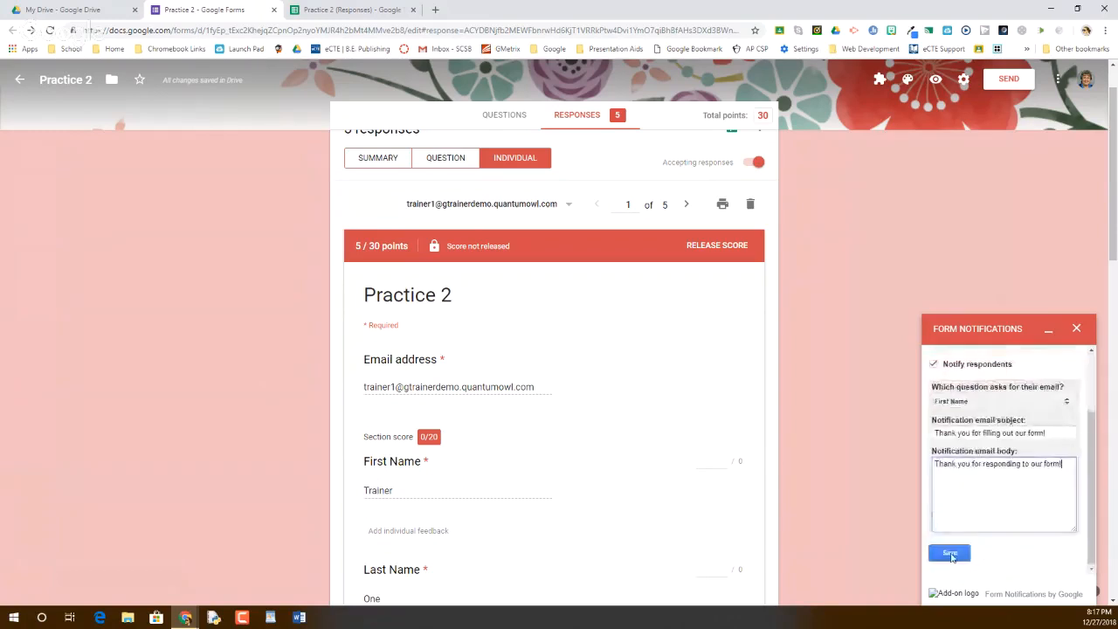
click(950, 552)
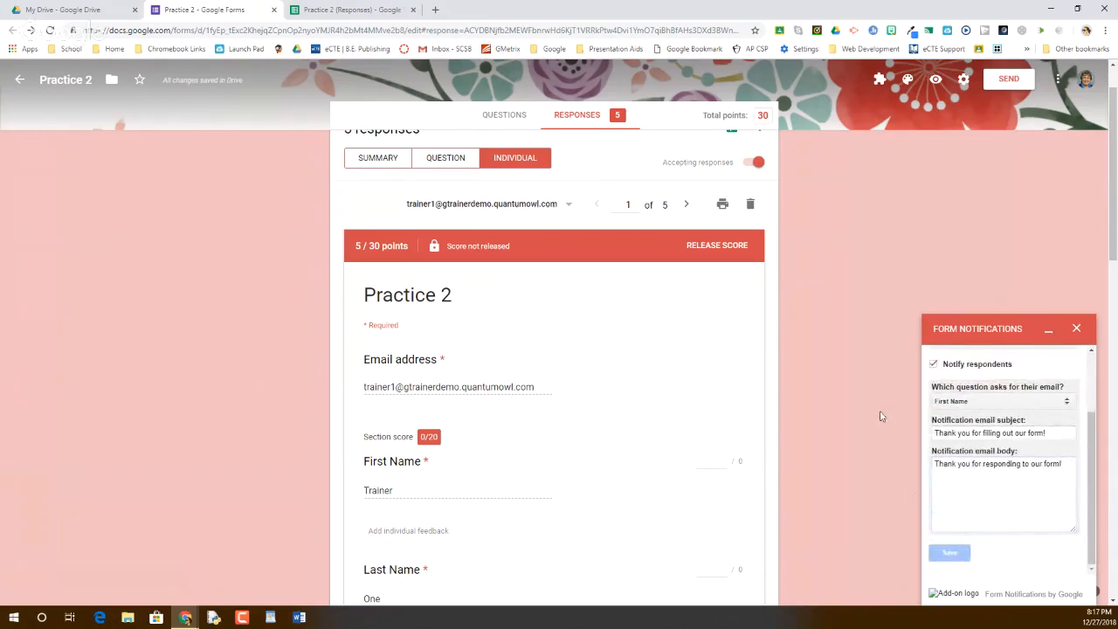
scroll(971, 403, up, 1)
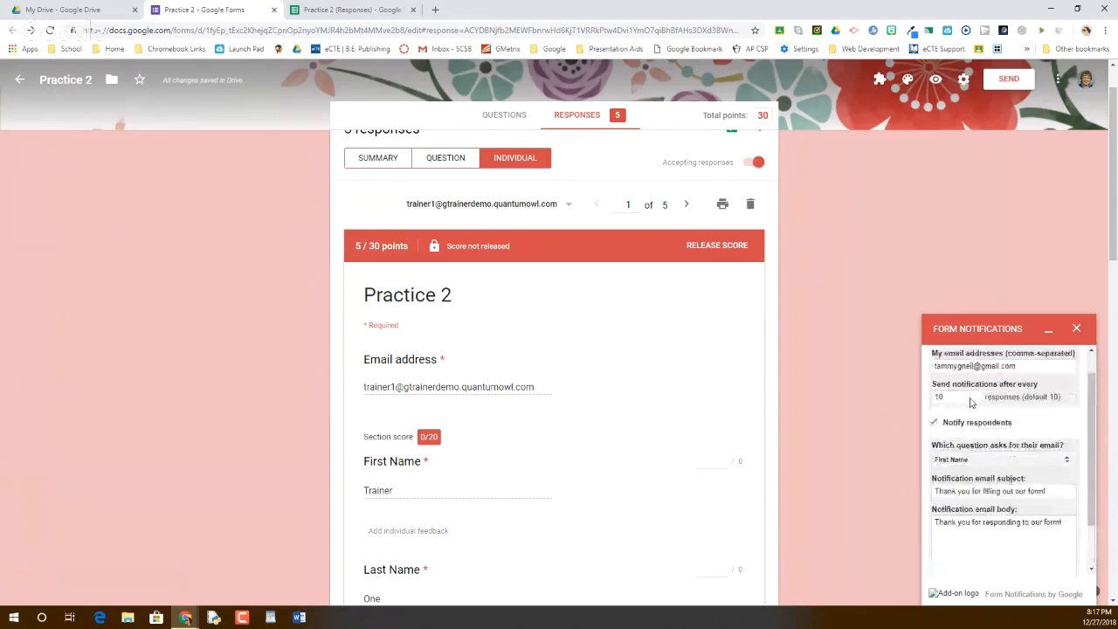
Lower notifications from every 10 responses to every 1, then close the Form Notifications panel
click(976, 428)
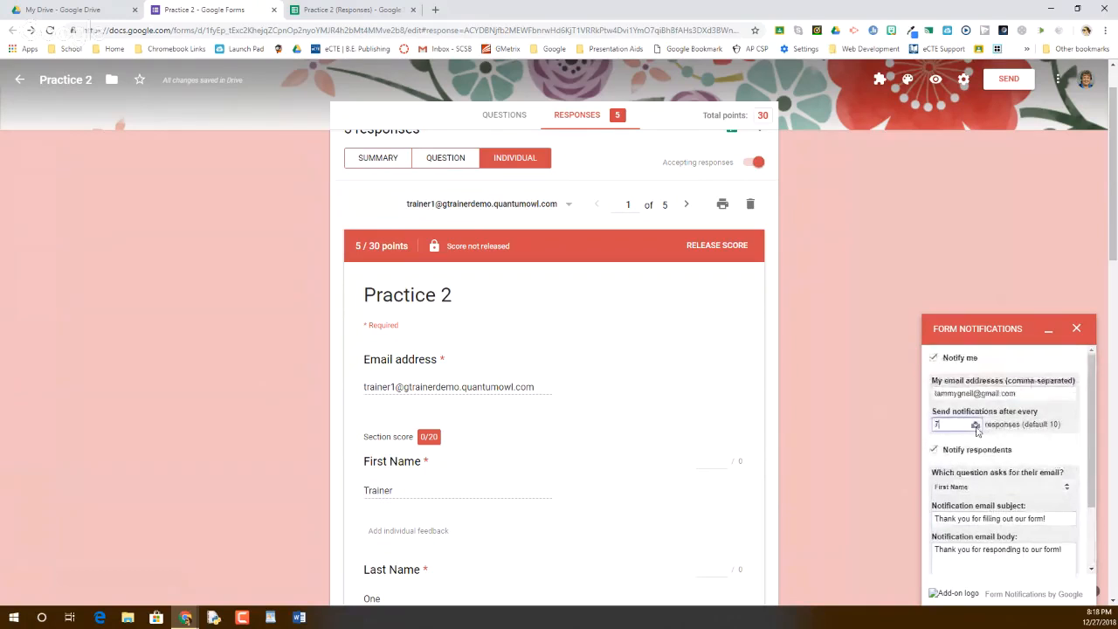
click(976, 427)
scroll(945, 424, down, 2)
scroll(945, 429, up, 2)
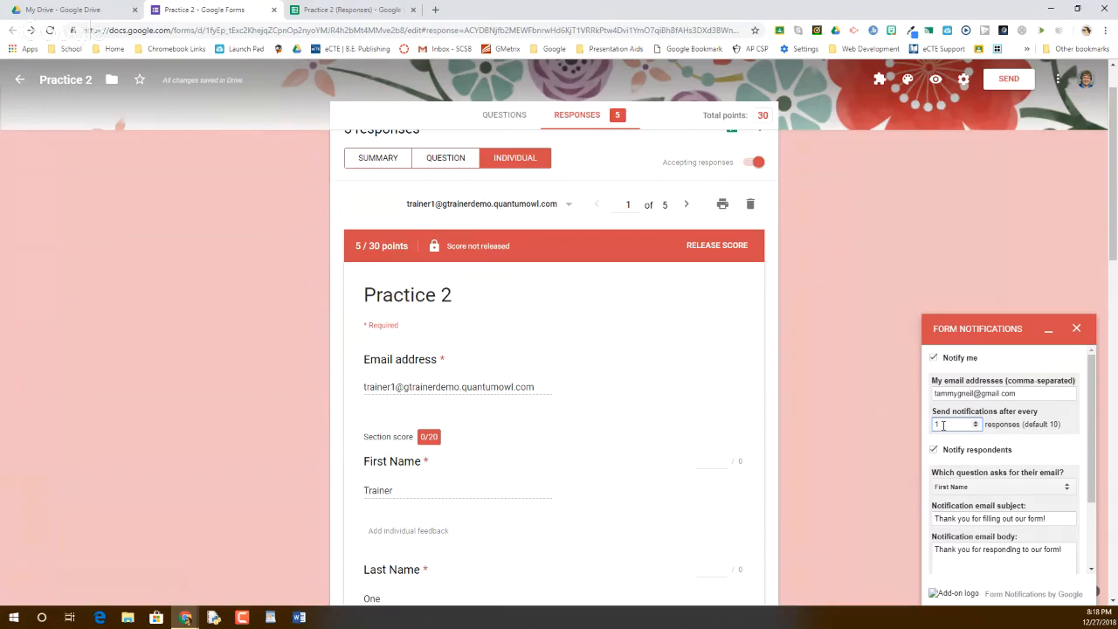
click(1079, 331)
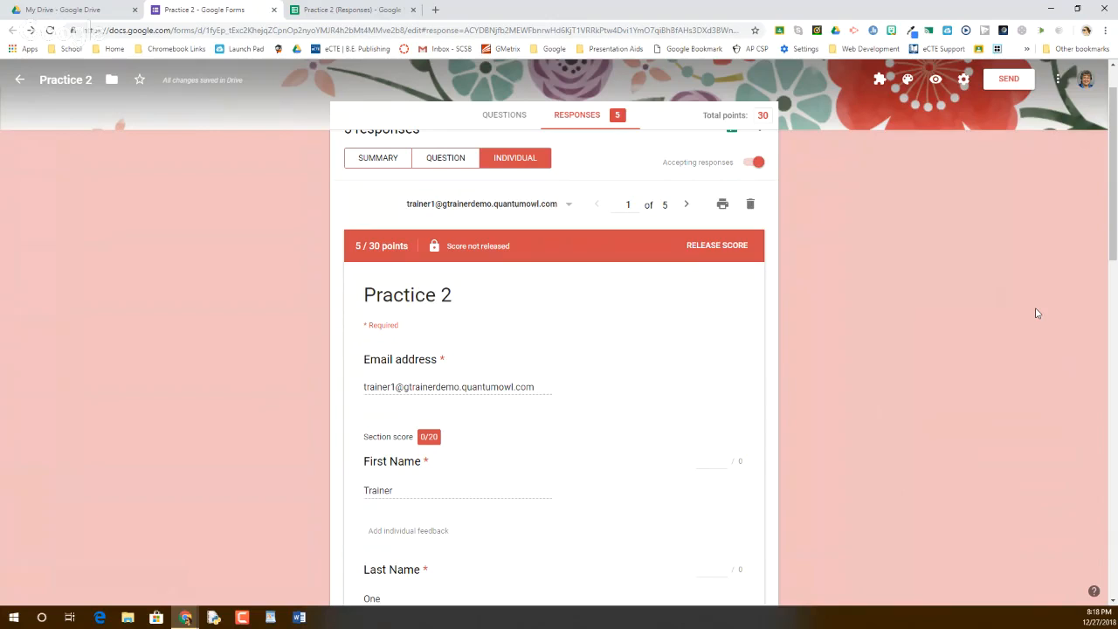
Launch the Form Publisher add-on from the Add-ons menu and start its setup
click(879, 80)
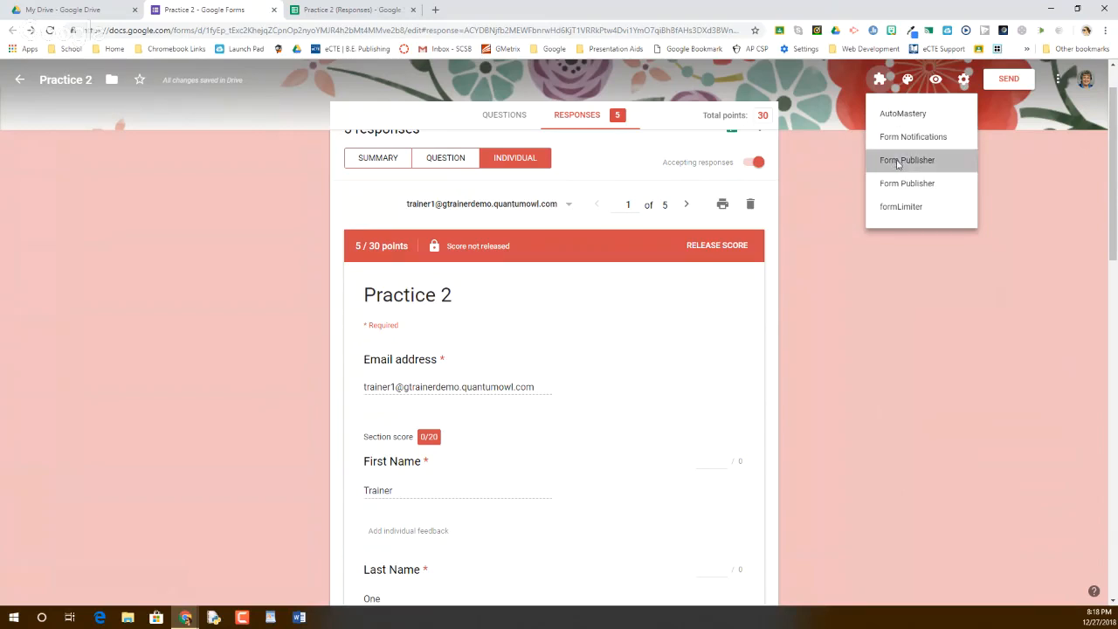
click(900, 161)
click(525, 138)
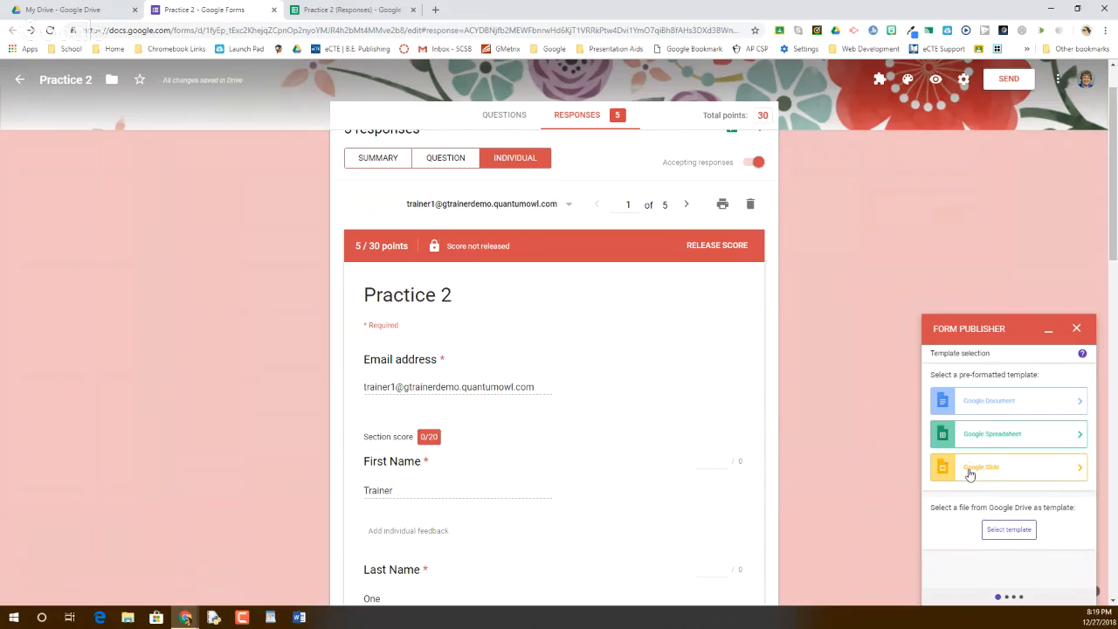
Pick a Google Document template, loading 'Form Publisher Template' with its detected markers
click(974, 401)
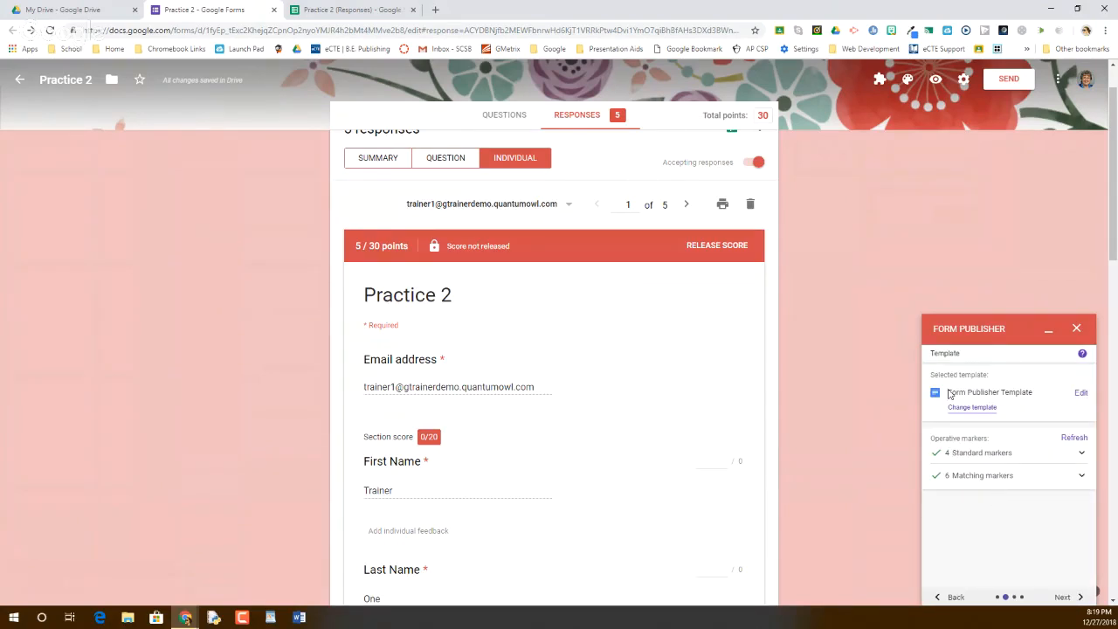
Add a 'Date:' label before the <<Today>> marker in the Form Publisher Template doc
click(1082, 393)
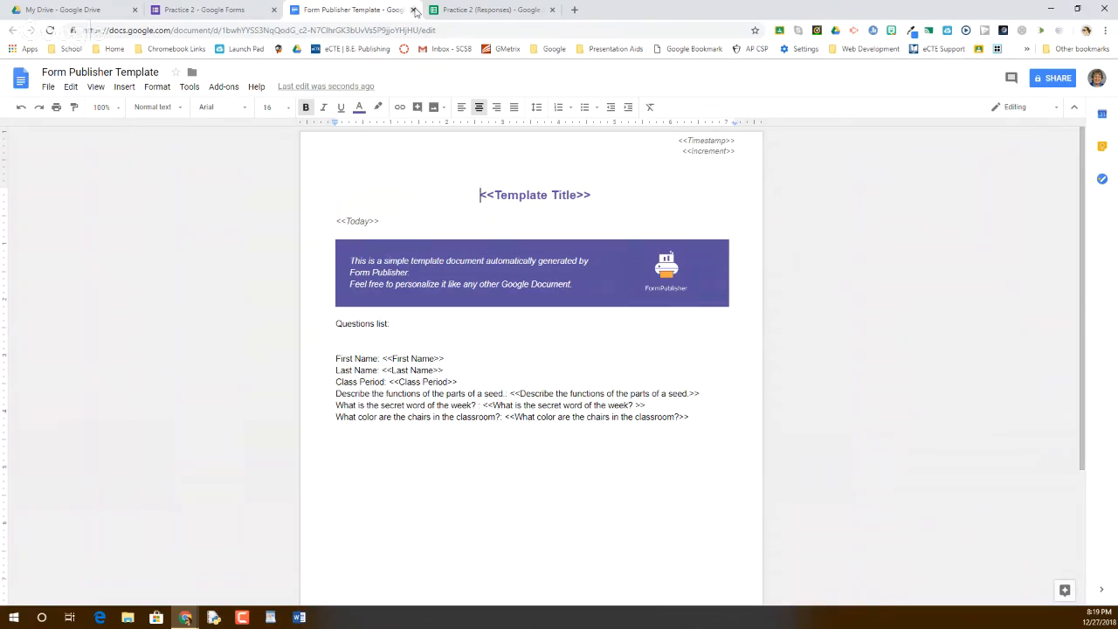
click(334, 222)
text(Date:)
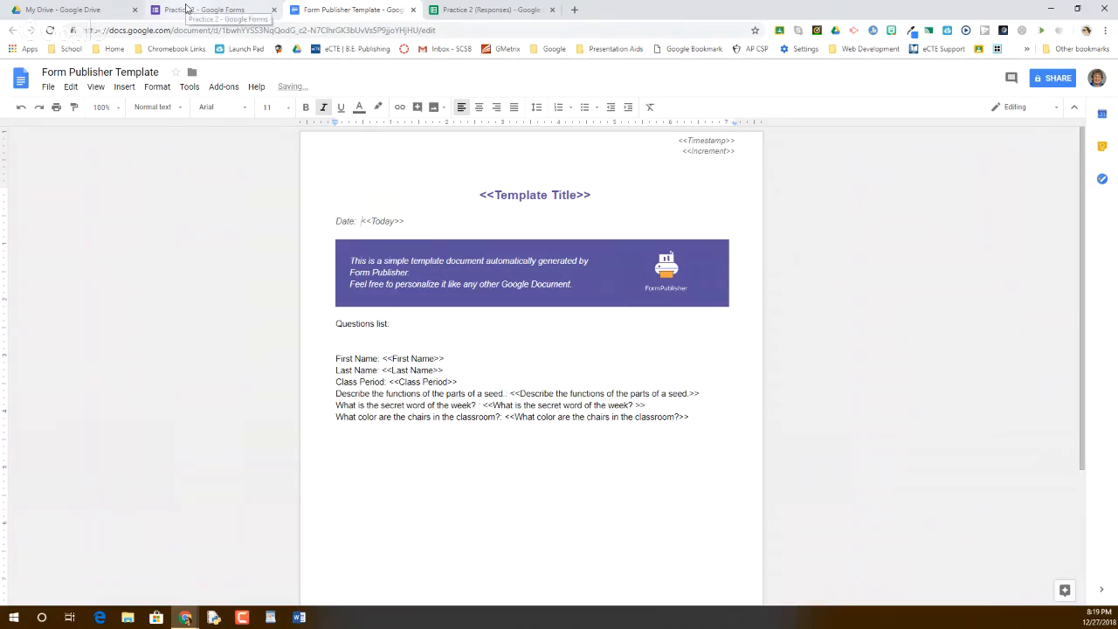
click(186, 9)
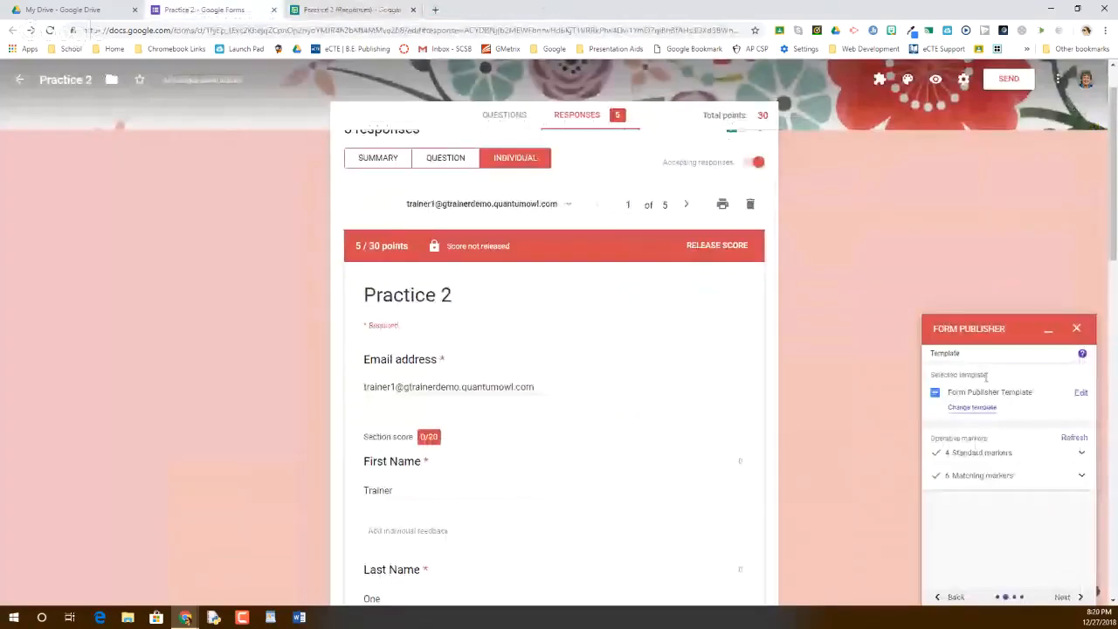
Review the detected standard markers and advance to the next Form Publisher step
click(1003, 456)
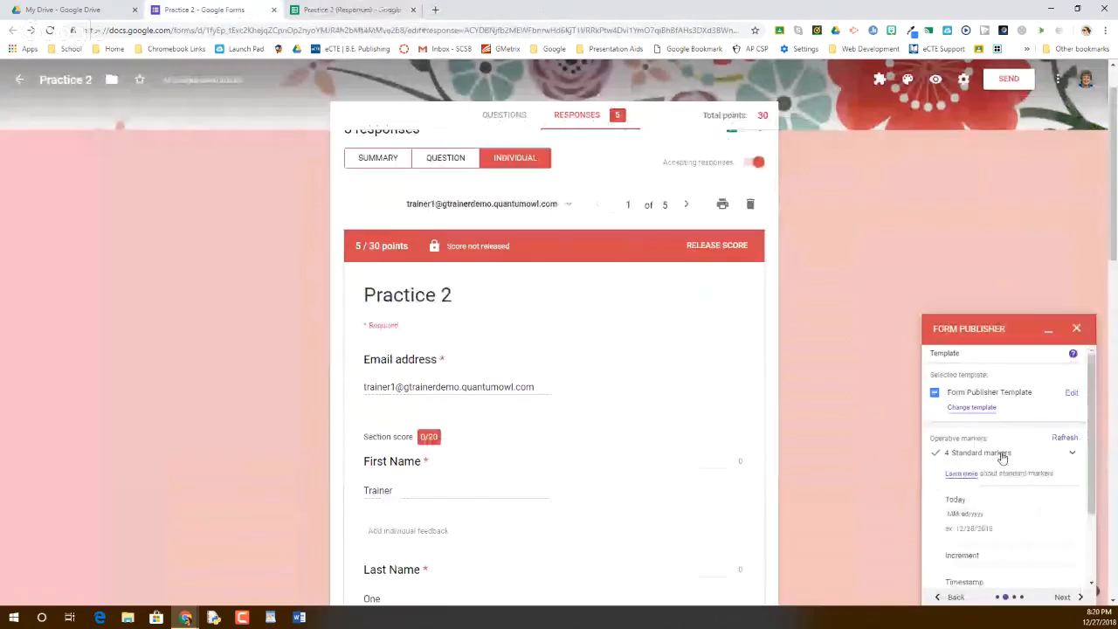
scroll(1002, 476, down, 2)
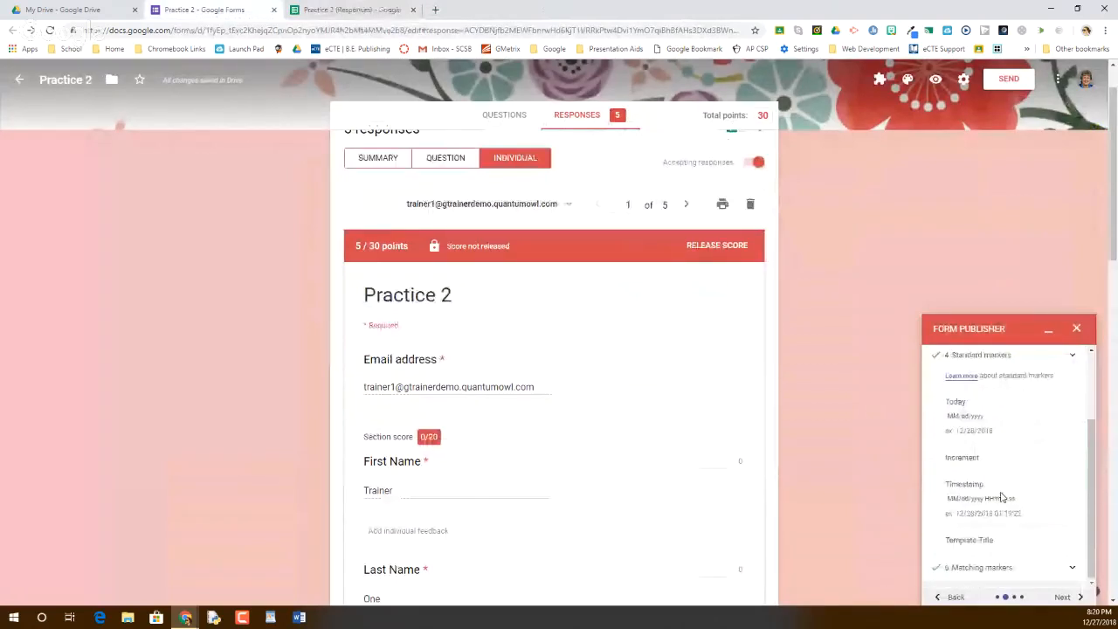
scroll(996, 480, up, 2)
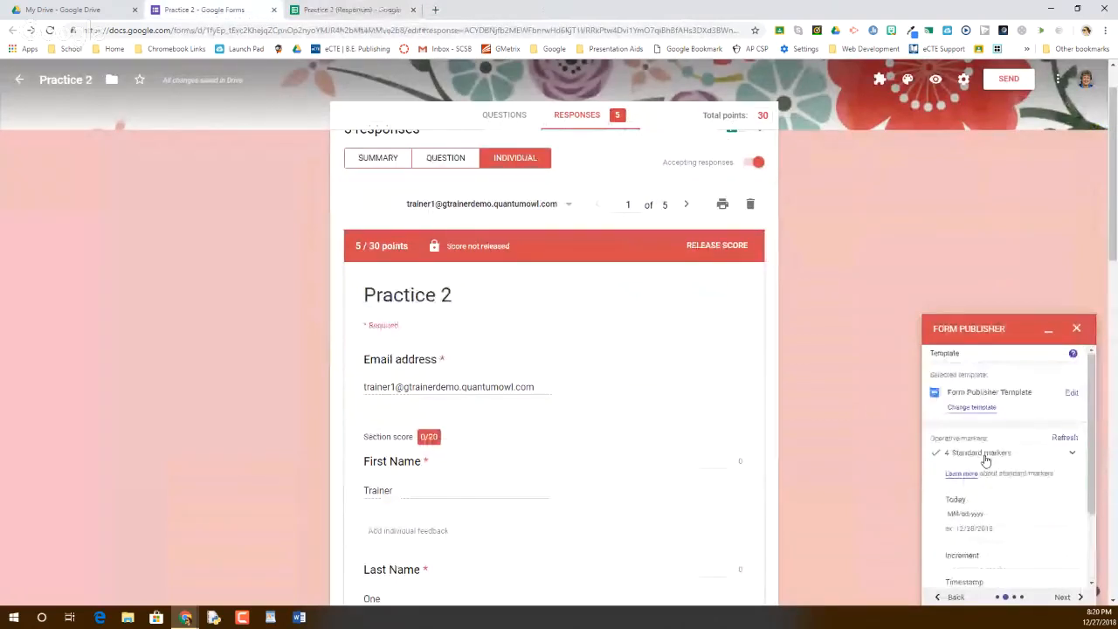
click(985, 456)
scroll(1011, 485, down, 3)
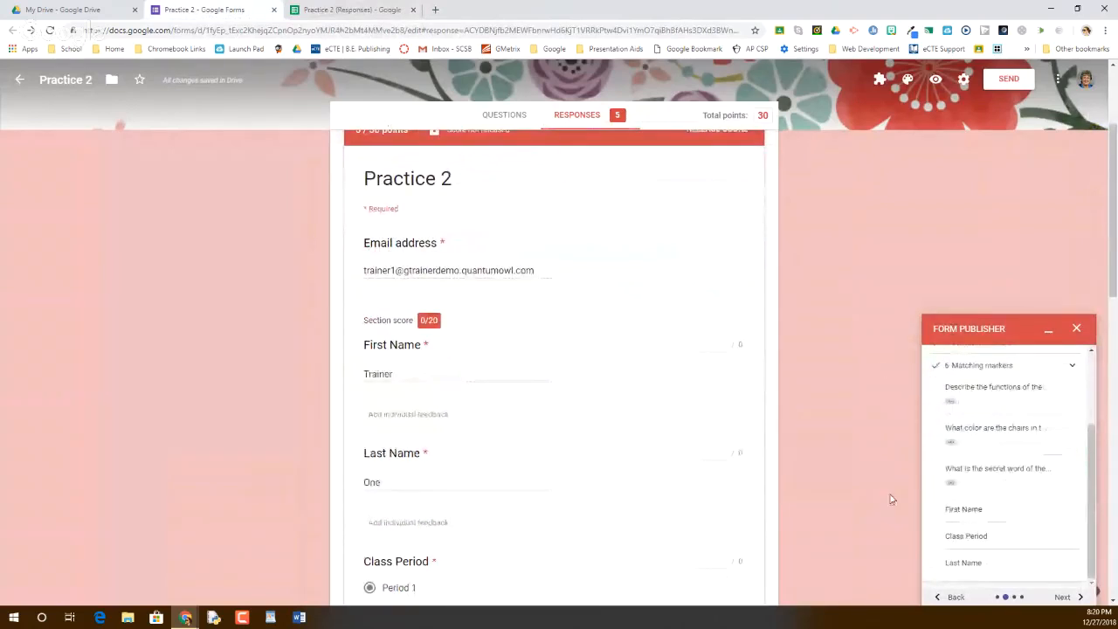
click(1062, 598)
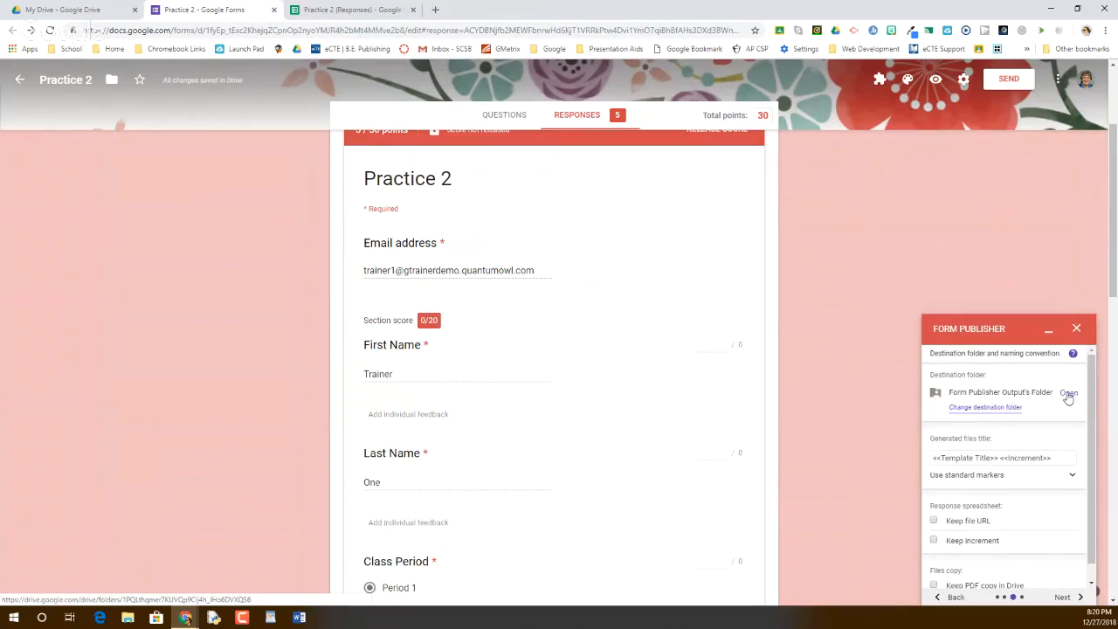
Check the Drive output folder, then enable Keep PDF copy in Drive and continue
click(1068, 394)
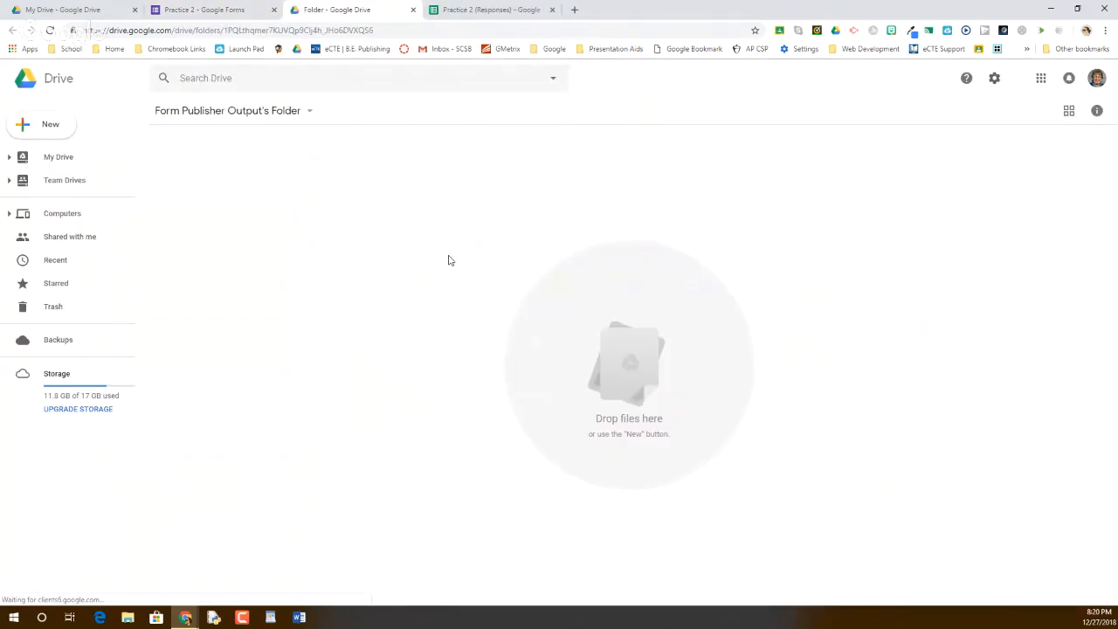
click(210, 12)
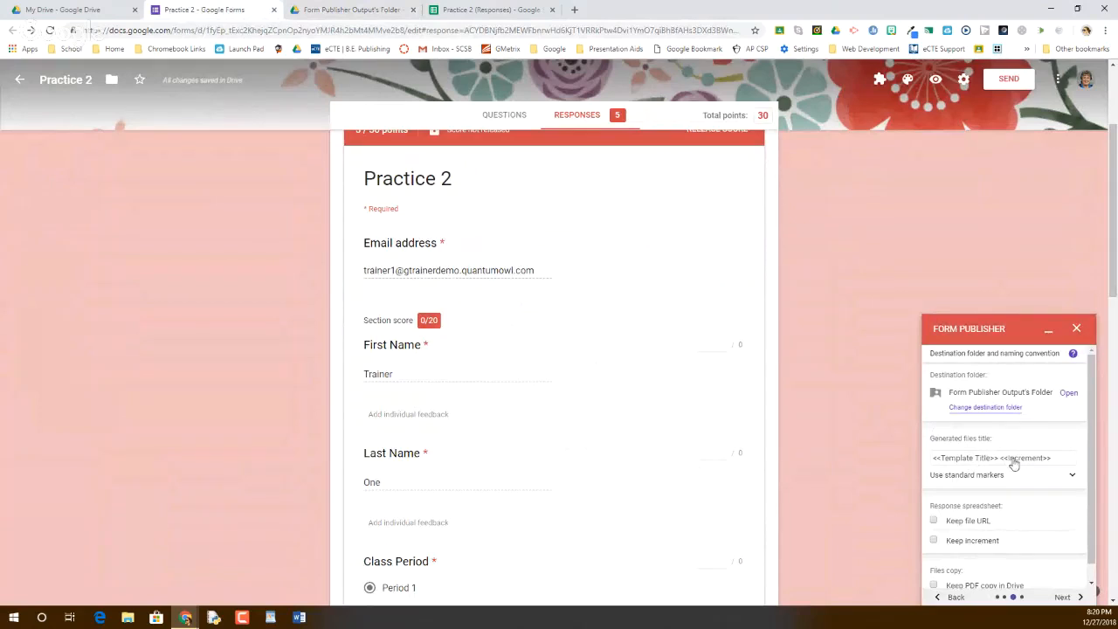
scroll(963, 526, down, 1)
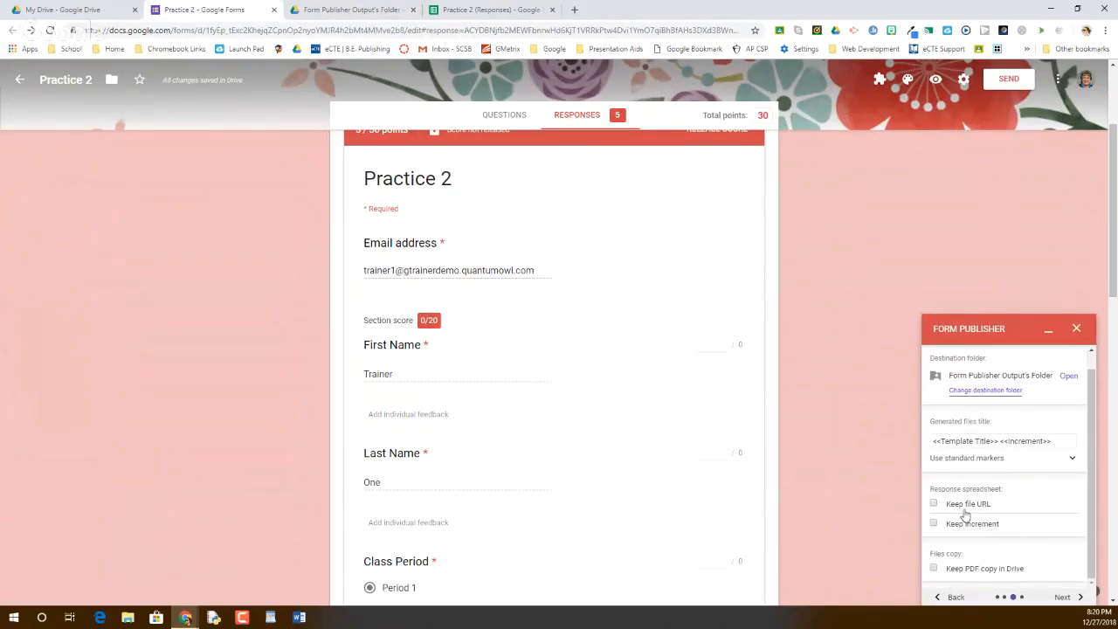
scroll(951, 551, down, 2)
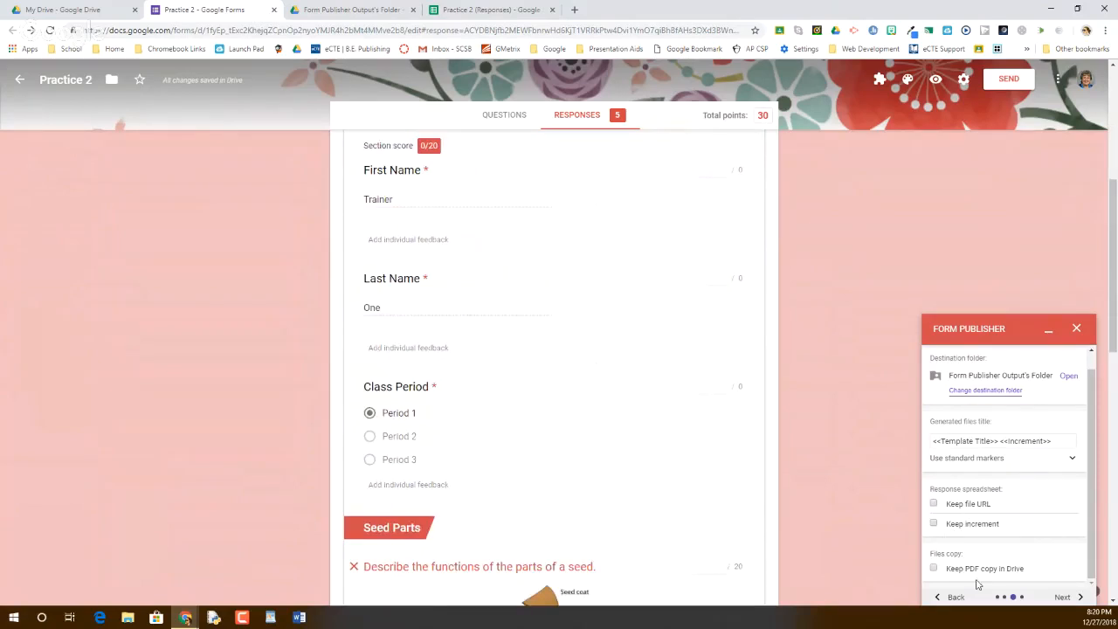
click(933, 569)
click(1069, 598)
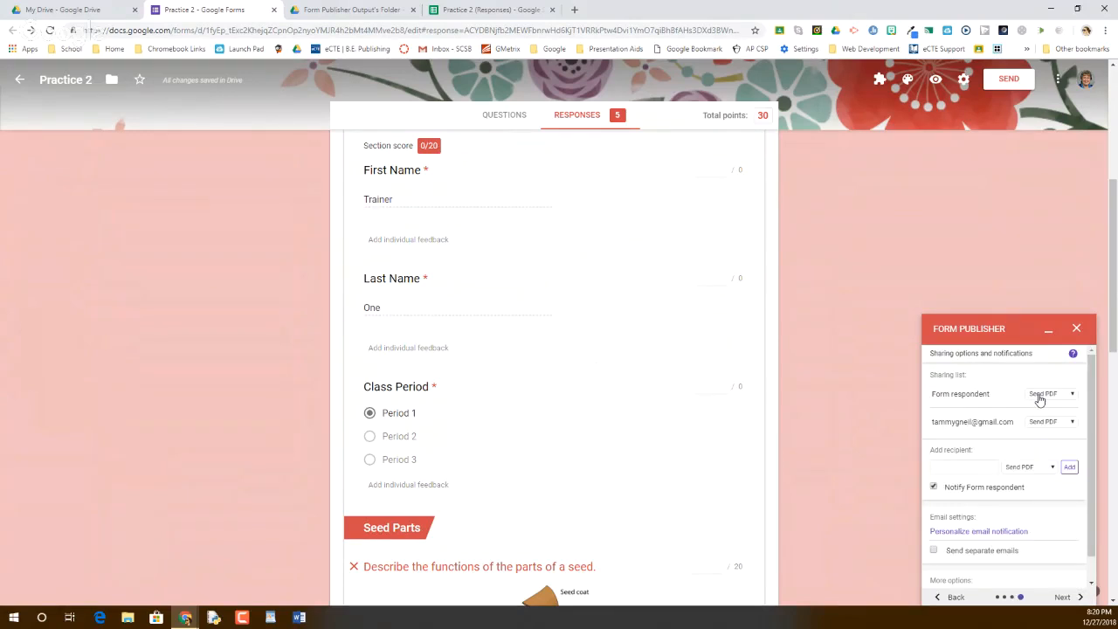
Keep sending the PDF to respondents, complete the sharing settings, and open the live form
click(1039, 398)
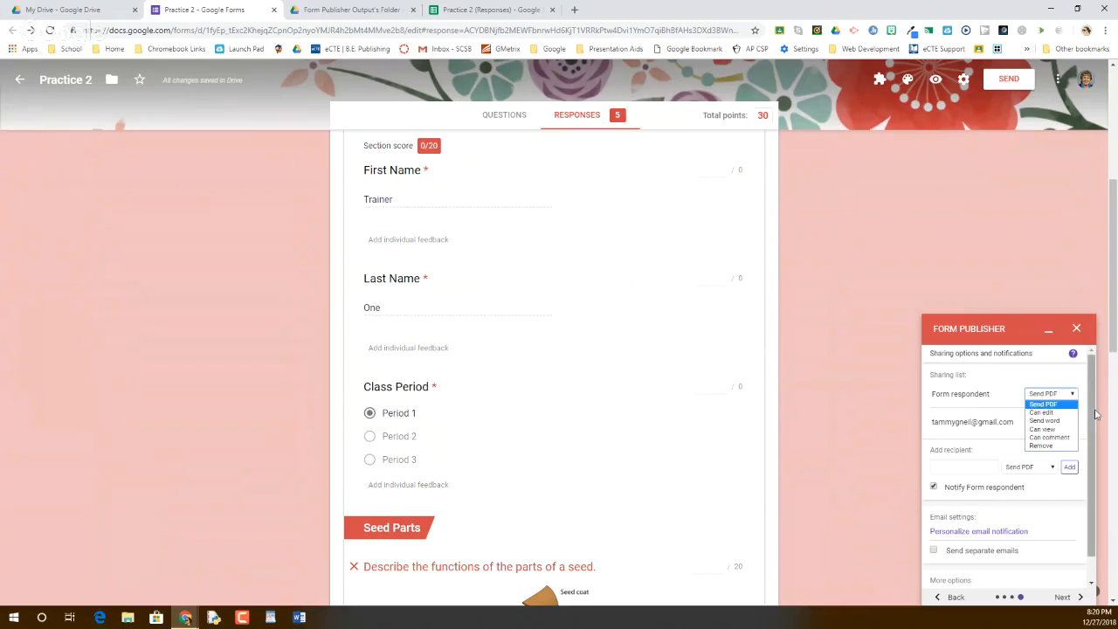
click(1055, 447)
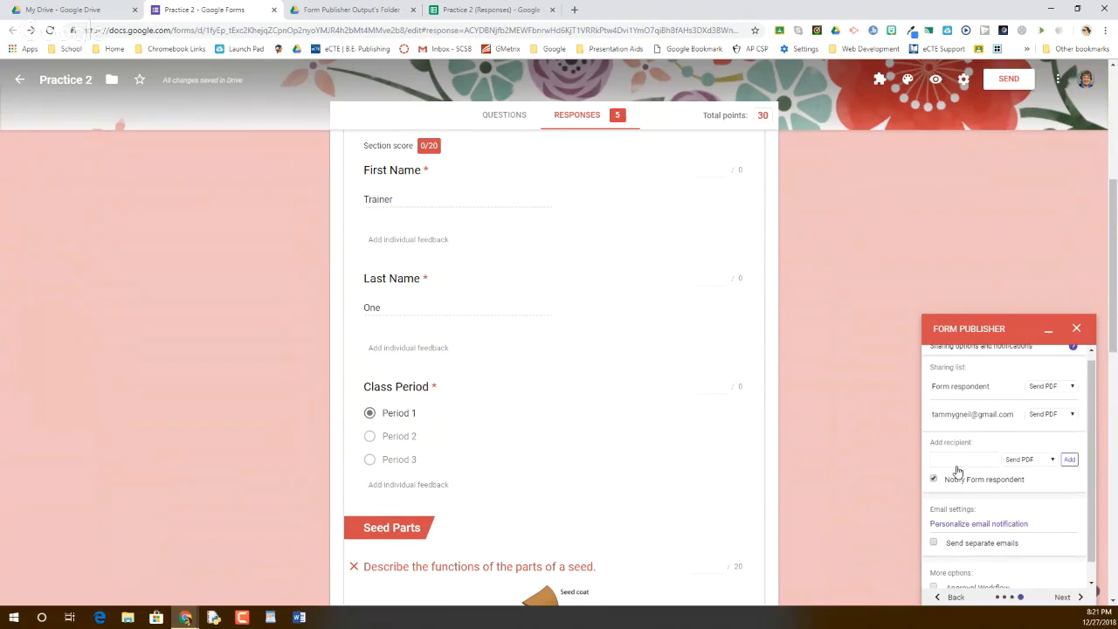
scroll(957, 472, down, 1)
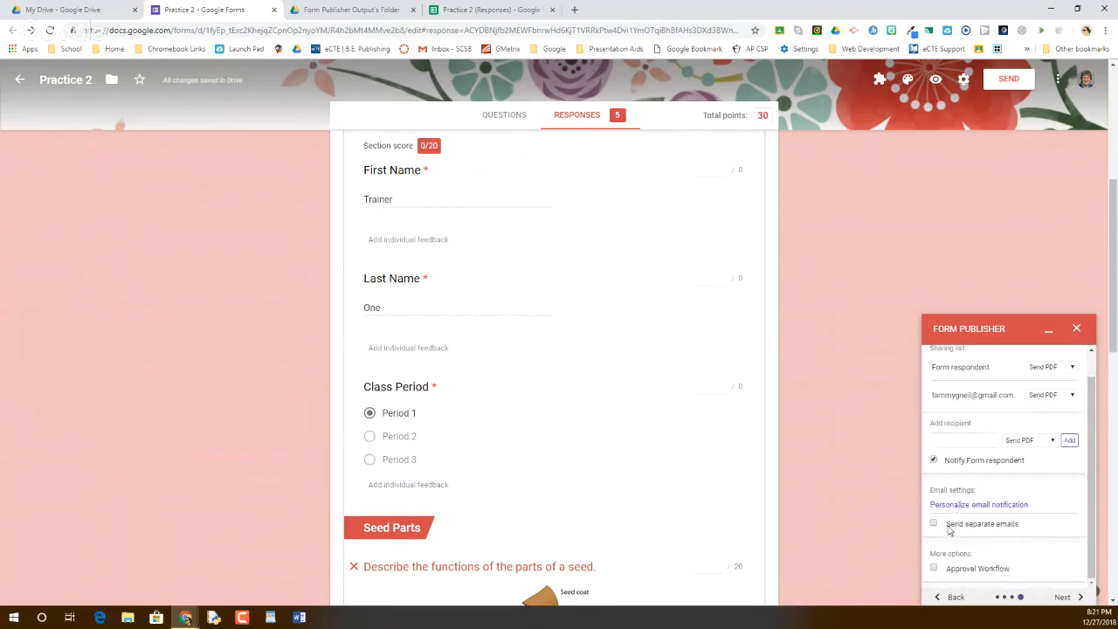
click(1064, 599)
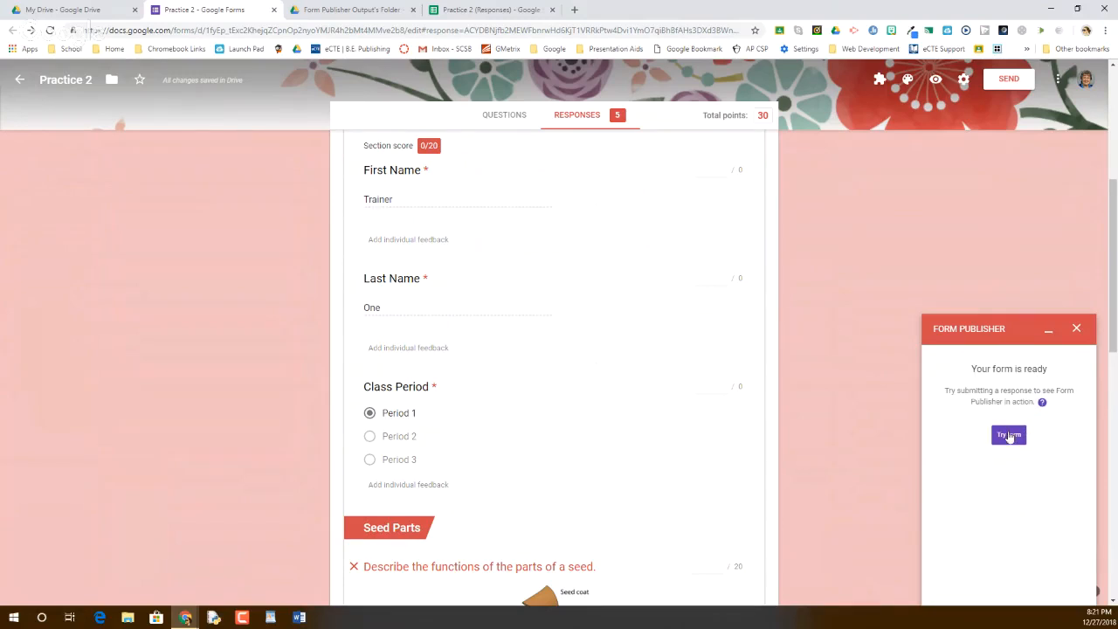
click(1011, 436)
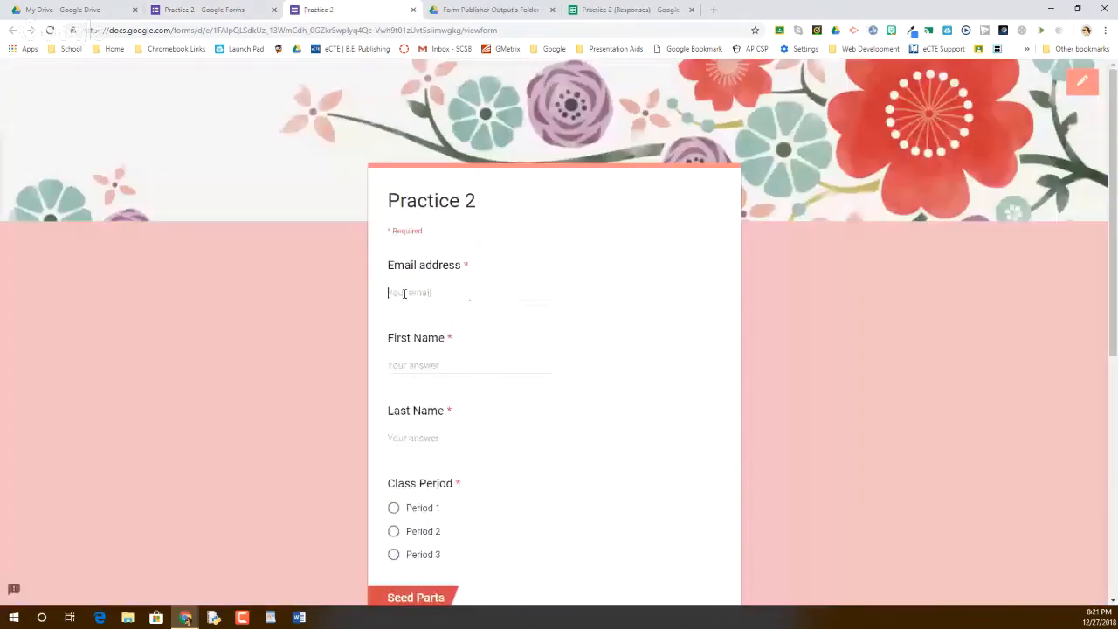
Enter the respondent's e-mail address, first name and last name in the quiz
click(397, 293)
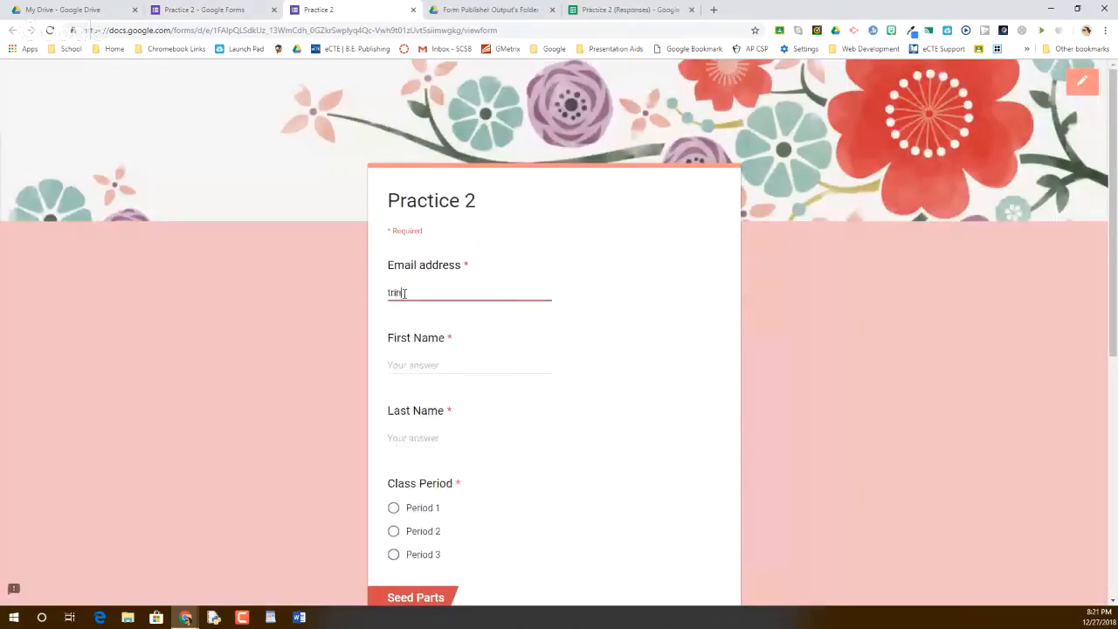
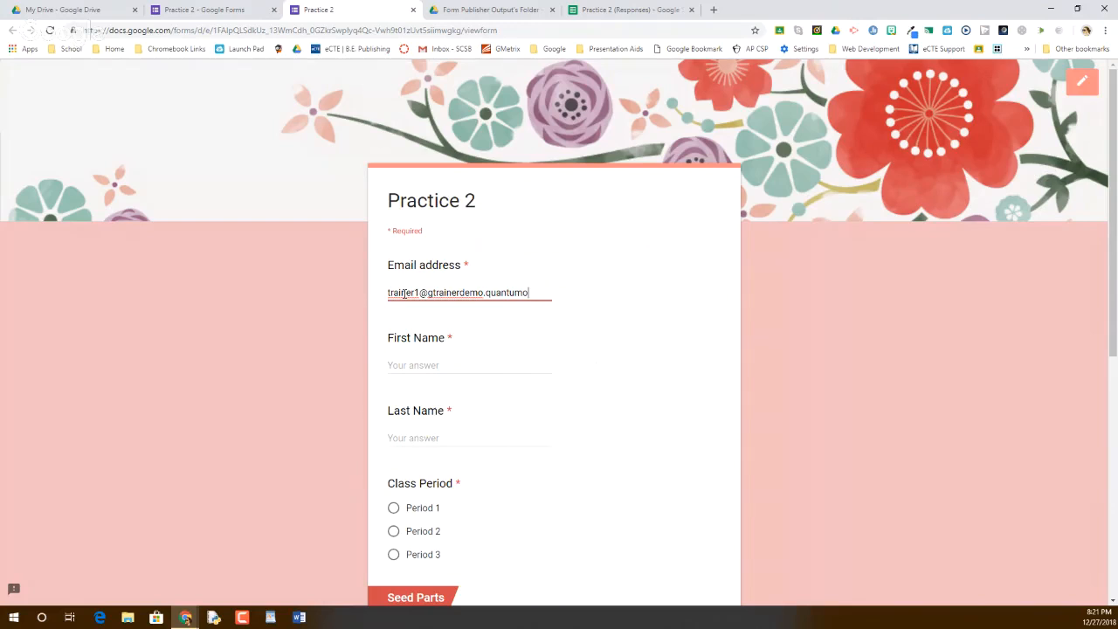
key(Tab)
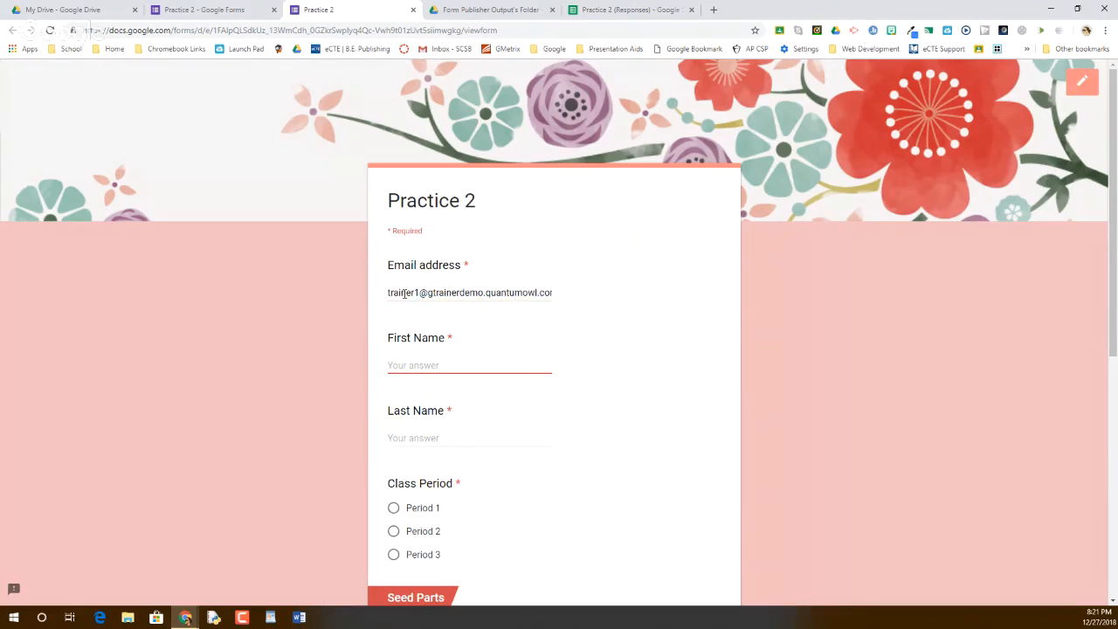
text(Trainer)
key(Tab)
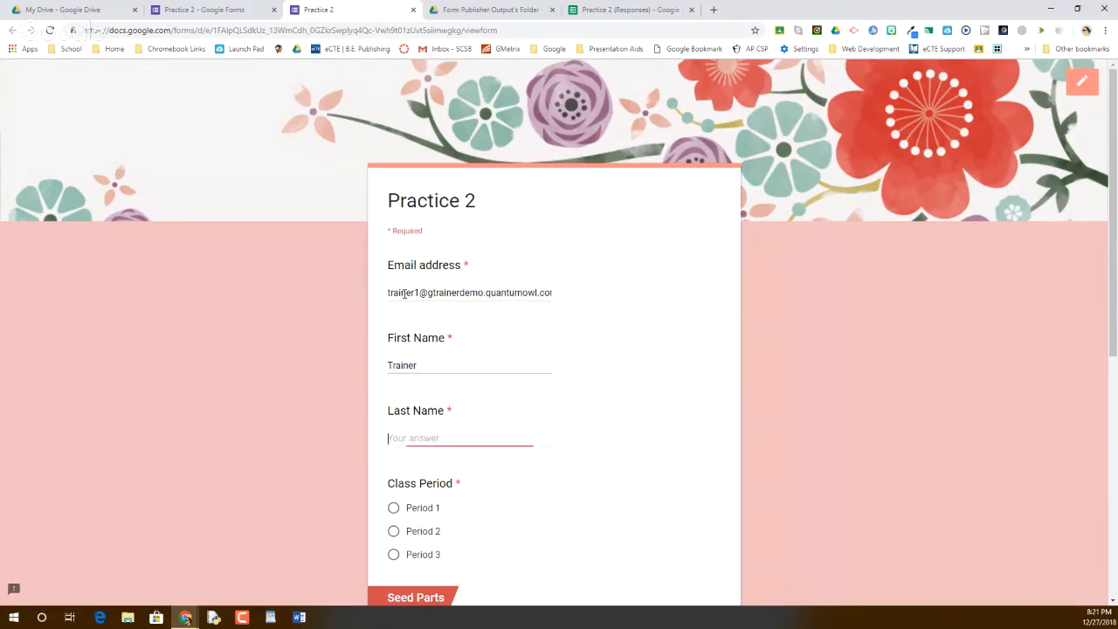
text(One)
Choose Period 1, answer 'Another seed?', give the secret word 'Jello', and submit
scroll(406, 296, down, 1)
click(420, 390)
scroll(419, 394, down, 4)
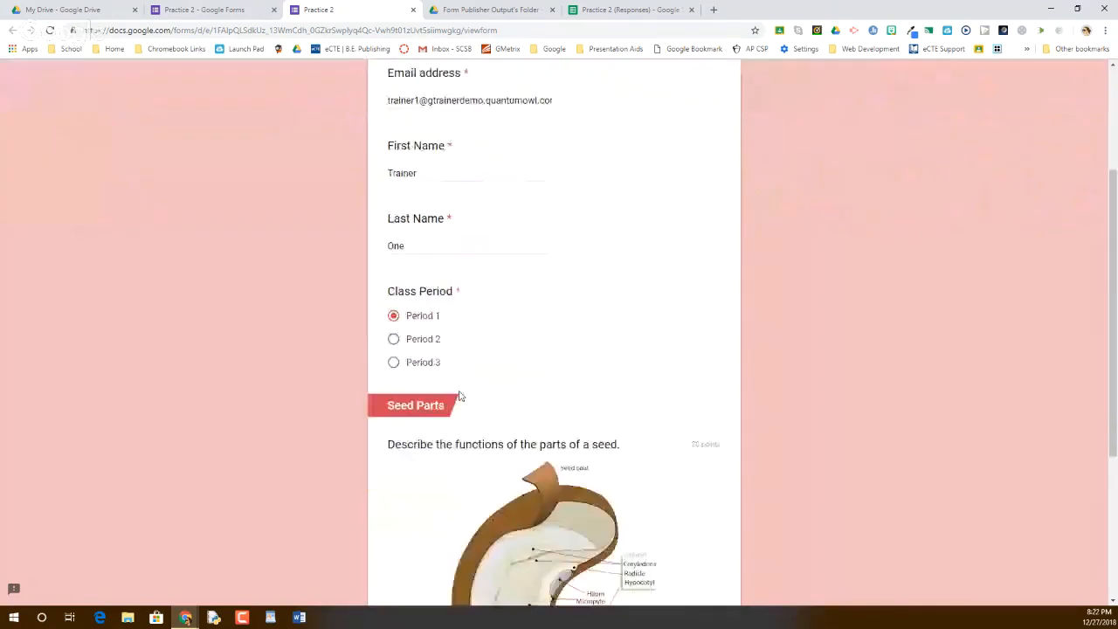
click(411, 417)
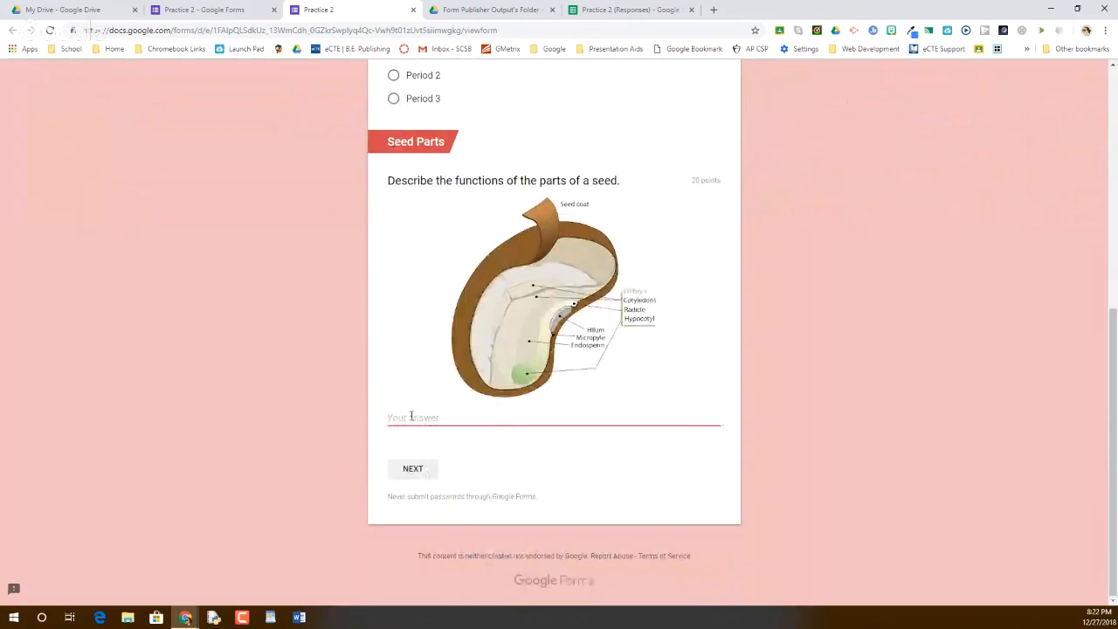
text(Another seed?)
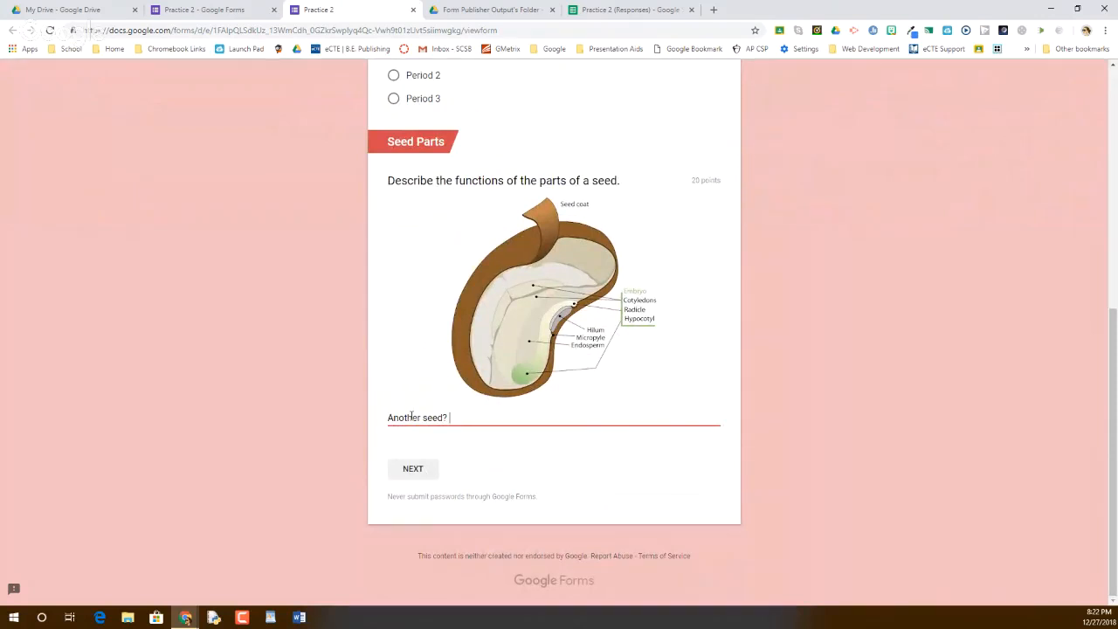
click(413, 472)
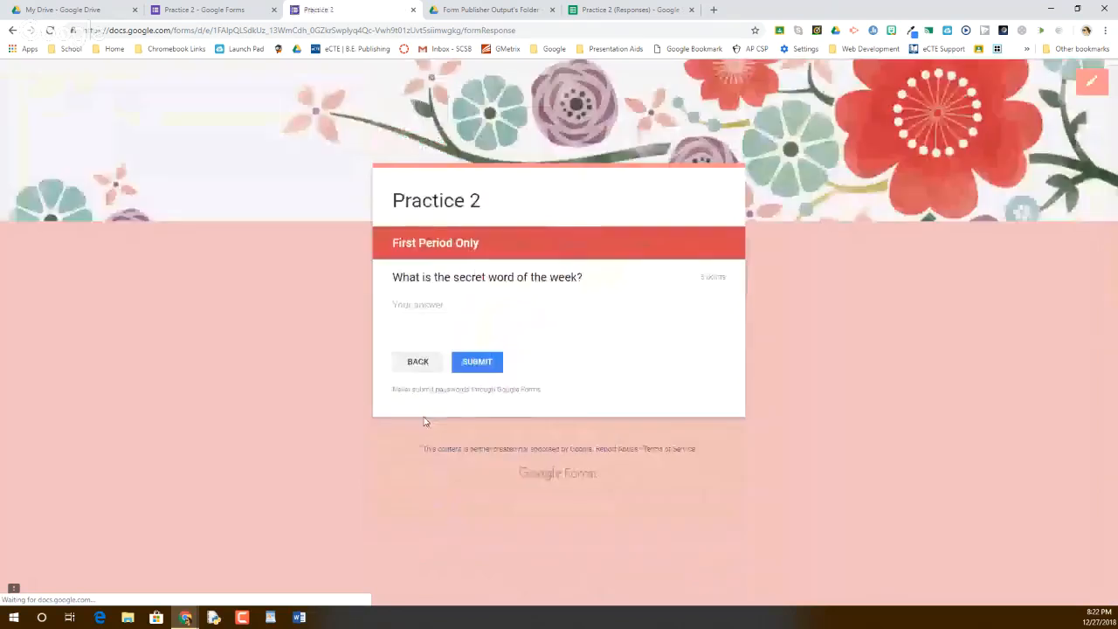
click(422, 304)
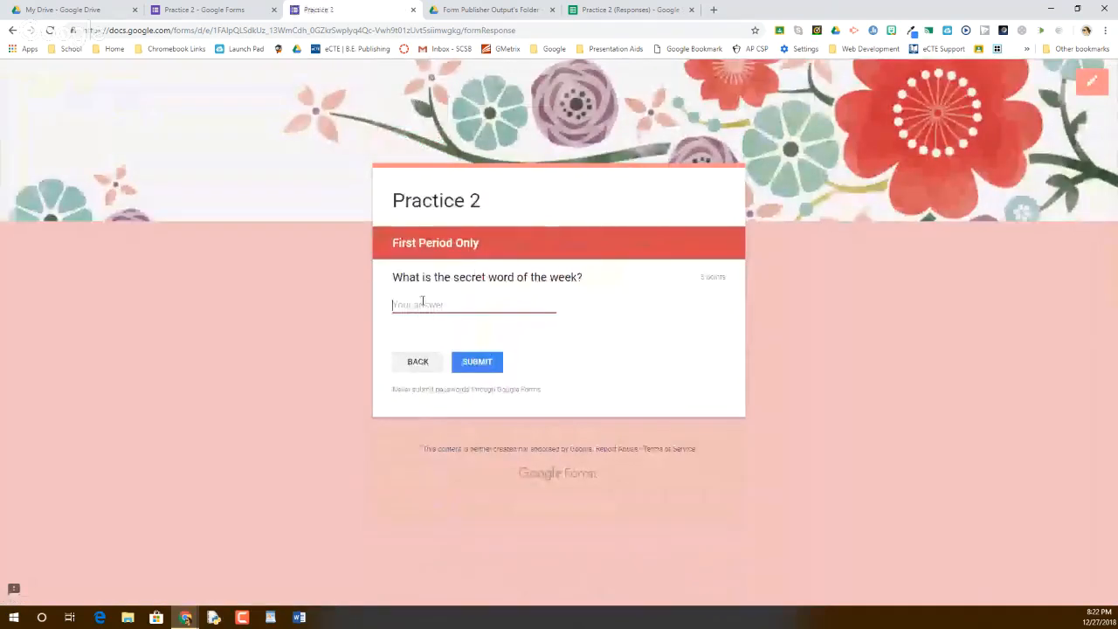
text(Jello)
click(478, 363)
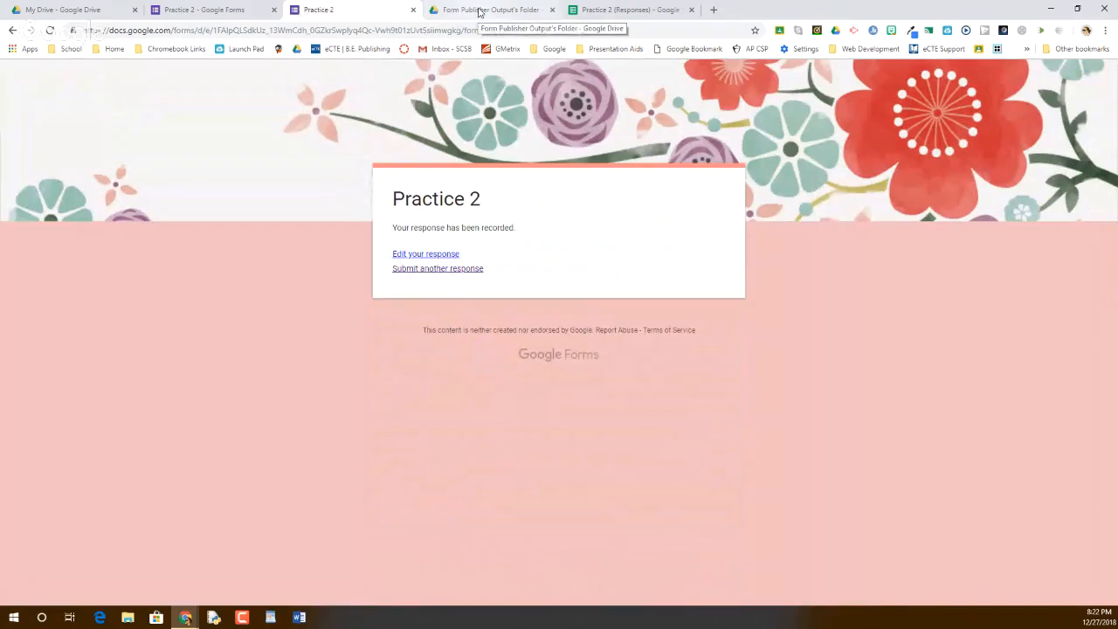
Open the generated Form Publisher Template 1 from the output folder, then return to the listing
click(479, 11)
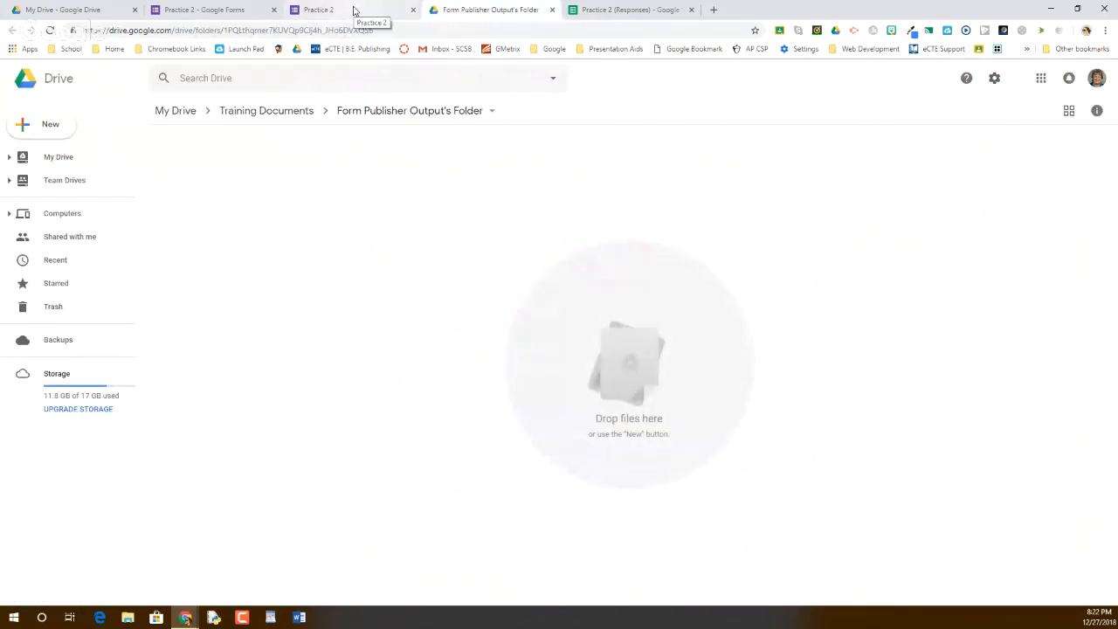
click(354, 11)
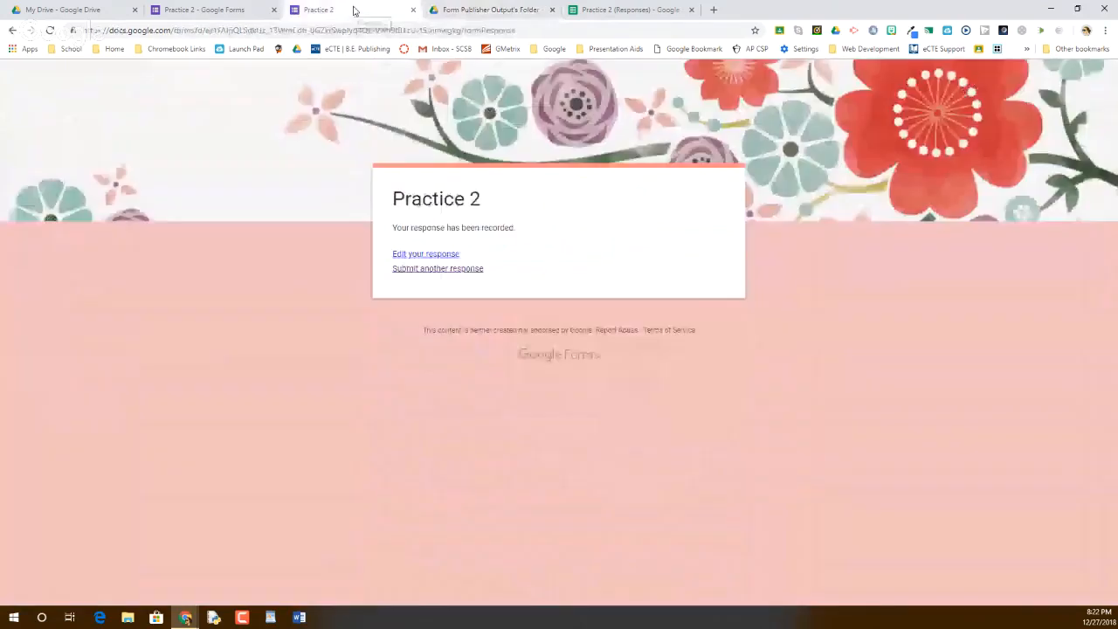
key(ctrl+Tab)
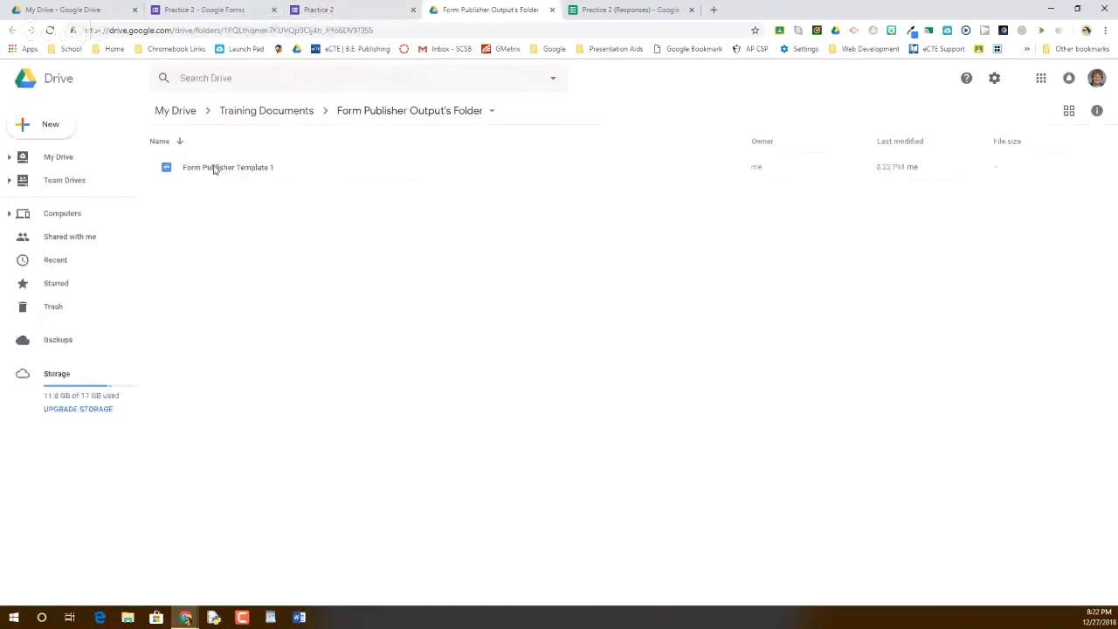
click(217, 170)
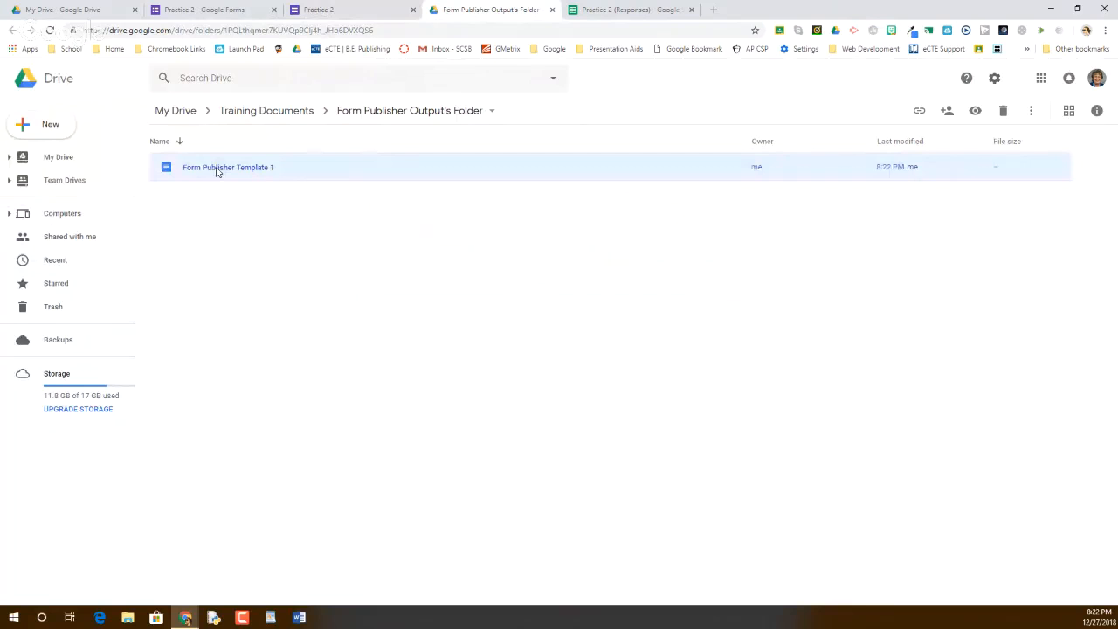
double_click(216, 170)
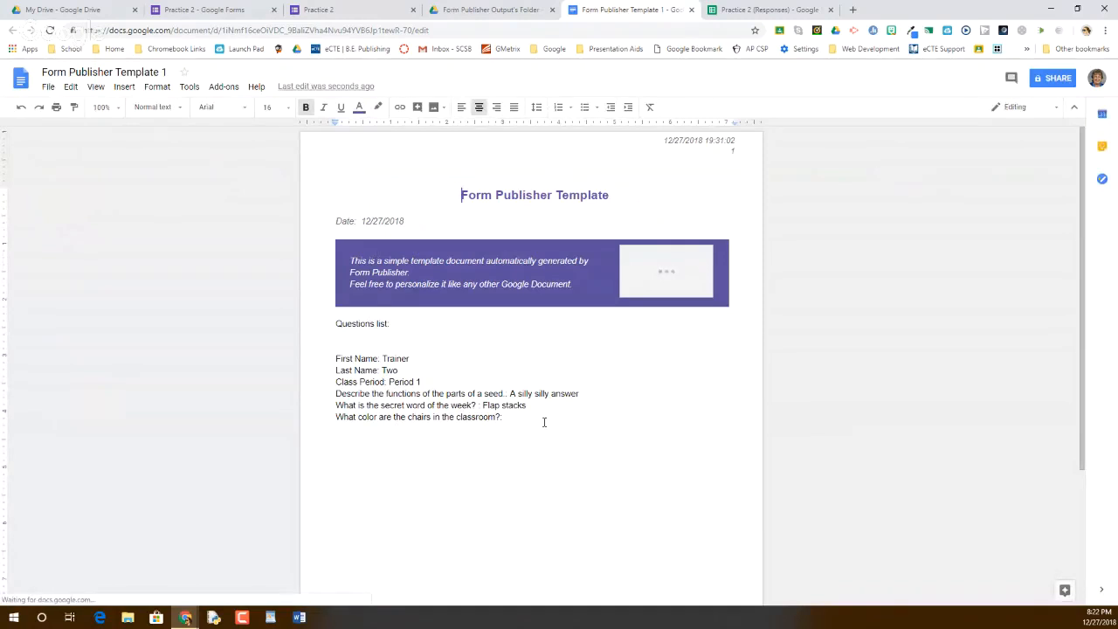
click(494, 10)
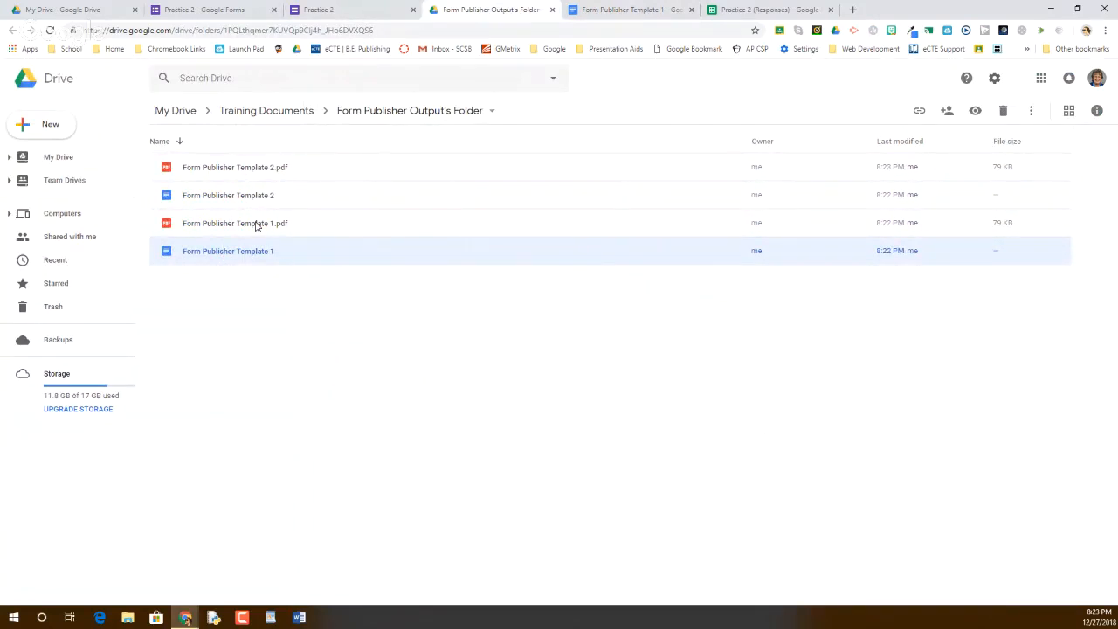
Check the sixth response row in Practice 2 (Responses) and the output folder, ending on the confirmation page
click(341, 9)
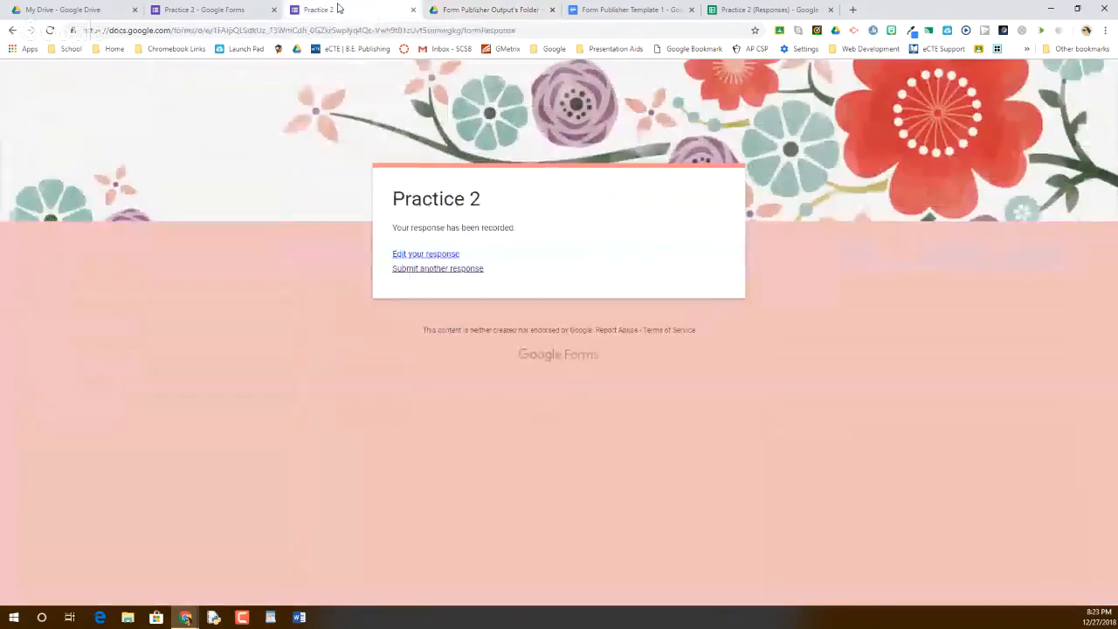
click(186, 7)
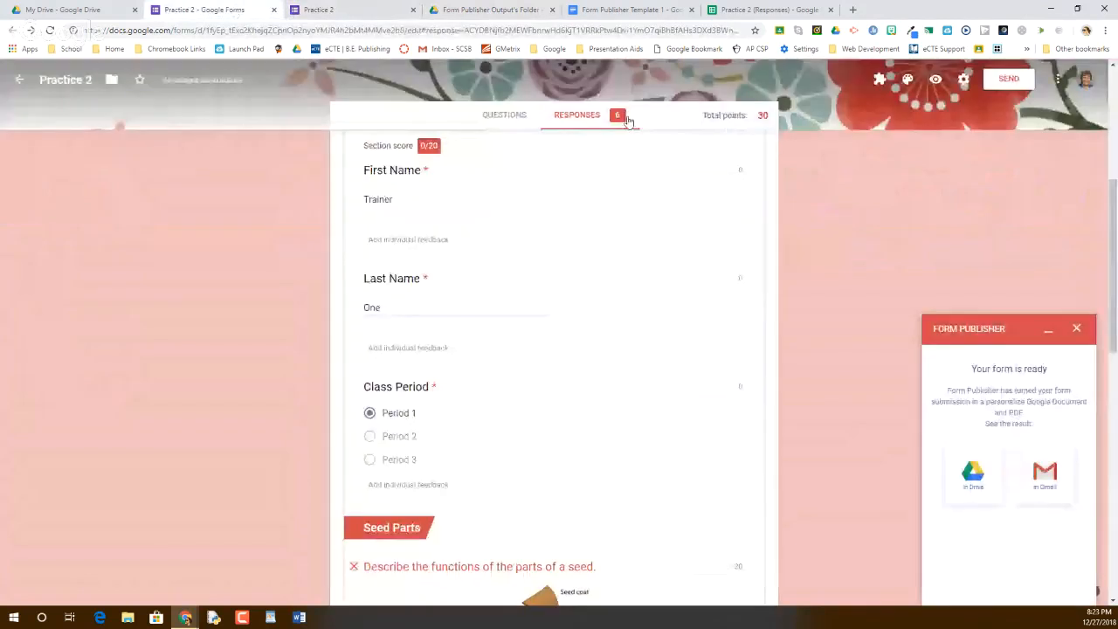
click(764, 7)
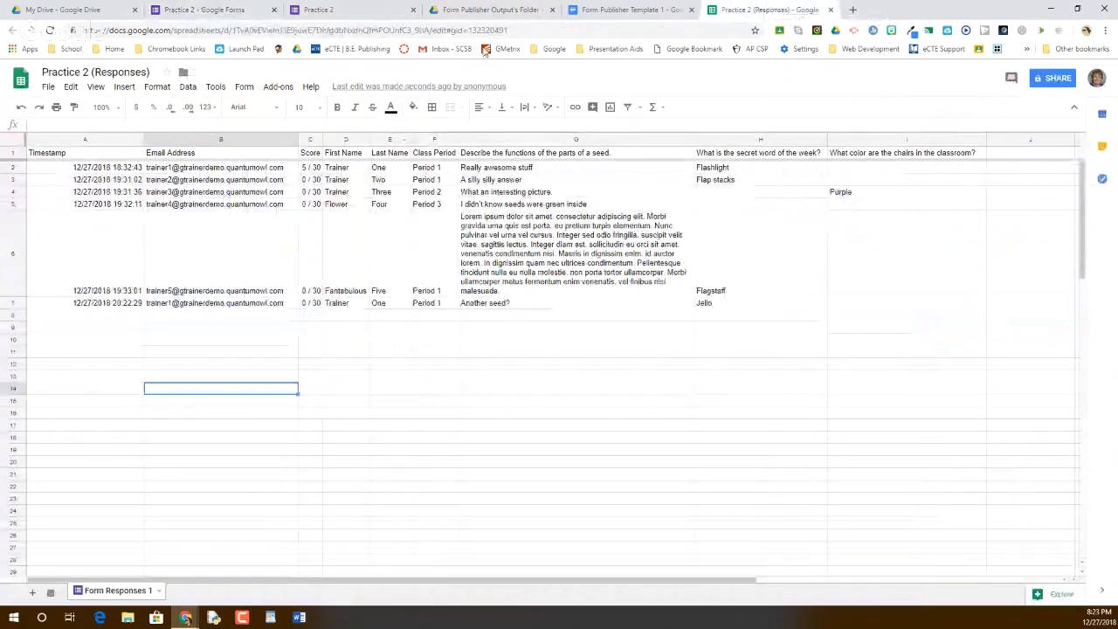
click(490, 10)
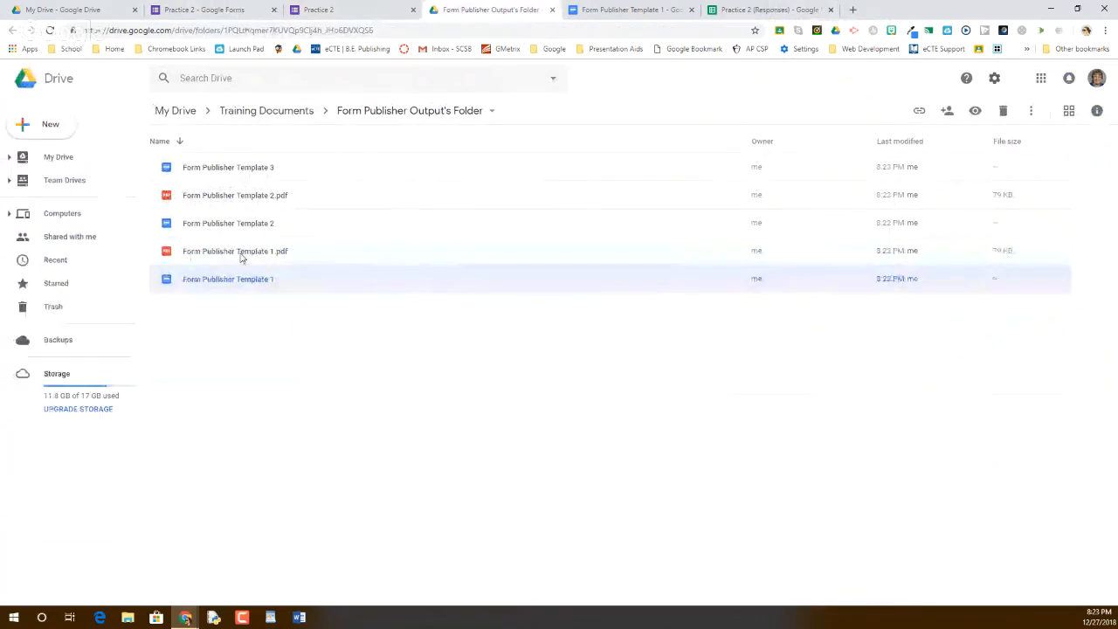
click(359, 6)
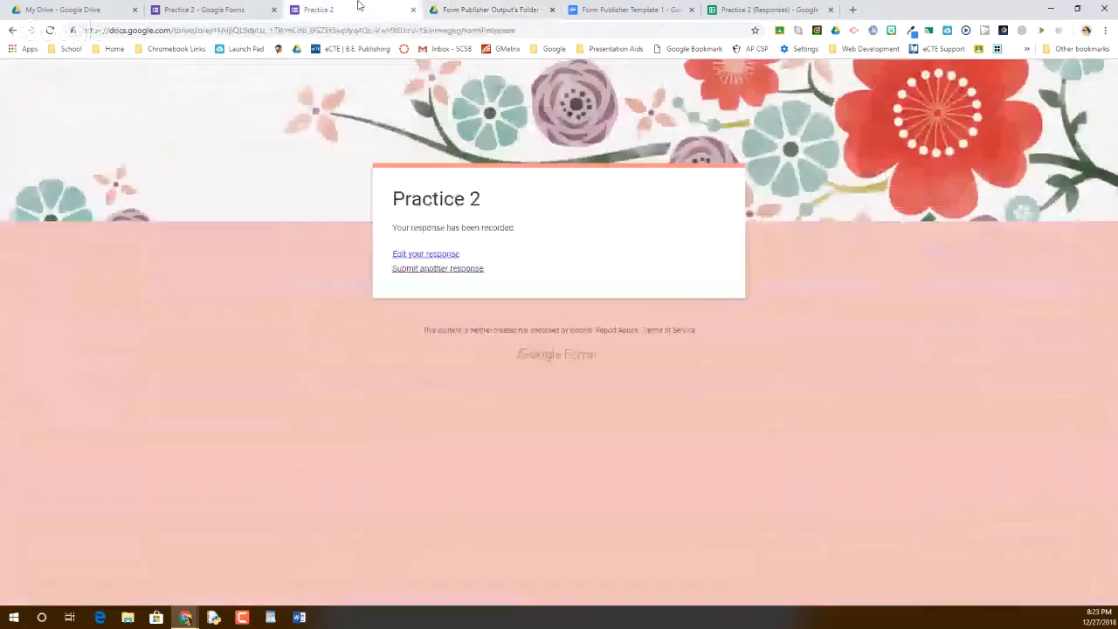
Open the Form Publisher Template 3 email with its attached PDF in Gmail, then return to the form
click(230, 7)
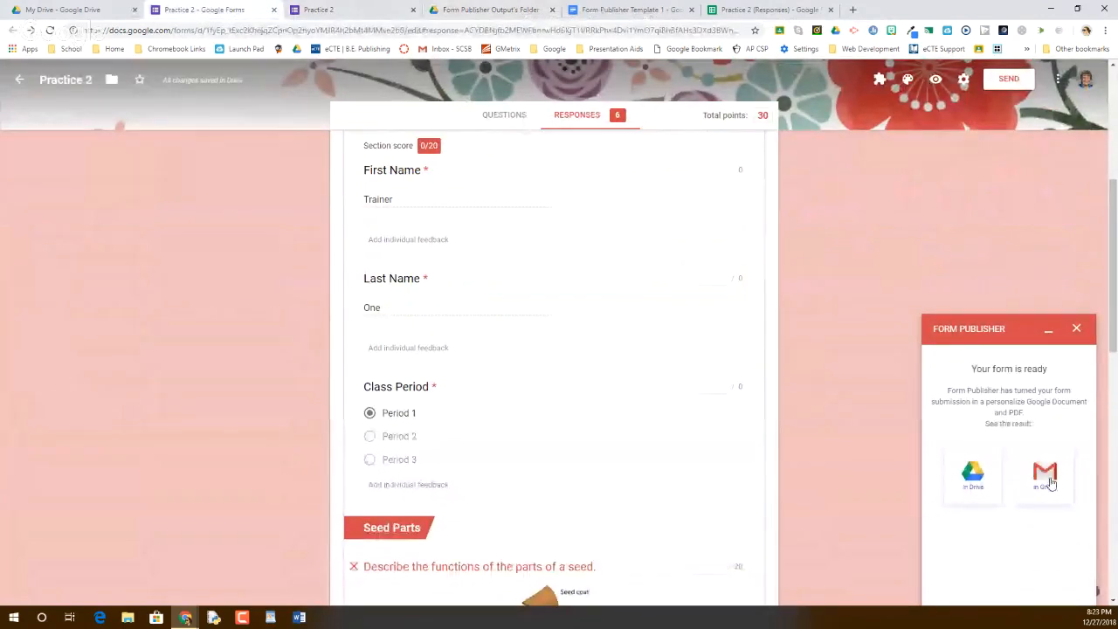
click(1048, 480)
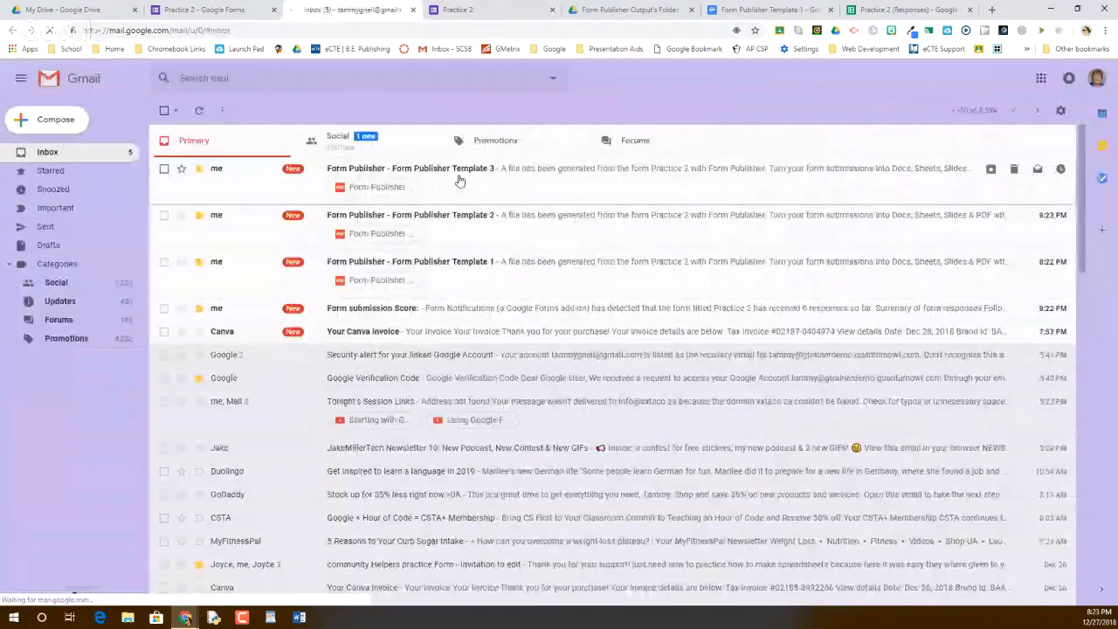
click(458, 180)
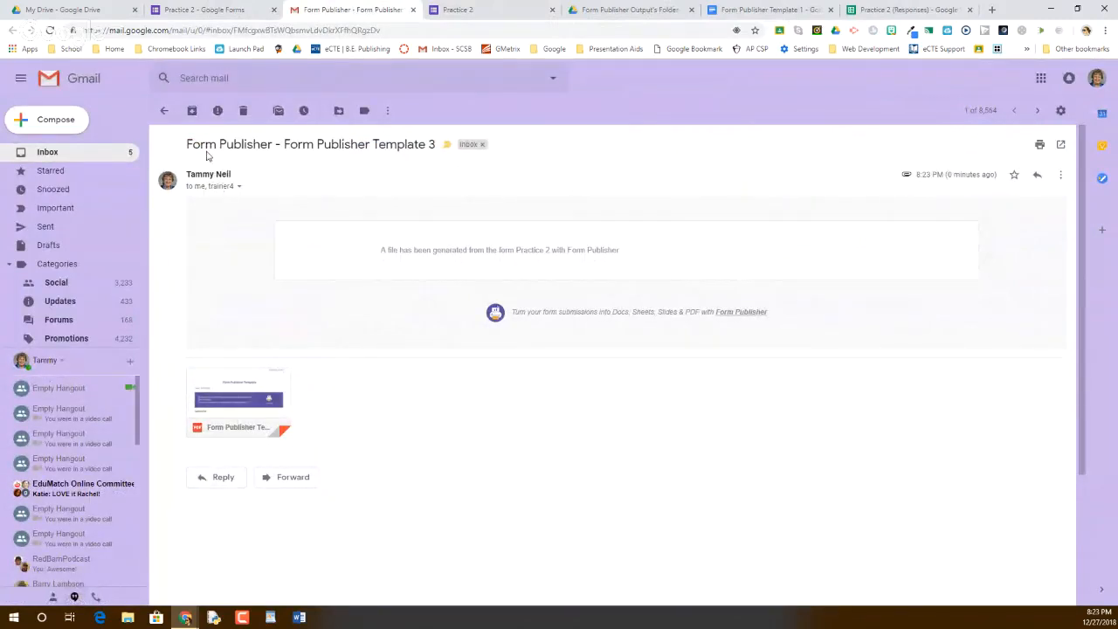
click(181, 9)
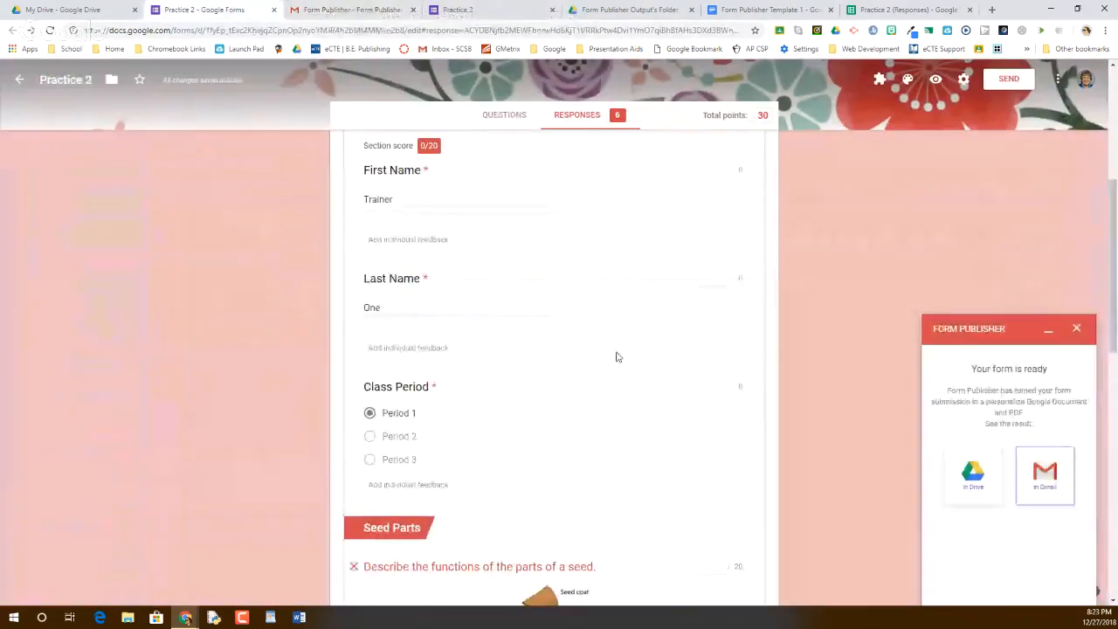